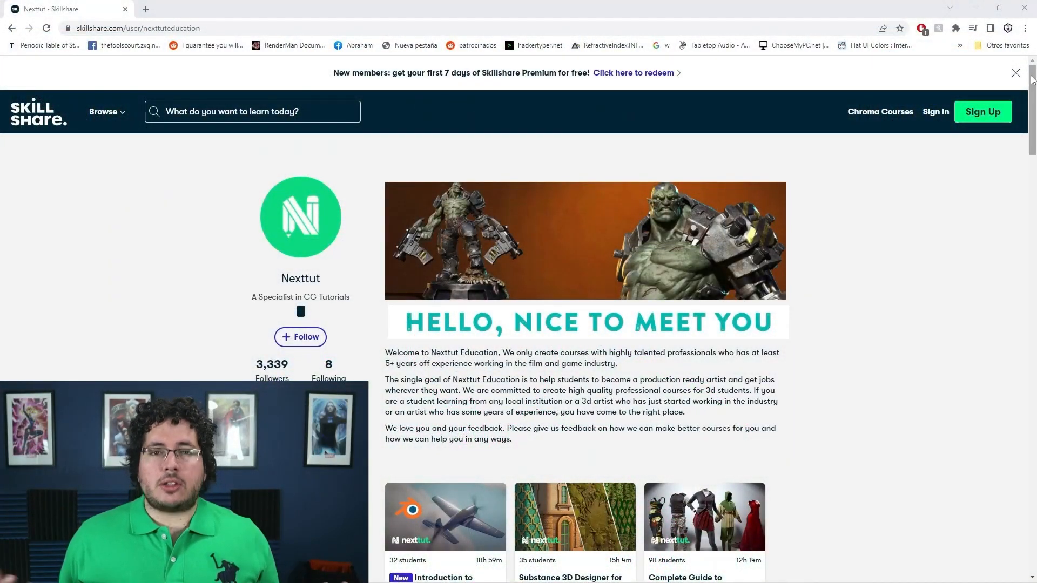
Look through the course list on the Nexttut Skillshare profile page.
{"action": "scroll", "coordinate": [1031, 79], "scroll_direction": "down", "scroll_amount": 3}
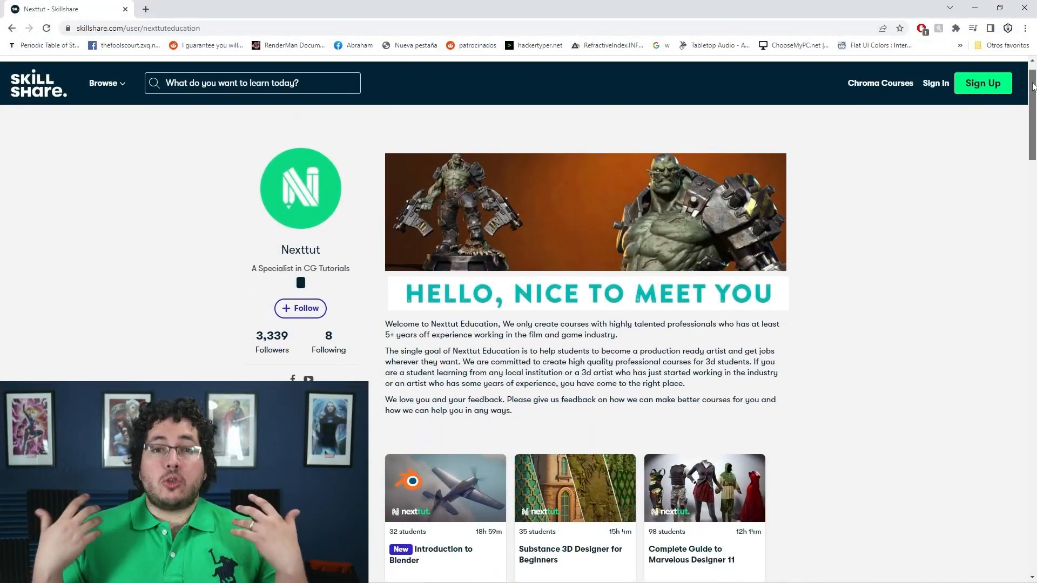
{"action": "scroll", "coordinate": [540, 324], "scroll_direction": "down", "scroll_amount": 3}
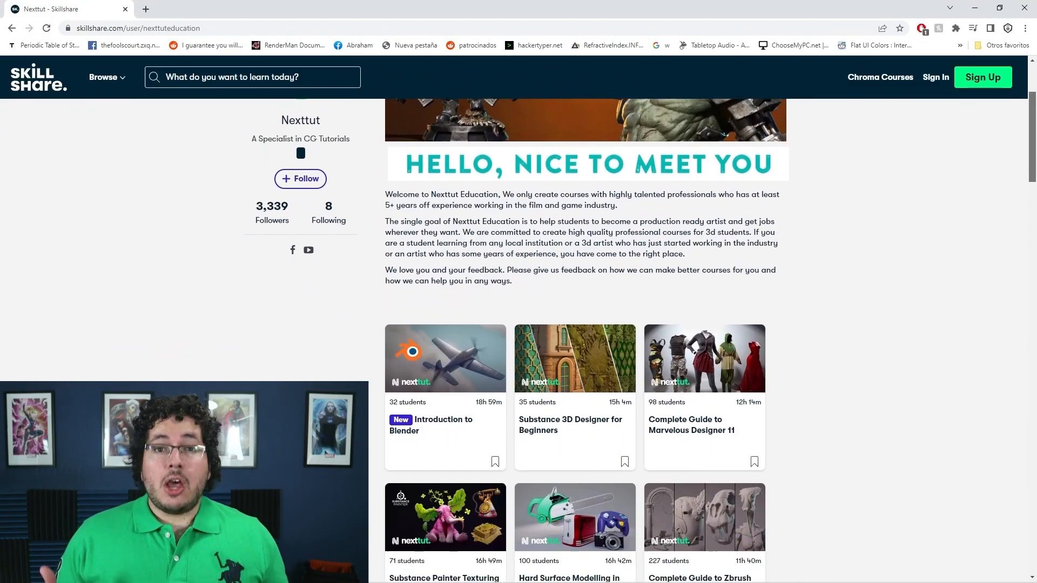
{"action": "scroll", "coordinate": [540, 323], "scroll_direction": "down", "scroll_amount": 1}
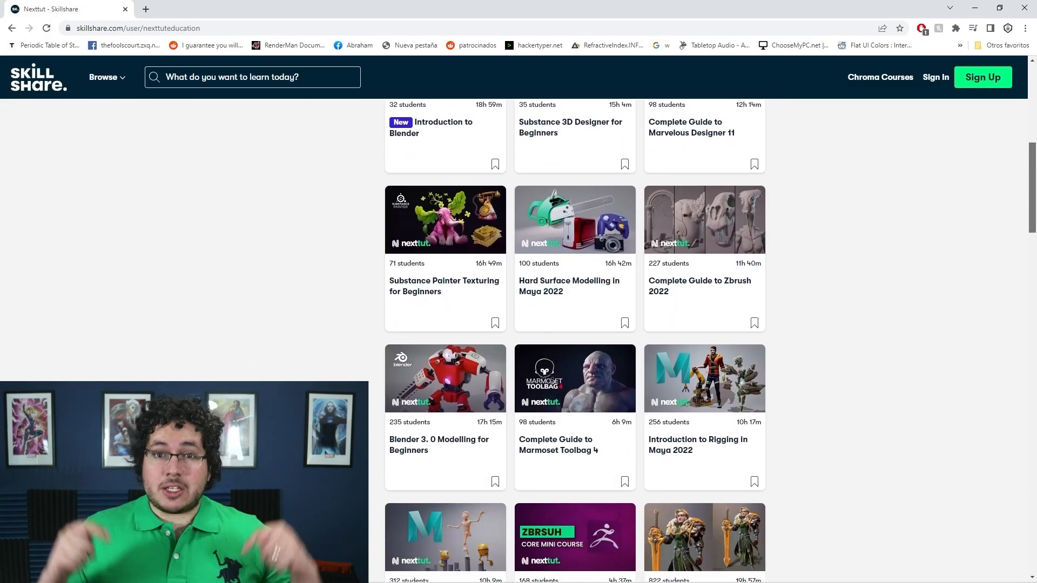
{"action": "scroll", "coordinate": [1033, 183], "scroll_direction": "down", "scroll_amount": 1}
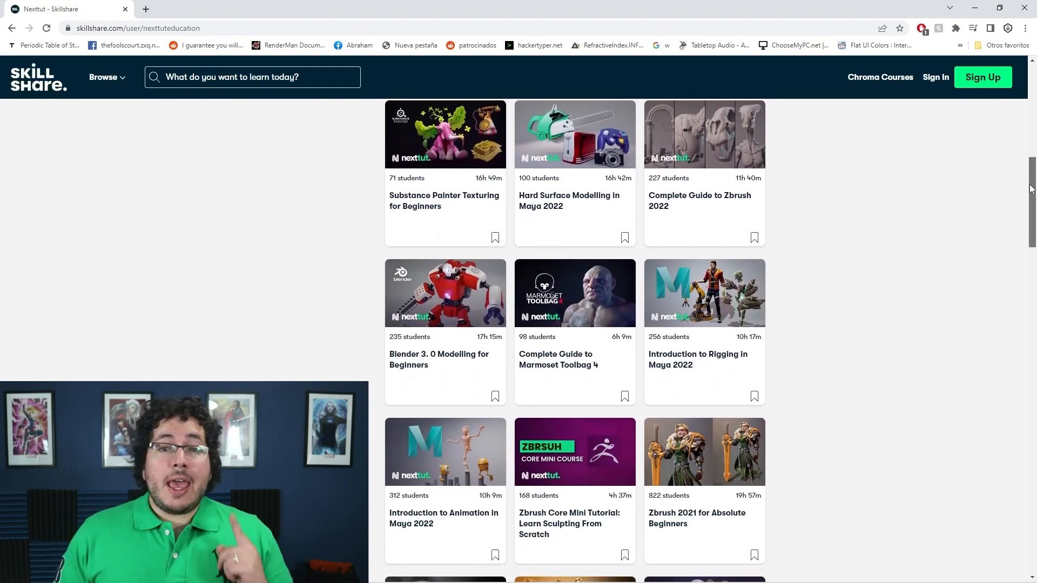
{"action": "left_click_drag", "start_coordinate": [1031, 194], "coordinate": [1006, 303]}
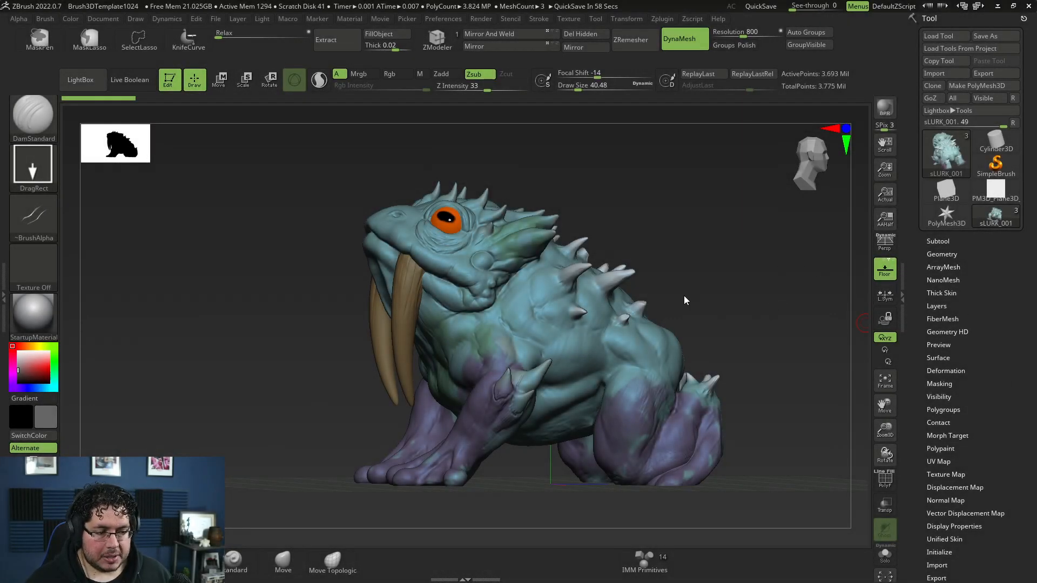
Switch the active tool from the creature sculpt to the flat PM3D_Plane3D mesh.
{"action": "right_click_drag", "start_coordinate": [715, 277], "coordinate": [745, 287], "text": "ctrl"}
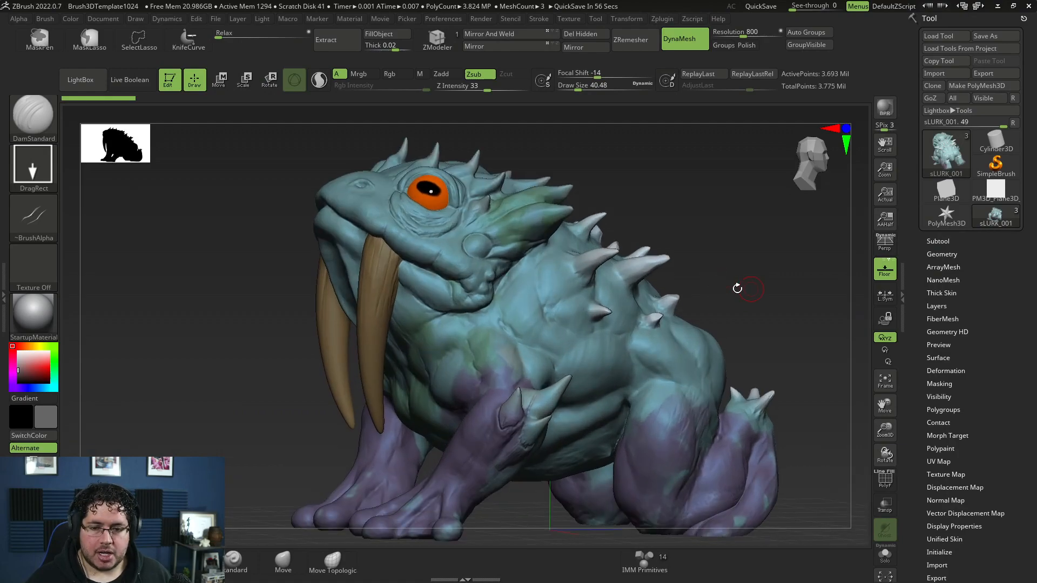
{"action": "mouse_move", "coordinate": [723, 226]}
{"action": "left_mouse_down"}
{"action": "mouse_move", "coordinate": [712, 214]}
{"action": "mouse_move", "coordinate": [740, 259]}
{"action": "left_mouse_up"}
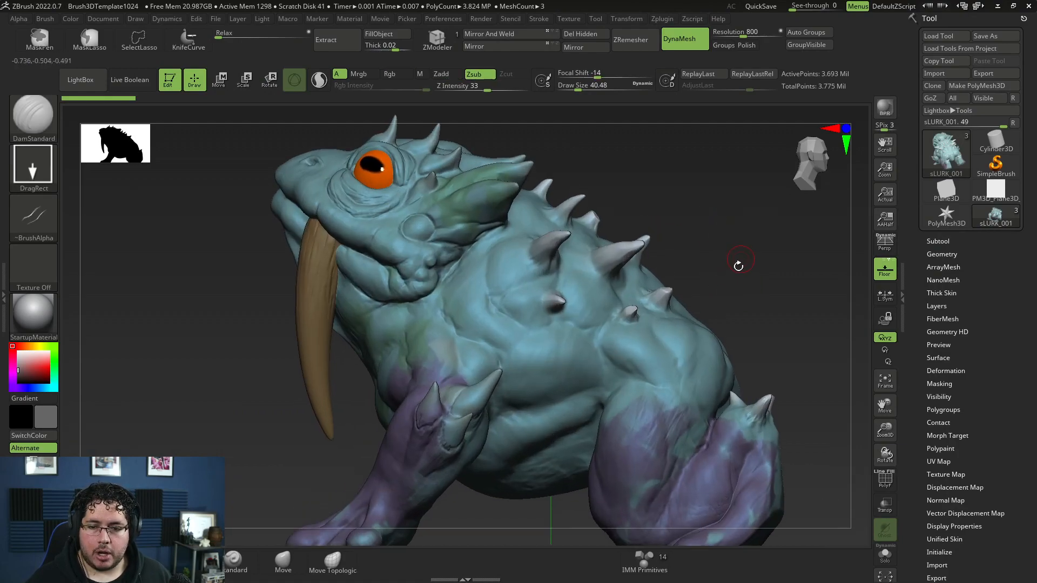
{"action": "mouse_move", "coordinate": [658, 294]}
{"action": "left_mouse_down"}
{"action": "mouse_move", "coordinate": [761, 274]}
{"action": "mouse_move", "coordinate": [744, 213]}
{"action": "left_mouse_up"}
{"action": "left_click", "coordinate": [995, 198]}
{"action": "mouse_move", "coordinate": [771, 271]}
{"action": "left_mouse_down"}
{"action": "mouse_move", "coordinate": [724, 277]}
{"action": "mouse_move", "coordinate": [819, 291]}
{"action": "mouse_move", "coordinate": [743, 289]}
{"action": "mouse_move", "coordinate": [748, 313]}
{"action": "left_mouse_up"}
{"action": "left_click_drag", "start_coordinate": [747, 313], "coordinate": [770, 317]}
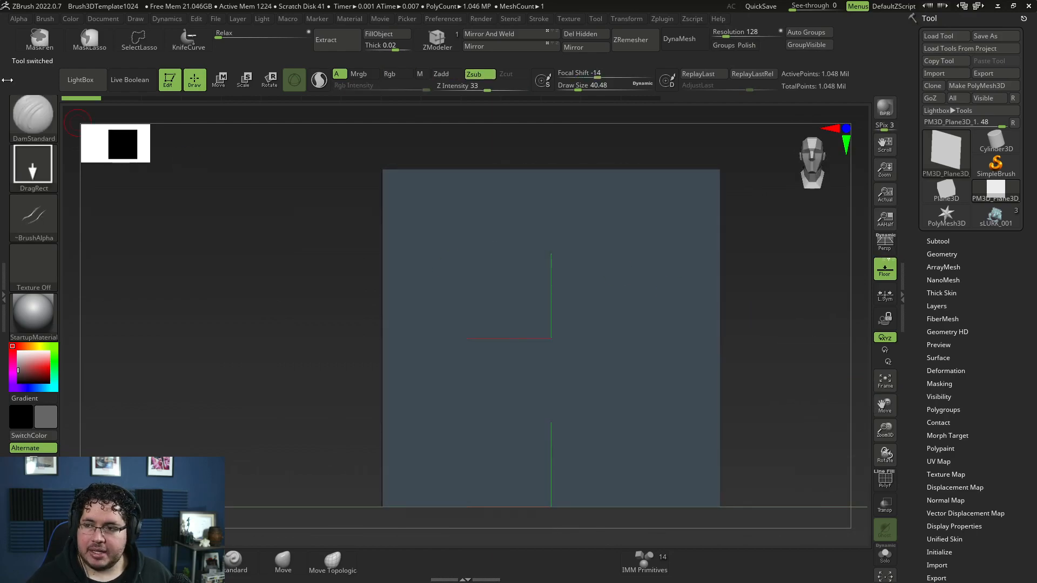
{"action": "left_click", "coordinate": [79, 81]}
{"action": "left_click", "coordinate": [143, 112]}
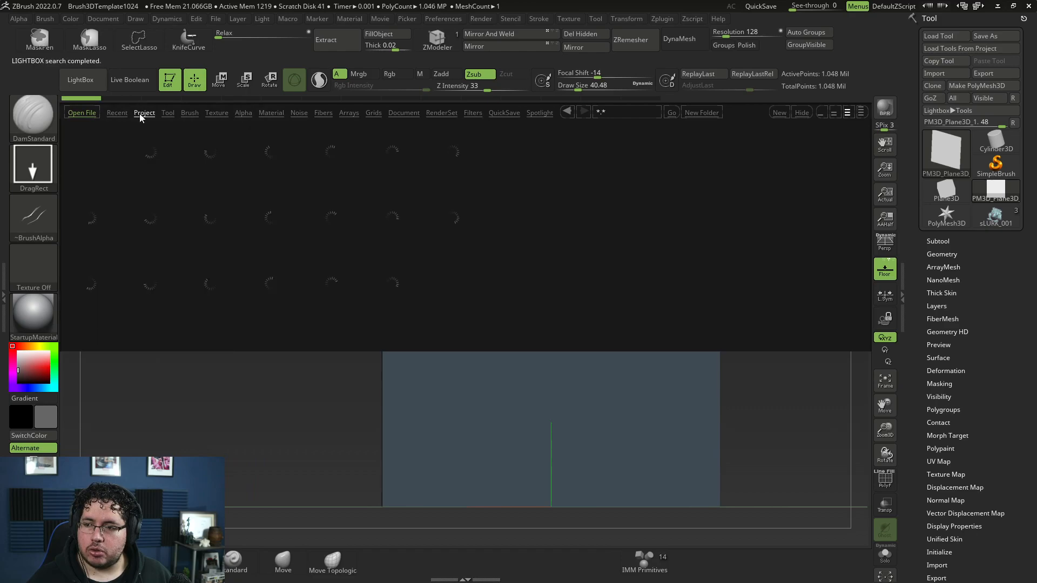
{"action": "left_click", "coordinate": [262, 217]}
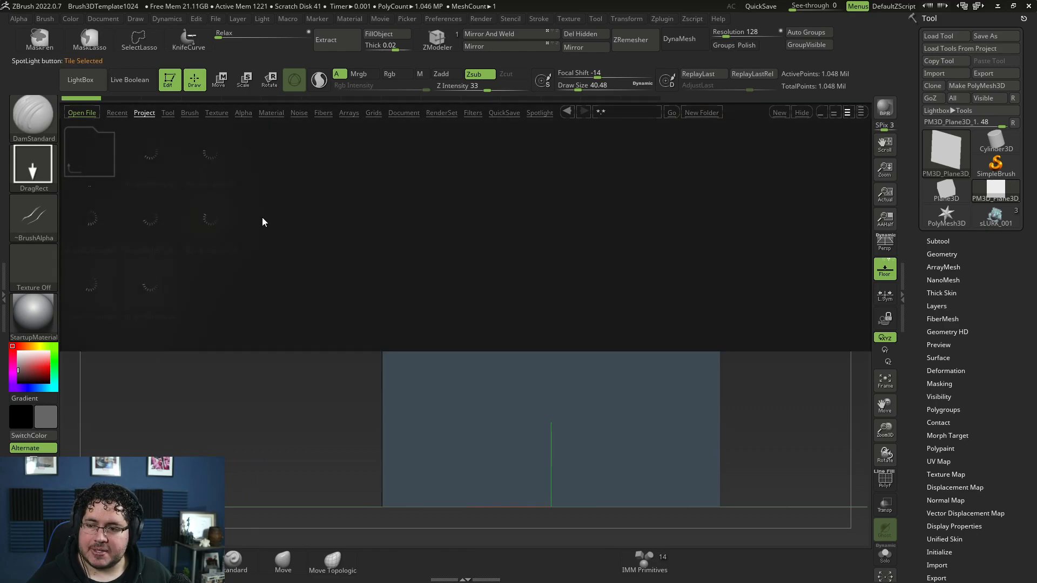
{"action": "left_click", "coordinate": [80, 80]}
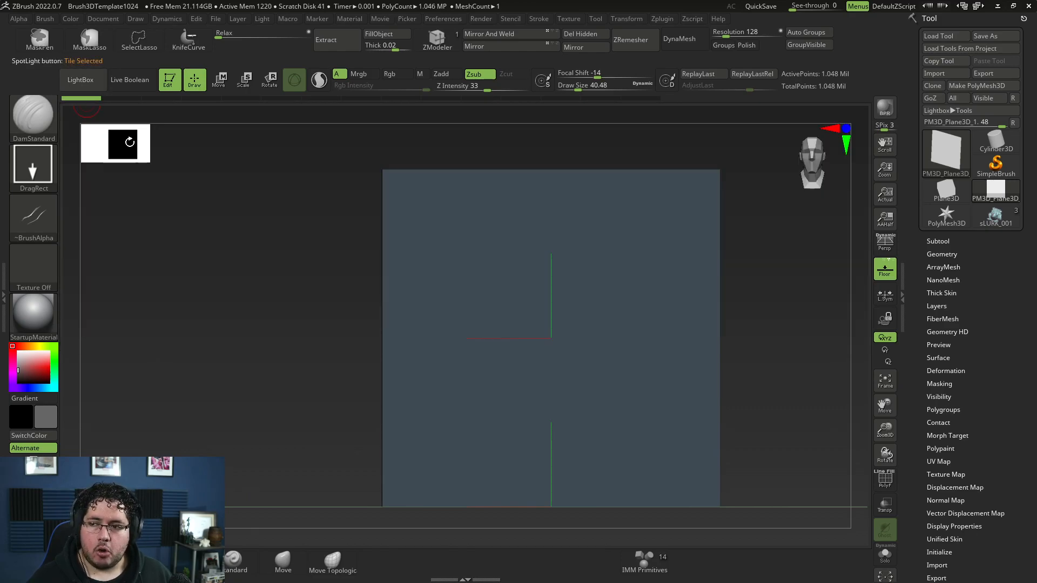
Choose the DamStandard brush for the plane and reduce its draw size to about 15.5.
{"action": "left_click_drag", "start_coordinate": [782, 349], "coordinate": [708, 383], "text": "alt"}
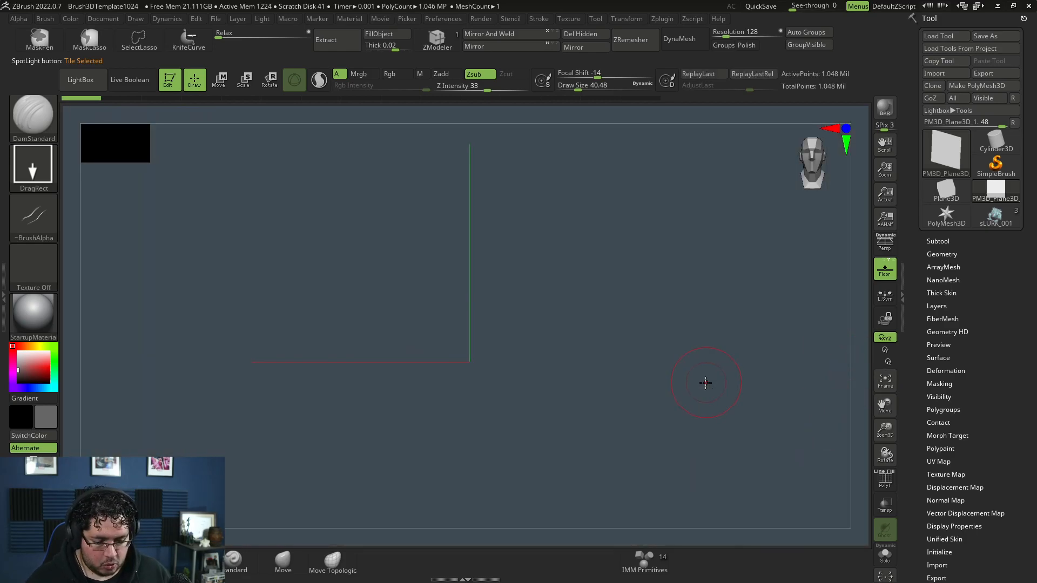
{"action": "left_click_drag", "start_coordinate": [349, 380], "coordinate": [449, 334]}
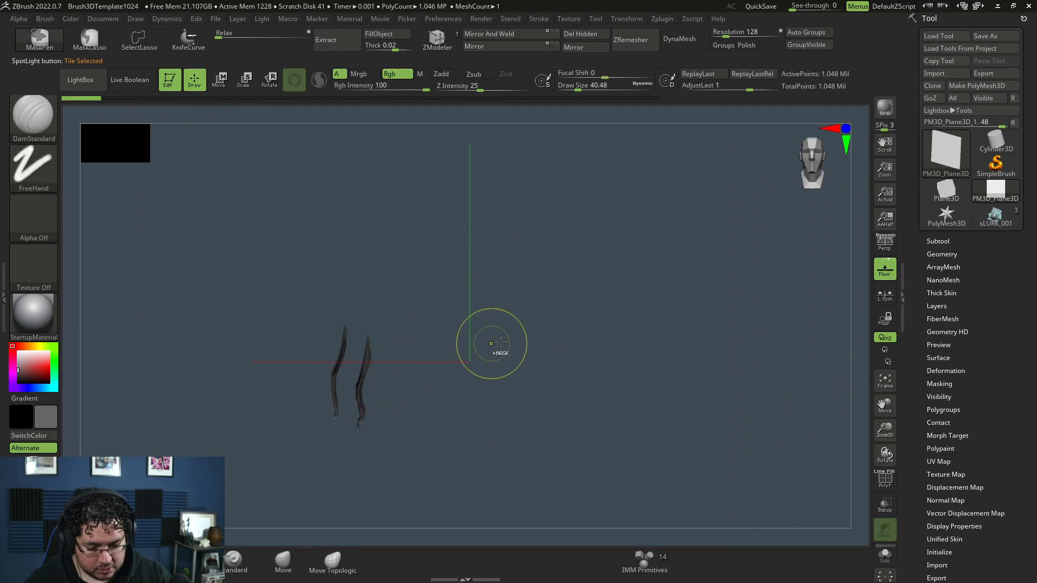
{"action": "key", "text": "ctrl+z"}
{"action": "key", "text": "b"}
{"action": "key", "text": "d"}
{"action": "key", "text": "s"}
{"action": "key", "text": "space"}
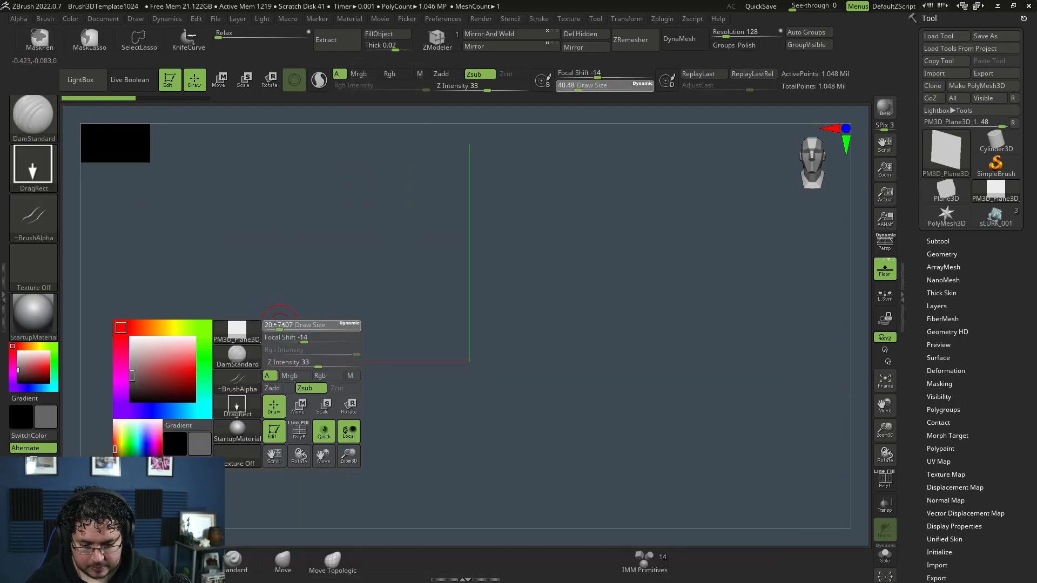
{"action": "left_click_drag", "start_coordinate": [282, 324], "coordinate": [275, 325]}
Set the DamStandard brush's stroke to FreeHand and its alpha to Alpha 36.
{"action": "left_click", "coordinate": [42, 180]}
{"action": "left_click", "coordinate": [170, 171]}
{"action": "left_click", "coordinate": [43, 172]}
{"action": "left_click", "coordinate": [200, 177]}
{"action": "left_click", "coordinate": [53, 215]}
{"action": "left_click", "coordinate": [46, 226]}
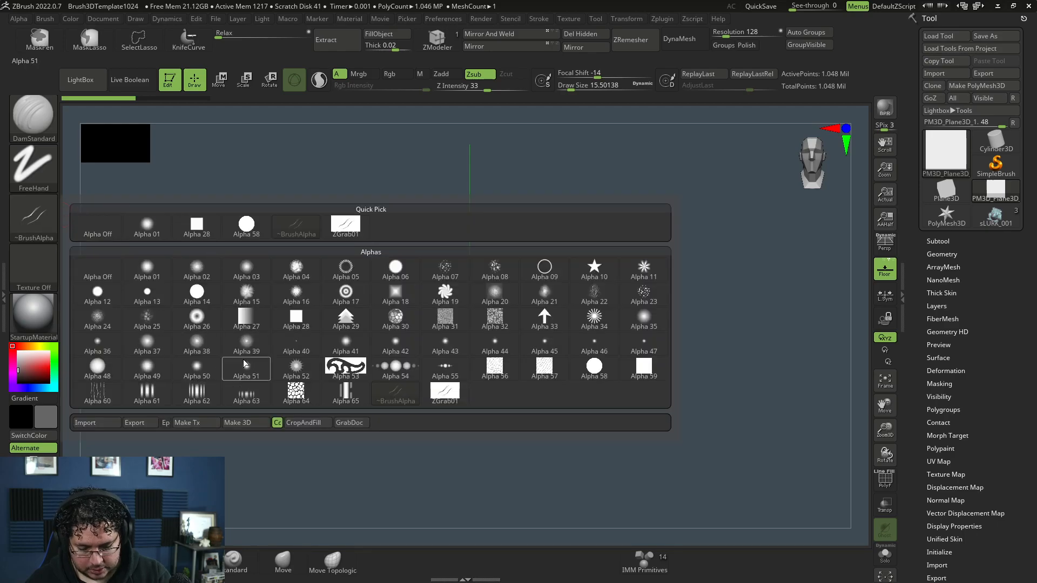
{"action": "left_click", "coordinate": [98, 346]}
Try carving overlapping diagonal creases across the plane's middle with DamStandard, and undo them.
{"action": "mouse_move", "coordinate": [340, 440]}
{"action": "left_mouse_down"}
{"action": "mouse_move", "coordinate": [570, 262]}
{"action": "mouse_move", "coordinate": [467, 344]}
{"action": "left_mouse_up"}
{"action": "left_click_drag", "start_coordinate": [383, 407], "coordinate": [467, 357]}
{"action": "mouse_move", "coordinate": [583, 233]}
{"action": "left_mouse_down"}
{"action": "mouse_move", "coordinate": [346, 426]}
{"action": "mouse_move", "coordinate": [452, 364]}
{"action": "left_mouse_up"}
{"action": "left_click_drag", "start_coordinate": [370, 423], "coordinate": [480, 327]}
{"action": "key", "text": "ctrl+z"}
{"action": "key", "text": "ctrl+z"}
{"action": "key", "text": "ctrl+z"}
{"action": "key", "text": "ctrl+z"}
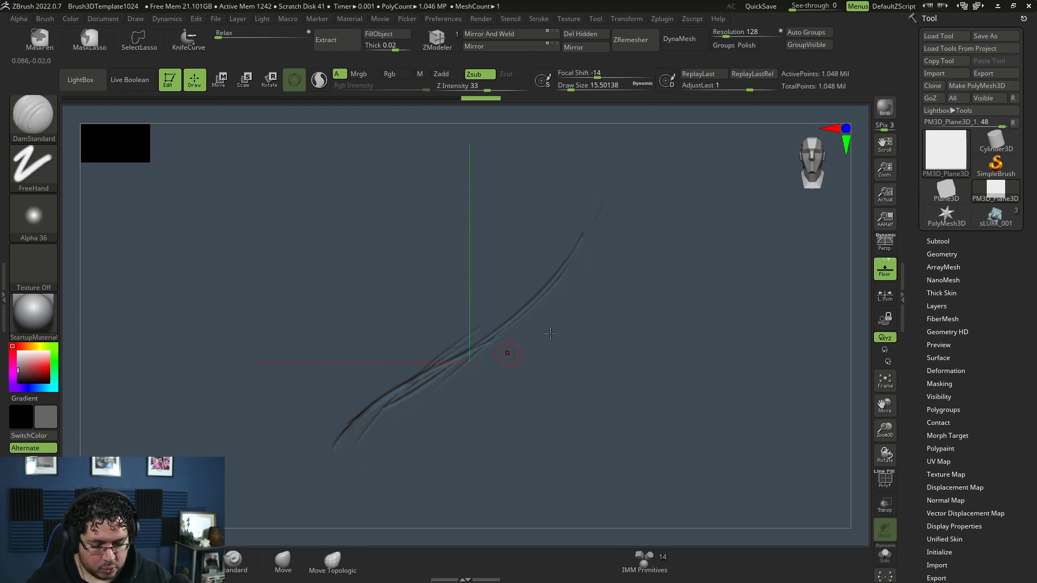
{"action": "key", "text": "ctrl+z"}
{"action": "key", "text": "ctrl+z"}
{"action": "key", "text": "ctrl+z"}
{"action": "key", "text": "ctrl+z"}
{"action": "key", "text": "ctrl+z"}
{"action": "key", "text": "ctrl+z"}
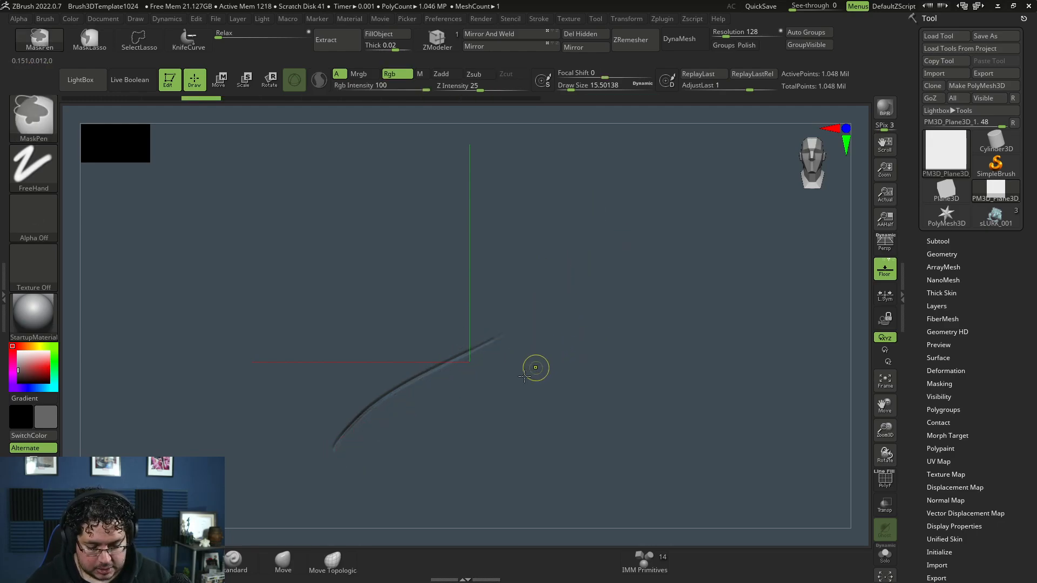
Try carving a long S-shaped diagonal crease across the plane, and undo it.
{"action": "left_click_drag", "start_coordinate": [306, 473], "coordinate": [443, 374]}
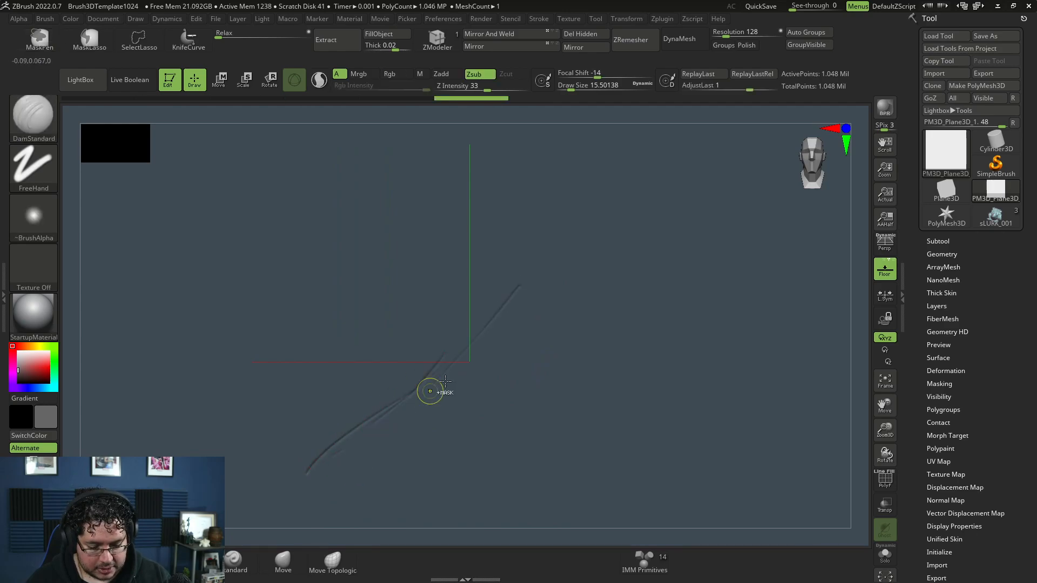
{"action": "key", "text": "ctrl+z"}
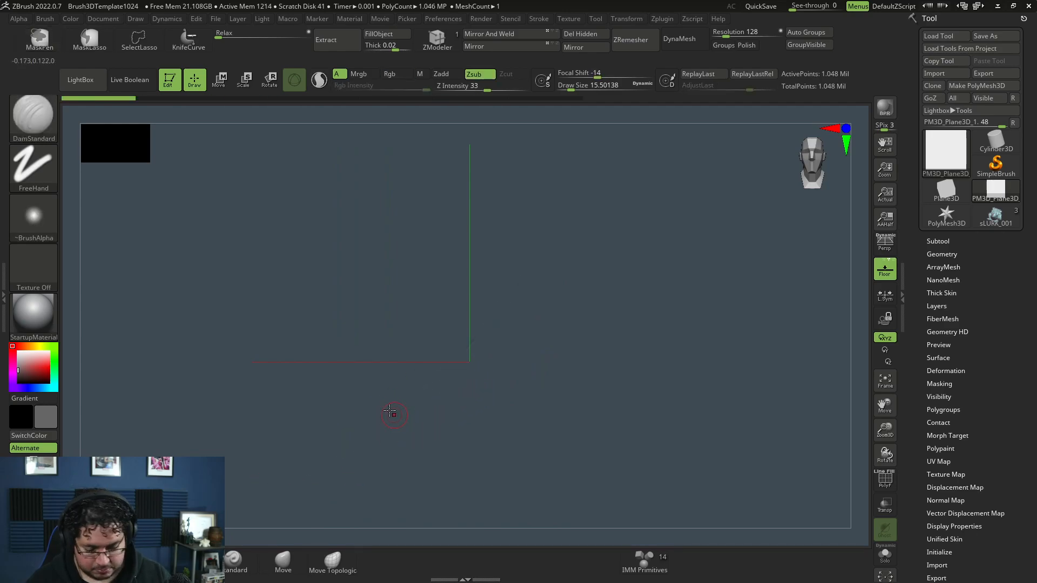
{"action": "left_click_drag", "start_coordinate": [299, 478], "coordinate": [588, 186]}
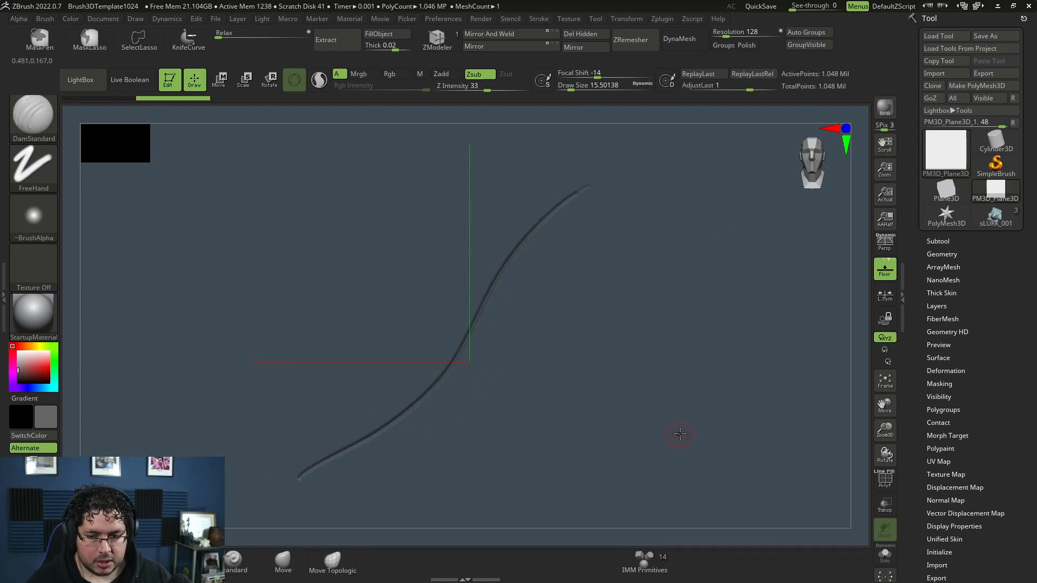
{"action": "key", "text": "ctrl+z"}
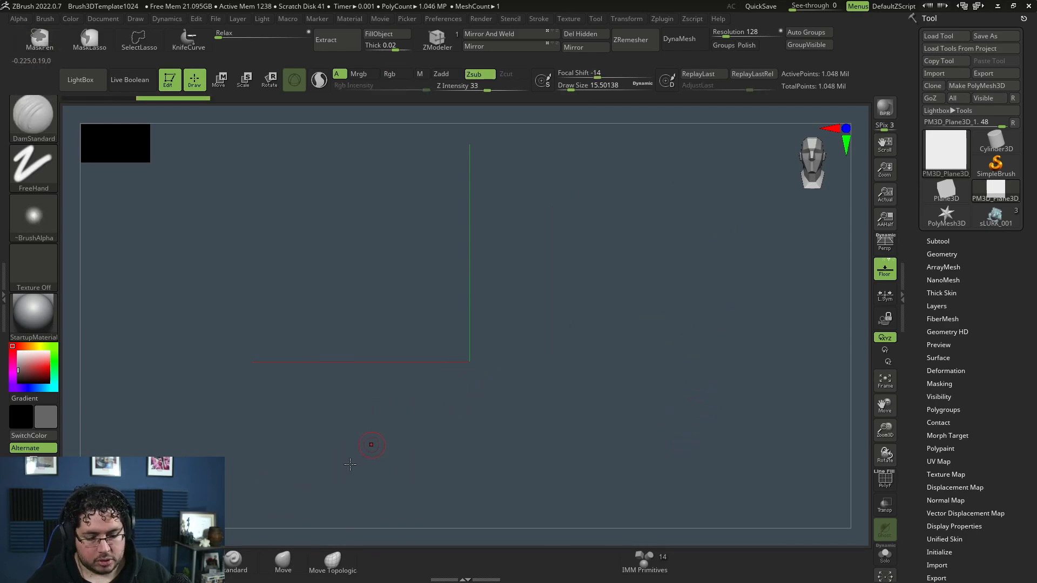
Carve a diagonal wrinkle through the plane's middle from several short overlapping DamStandard strokes with branching ends.
{"action": "left_click_drag", "start_coordinate": [485, 358], "coordinate": [497, 351]}
{"action": "left_click_drag", "start_coordinate": [367, 439], "coordinate": [486, 294]}
{"action": "left_click_drag", "start_coordinate": [406, 394], "coordinate": [562, 264]}
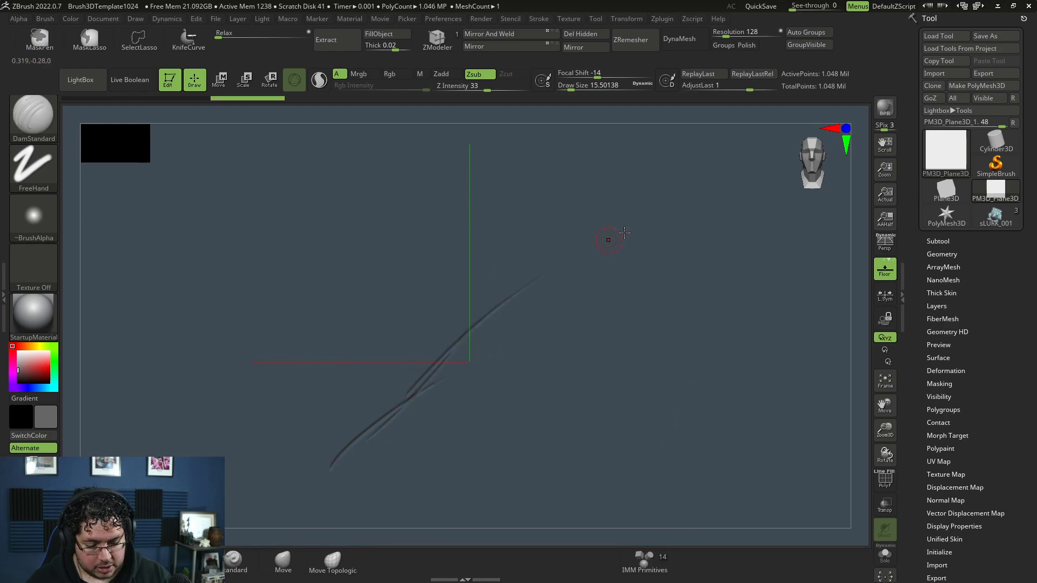
{"action": "mouse_move", "coordinate": [463, 340]}
{"action": "left_mouse_down"}
{"action": "mouse_move", "coordinate": [565, 205]}
{"action": "mouse_move", "coordinate": [602, 217]}
{"action": "left_mouse_up"}
{"action": "left_click_drag", "start_coordinate": [508, 286], "coordinate": [625, 166]}
Carve a second diagonal wrinkle of overlapping strokes on the upper-left side of the central one.
{"action": "left_click_drag", "start_coordinate": [262, 448], "coordinate": [359, 353]}
{"action": "left_click_drag", "start_coordinate": [294, 413], "coordinate": [397, 286]}
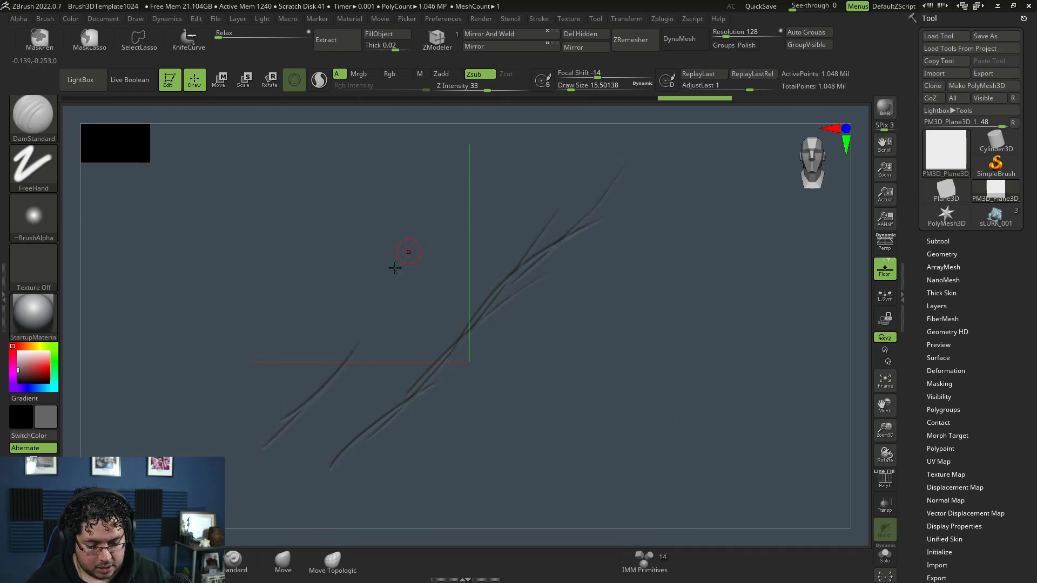
{"action": "mouse_move", "coordinate": [319, 401]}
{"action": "left_mouse_down"}
{"action": "mouse_move", "coordinate": [440, 261]}
{"action": "mouse_move", "coordinate": [468, 246]}
{"action": "left_mouse_up"}
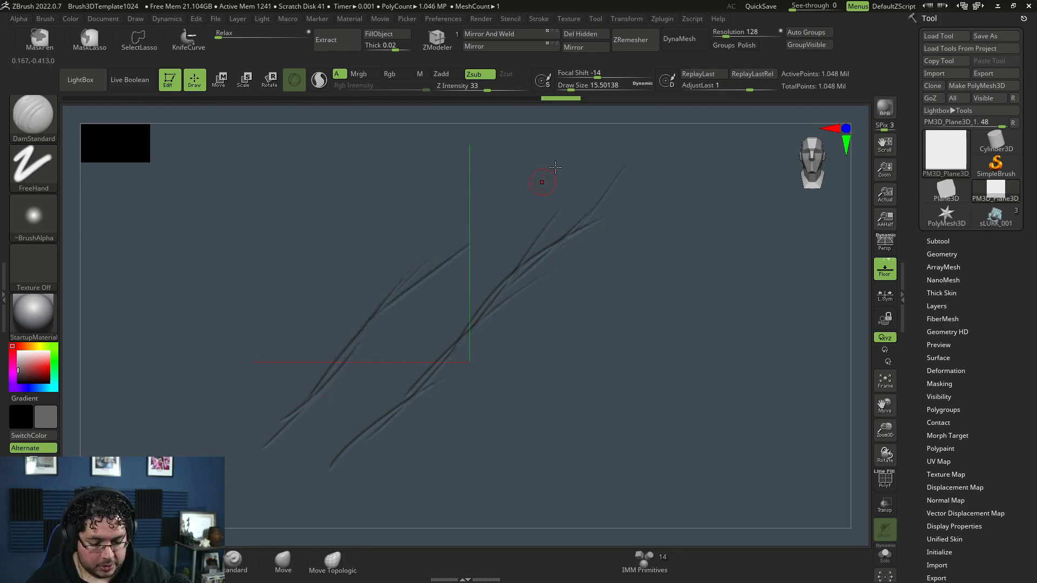
{"action": "left_click_drag", "start_coordinate": [380, 315], "coordinate": [495, 218]}
{"action": "left_click_drag", "start_coordinate": [507, 200], "coordinate": [546, 151]}
Carve a third diagonal wrinkle of overlapping strokes on the lower-right side of the central one.
{"action": "mouse_move", "coordinate": [408, 486]}
{"action": "left_mouse_down"}
{"action": "mouse_move", "coordinate": [489, 424]}
{"action": "mouse_move", "coordinate": [614, 281]}
{"action": "left_mouse_up"}
{"action": "left_click_drag", "start_coordinate": [507, 401], "coordinate": [662, 251]}
{"action": "left_click_drag", "start_coordinate": [496, 419], "coordinate": [569, 346]}
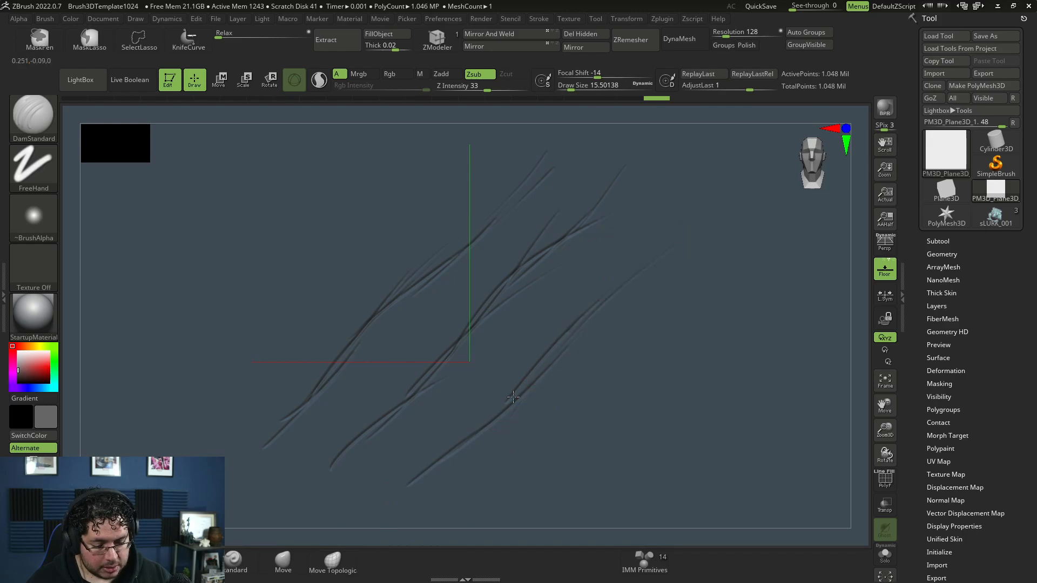
{"action": "left_click_drag", "start_coordinate": [532, 385], "coordinate": [685, 228]}
{"action": "left_click_drag", "start_coordinate": [598, 304], "coordinate": [717, 222]}
{"action": "left_click_drag", "start_coordinate": [445, 468], "coordinate": [527, 404]}
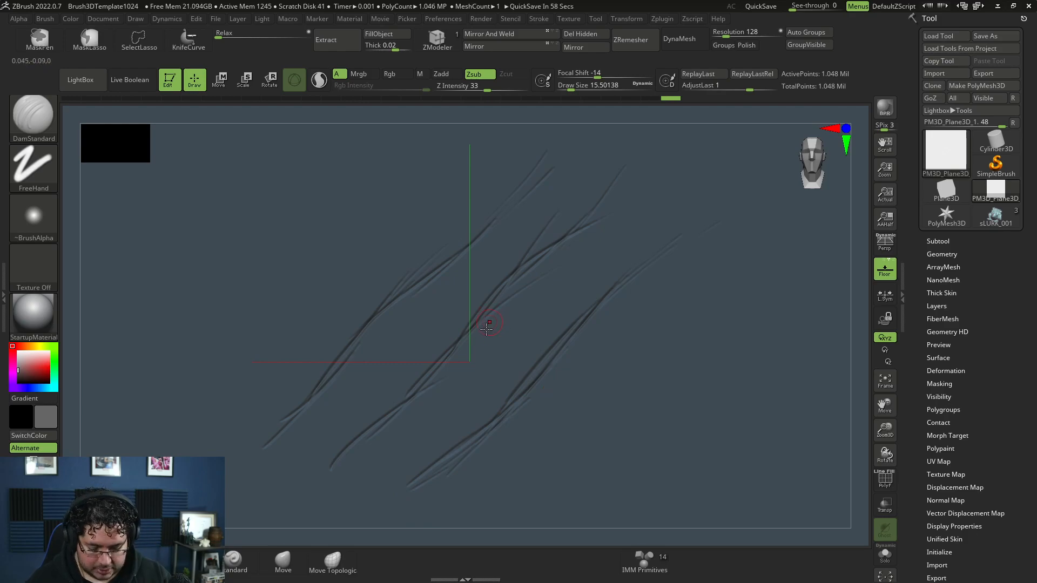
Switch to the ClayBuildup brush with Alpha 12 and a draw size of about 23.7.
{"action": "key", "text": "b"}
{"action": "key", "text": "c"}
{"action": "key", "text": "b"}
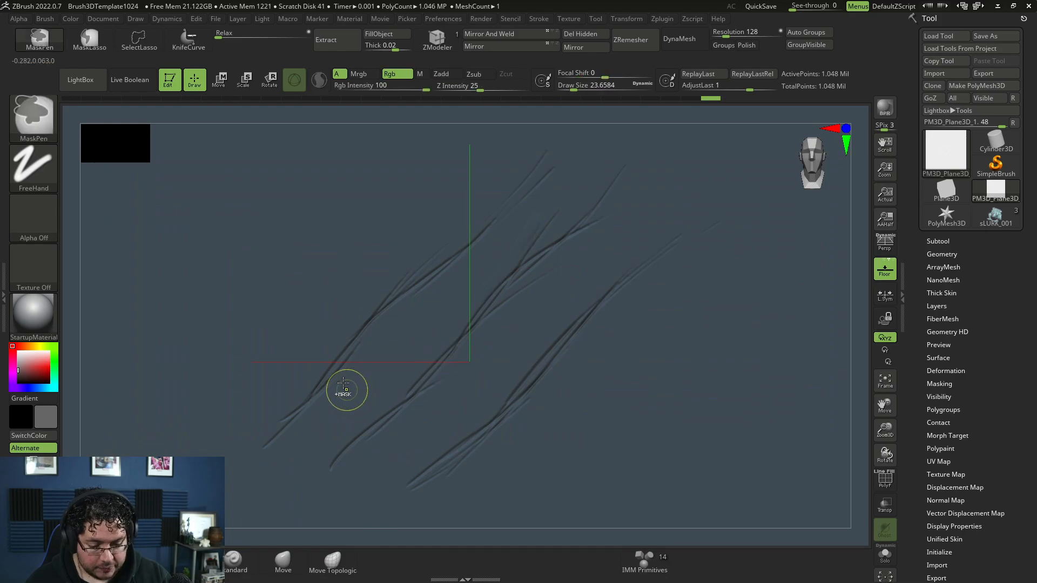
{"action": "left_click", "coordinate": [36, 215]}
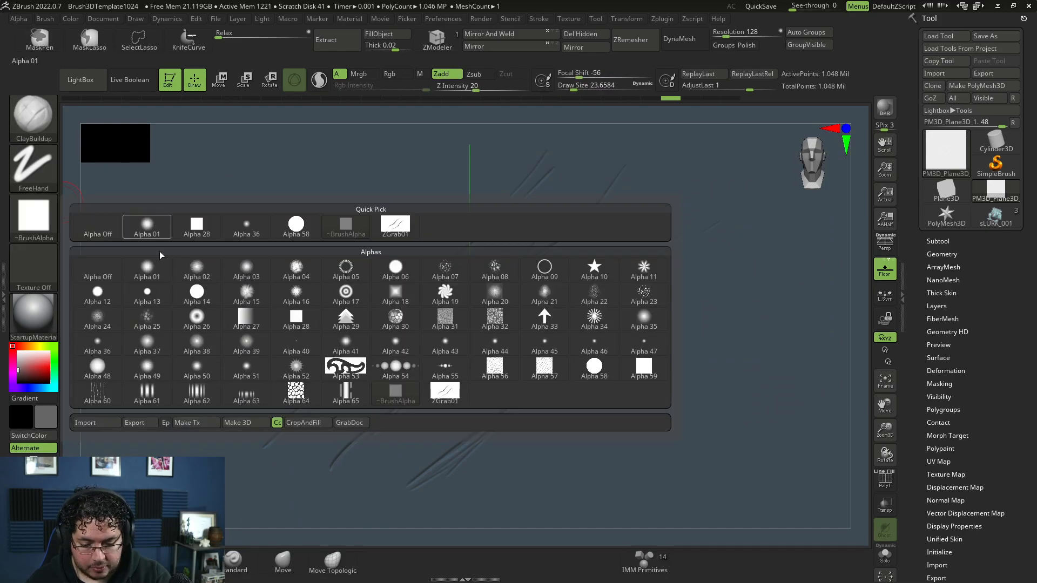
{"action": "left_click", "coordinate": [98, 296]}
Build up raised skin folds along both sides of the central wrinkle with ClayBuildup strokes.
{"action": "left_click_drag", "start_coordinate": [324, 459], "coordinate": [354, 431]}
{"action": "left_click_drag", "start_coordinate": [412, 381], "coordinate": [450, 339]}
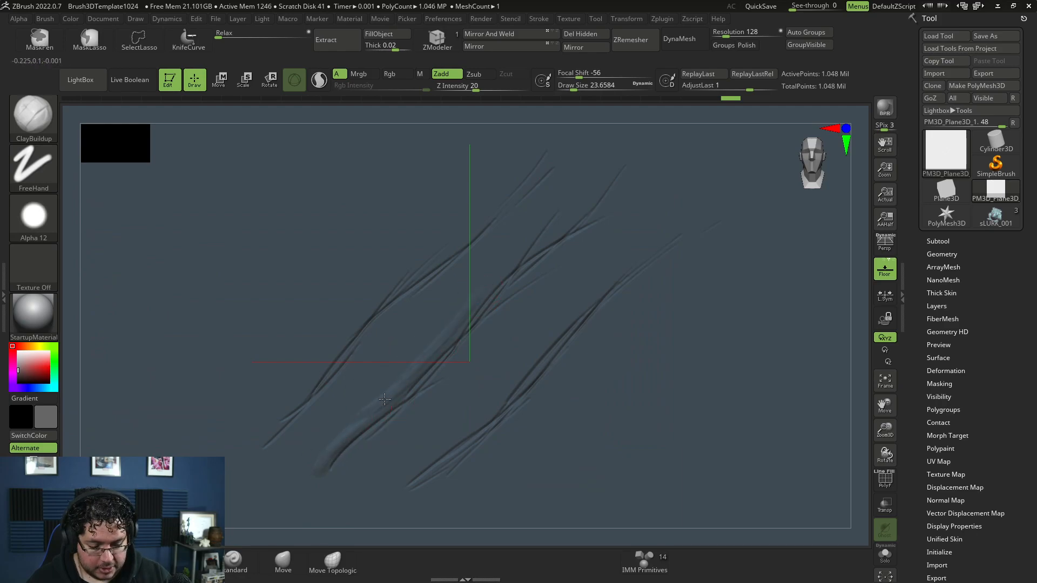
{"action": "mouse_move", "coordinate": [392, 389]}
{"action": "left_mouse_down"}
{"action": "mouse_move", "coordinate": [456, 330]}
{"action": "mouse_move", "coordinate": [556, 209]}
{"action": "left_mouse_up"}
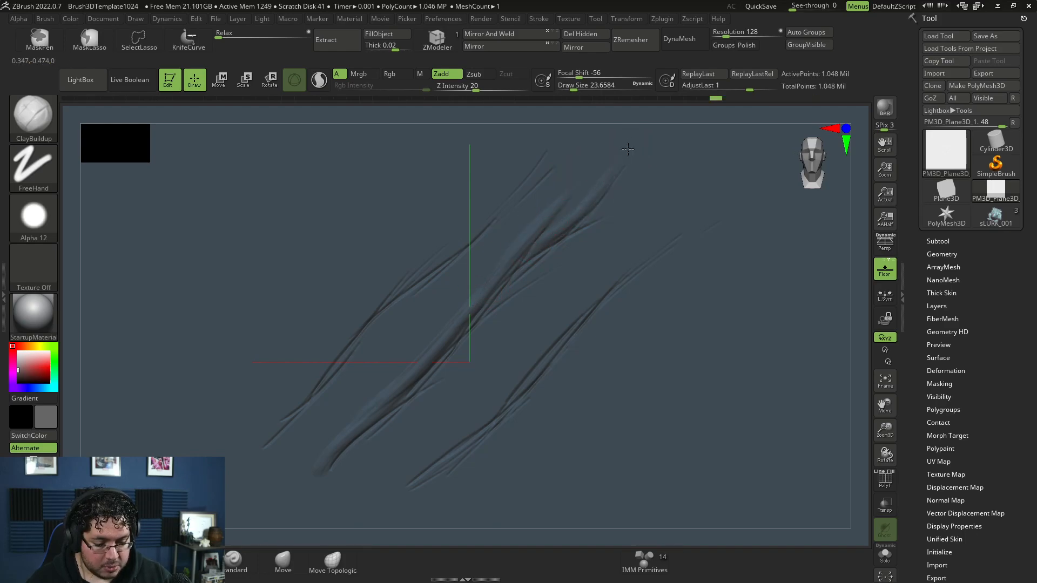
{"action": "left_click_drag", "start_coordinate": [492, 319], "coordinate": [604, 230]}
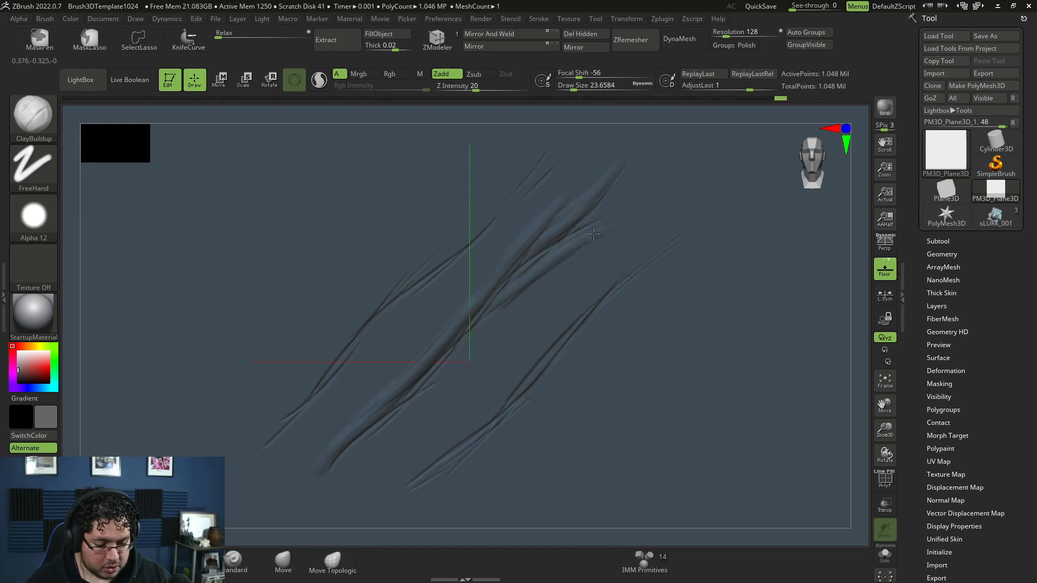
{"action": "left_click_drag", "start_coordinate": [440, 366], "coordinate": [473, 325]}
{"action": "key", "text": "ctrl+z"}
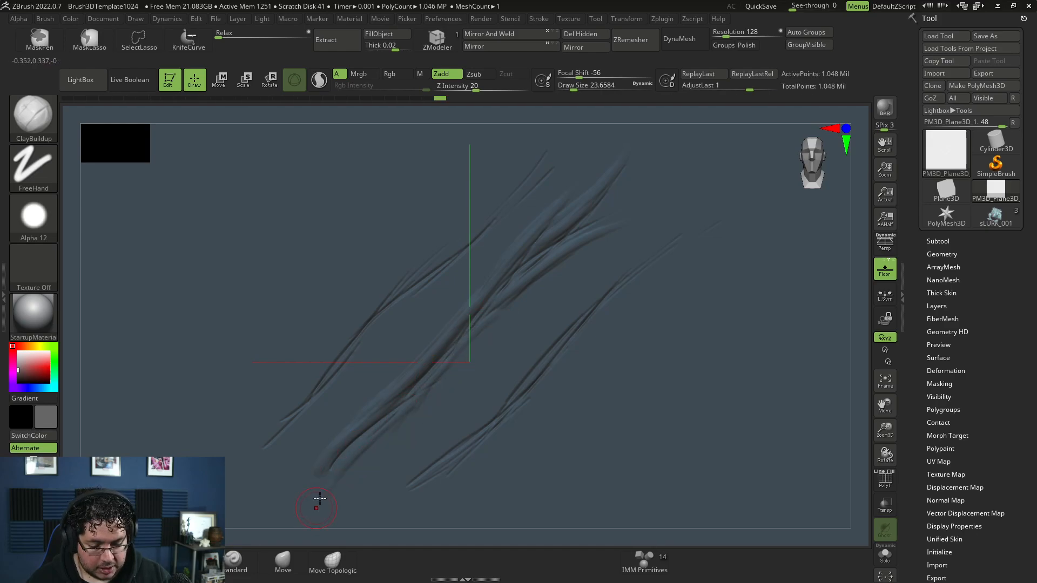
{"action": "left_click_drag", "start_coordinate": [407, 402], "coordinate": [619, 245]}
Build up raised folds along both sides of the lower-right wrinkle and undo the stray stroke near the plane's upper edge.
{"action": "mouse_move", "coordinate": [388, 475]}
{"action": "left_mouse_down"}
{"action": "mouse_move", "coordinate": [501, 396]}
{"action": "mouse_move", "coordinate": [656, 254]}
{"action": "left_mouse_up"}
{"action": "left_click_drag", "start_coordinate": [517, 366], "coordinate": [679, 248]}
{"action": "left_click_drag", "start_coordinate": [494, 399], "coordinate": [631, 291]}
{"action": "left_click_drag", "start_coordinate": [572, 357], "coordinate": [479, 441]}
{"action": "mouse_move", "coordinate": [532, 408]}
{"action": "left_mouse_down"}
{"action": "mouse_move", "coordinate": [413, 507]}
{"action": "mouse_move", "coordinate": [453, 470]}
{"action": "left_mouse_up"}
{"action": "left_click_drag", "start_coordinate": [536, 379], "coordinate": [478, 435]}
{"action": "mouse_move", "coordinate": [497, 98]}
{"action": "left_mouse_down"}
{"action": "mouse_move", "coordinate": [353, 98]}
{"action": "mouse_move", "coordinate": [492, 87]}
{"action": "mouse_move", "coordinate": [844, 97]}
{"action": "left_mouse_up"}
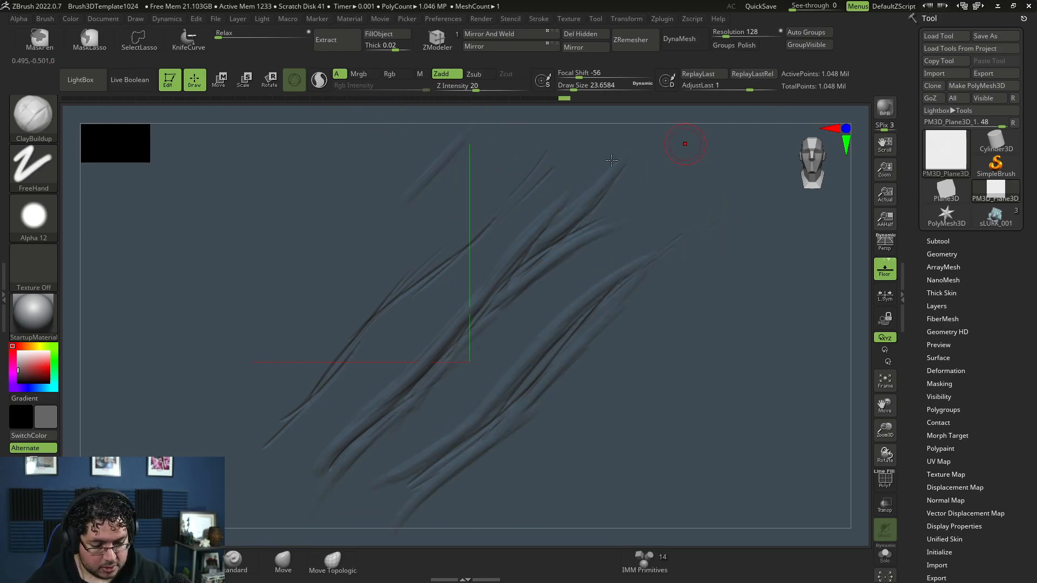
{"action": "key", "text": "ctrl+z"}
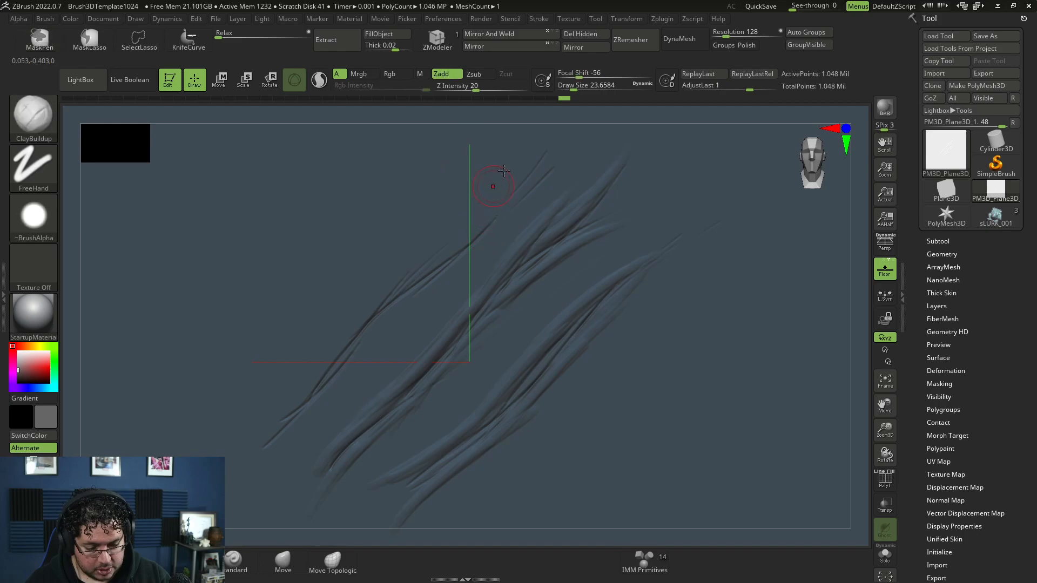
Build up raised folds along both sides of the upper-left wrinkle with ClayBuildup strokes.
{"action": "left_click_drag", "start_coordinate": [513, 178], "coordinate": [389, 305]}
{"action": "left_click_drag", "start_coordinate": [493, 231], "coordinate": [383, 337]}
{"action": "left_click_drag", "start_coordinate": [412, 297], "coordinate": [291, 426]}
{"action": "left_click_drag", "start_coordinate": [368, 288], "coordinate": [251, 417]}
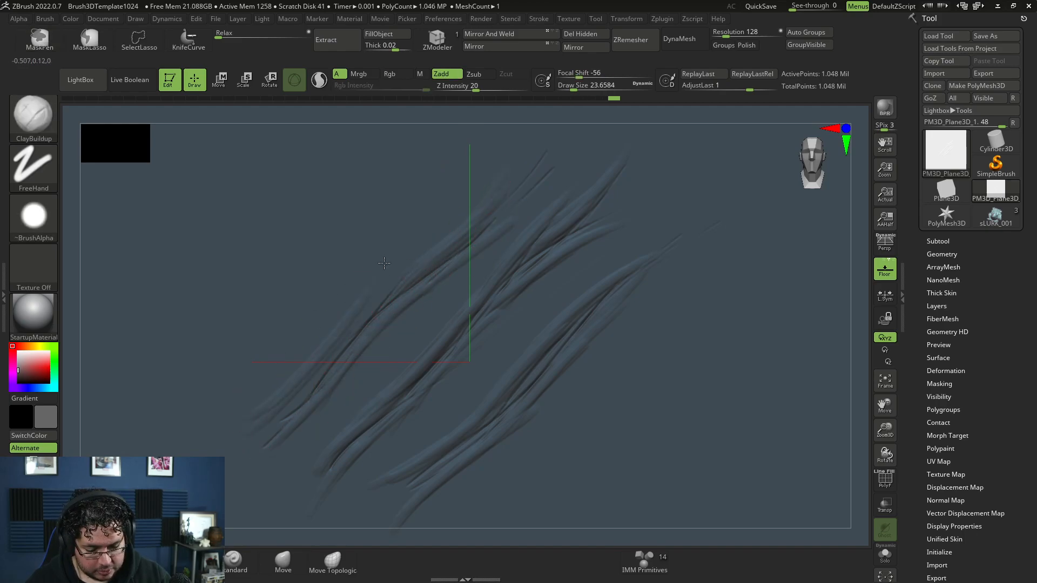
Add further raised ClayBuildup folds along the outer left edge of the upper-left wrinkle.
{"action": "left_click_drag", "start_coordinate": [310, 371], "coordinate": [287, 398]}
{"action": "left_click_drag", "start_coordinate": [377, 291], "coordinate": [302, 382]}
{"action": "left_click_drag", "start_coordinate": [271, 423], "coordinate": [251, 442]}
{"action": "left_click_drag", "start_coordinate": [440, 195], "coordinate": [262, 426]}
Smooth the folds and fade the wrinkle ends across the plane with draw sizes of about 91.6 and 45.4.
{"action": "key", "text": "space"}
{"action": "left_click_drag", "start_coordinate": [509, 183], "coordinate": [523, 181]}
{"action": "key", "text": "shift"}
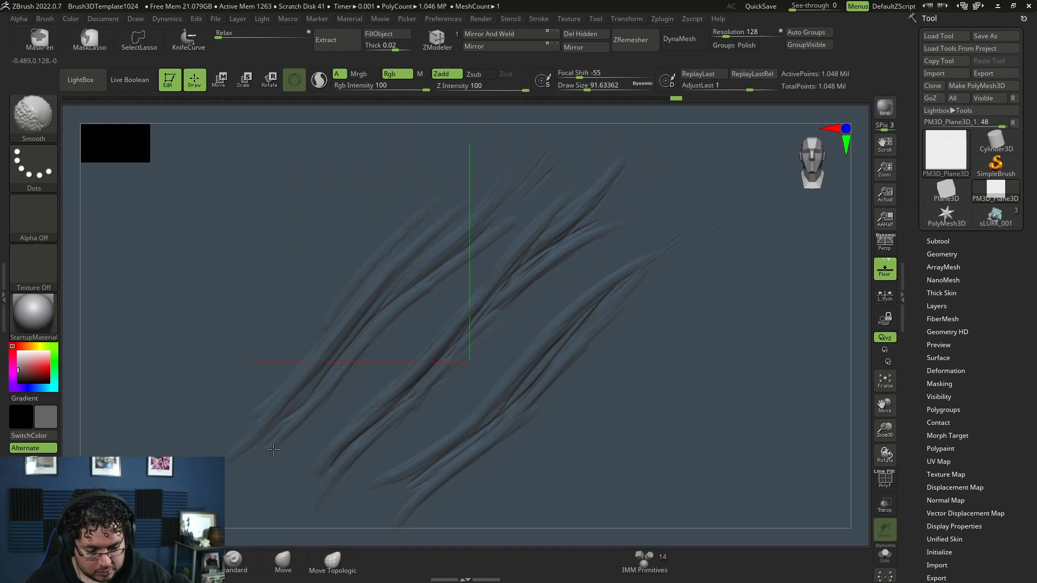
{"action": "mouse_move", "coordinate": [556, 328]}
{"action": "left_mouse_down", "text": "shift"}
{"action": "mouse_move", "coordinate": [462, 451]}
{"action": "mouse_move", "coordinate": [640, 273]}
{"action": "mouse_move", "coordinate": [625, 293]}
{"action": "left_mouse_up", "text": "shift"}
{"action": "key", "text": "space"}
{"action": "left_click_drag", "start_coordinate": [622, 202], "coordinate": [626, 201], "text": "shift"}
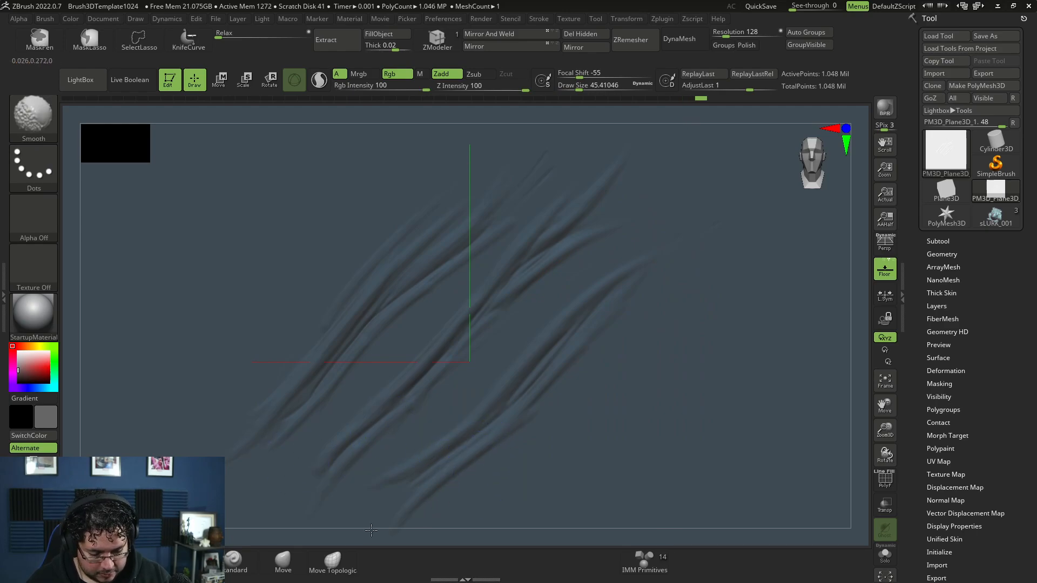
{"action": "left_click_drag", "start_coordinate": [337, 495], "coordinate": [342, 447], "text": "shift"}
Dab small raised bumps between and around the wrinkles with ClayBuildup at draw size about 18.5, and soften them at about 33.6.
{"action": "key", "text": "space"}
{"action": "left_click_drag", "start_coordinate": [422, 363], "coordinate": [365, 379]}
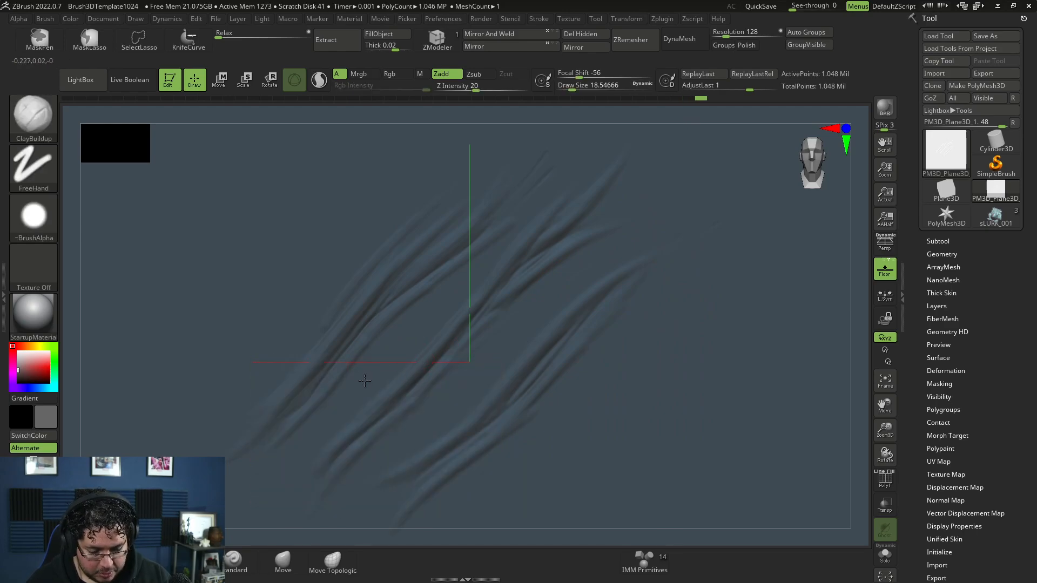
{"action": "left_click", "coordinate": [383, 364]}
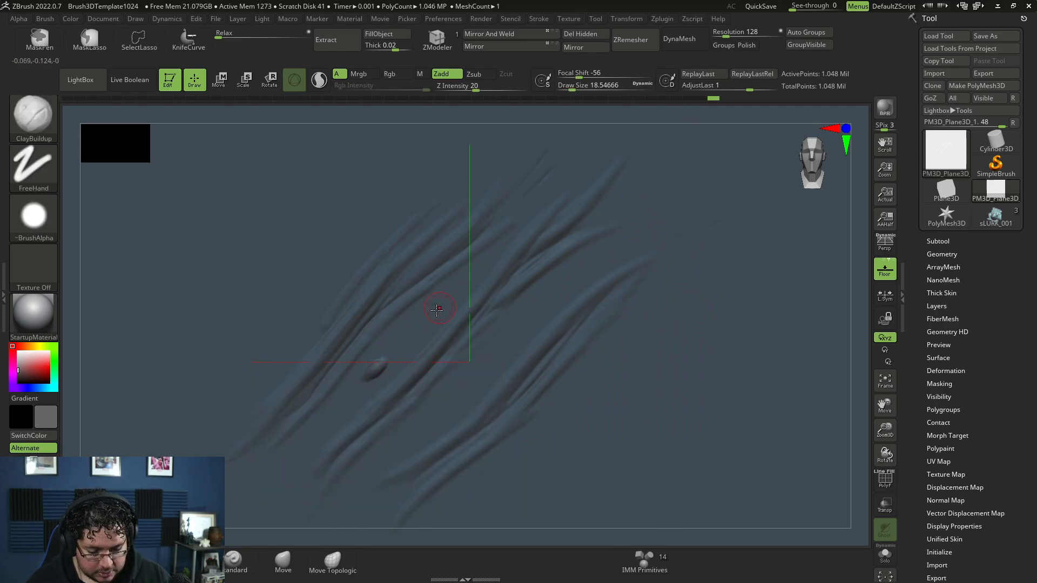
{"action": "left_click", "coordinate": [423, 319]}
{"action": "left_click", "coordinate": [404, 227]}
{"action": "left_click", "coordinate": [309, 333]}
{"action": "left_click", "coordinate": [254, 406]}
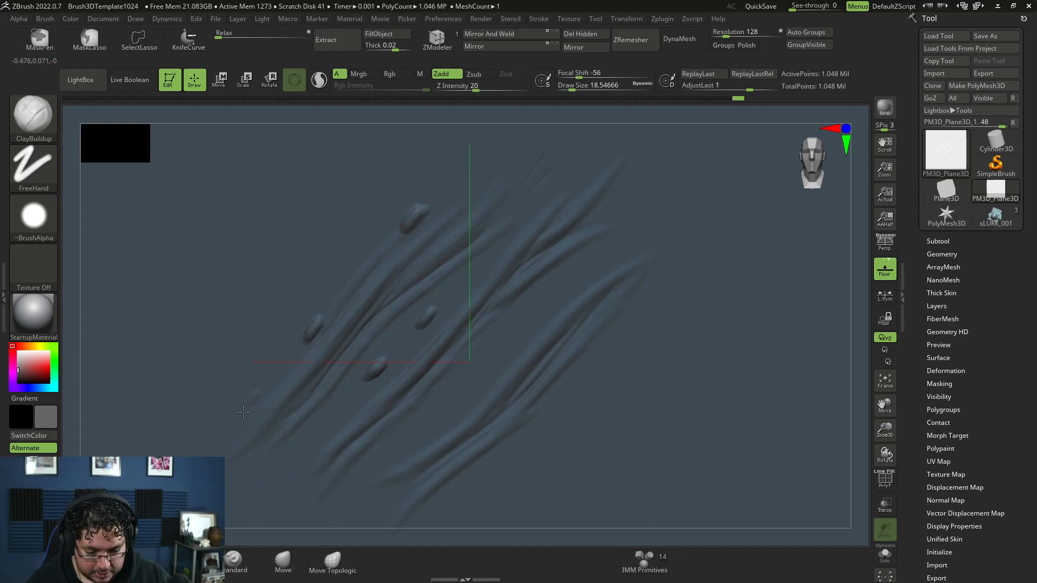
{"action": "left_click", "coordinate": [276, 473]}
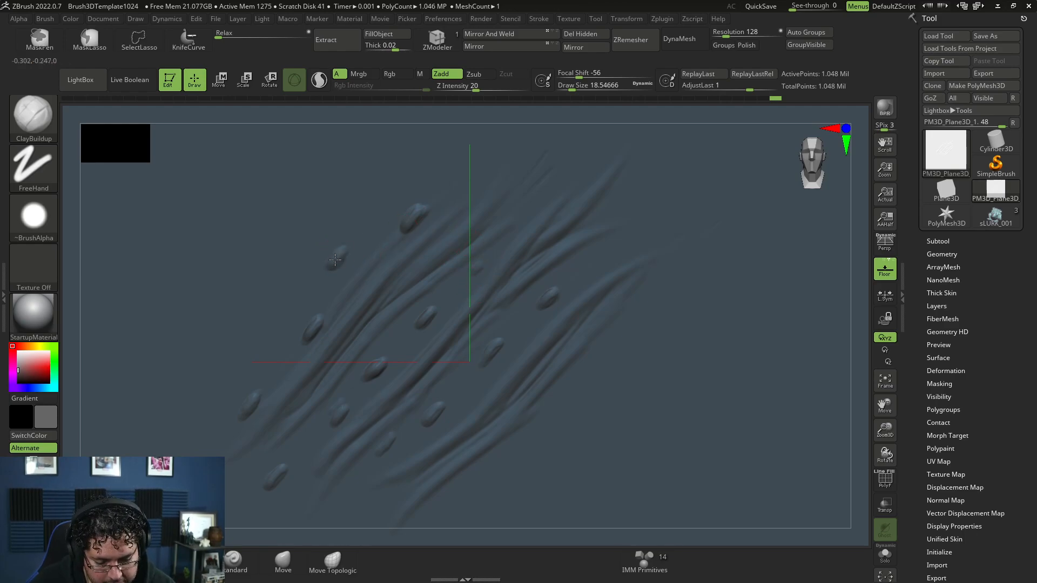
{"action": "left_click", "coordinate": [265, 344]}
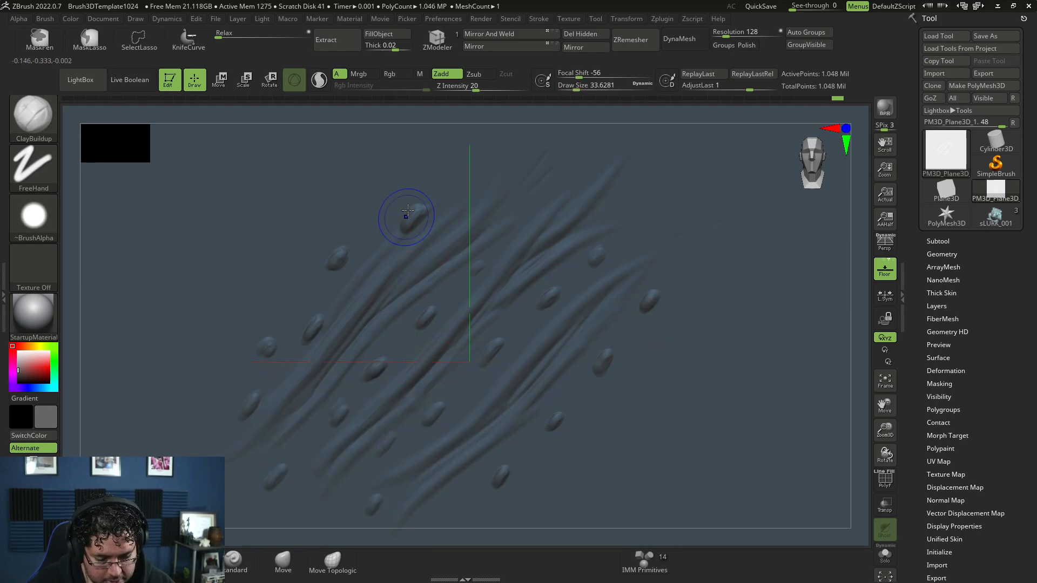
{"action": "key", "text": "shift"}
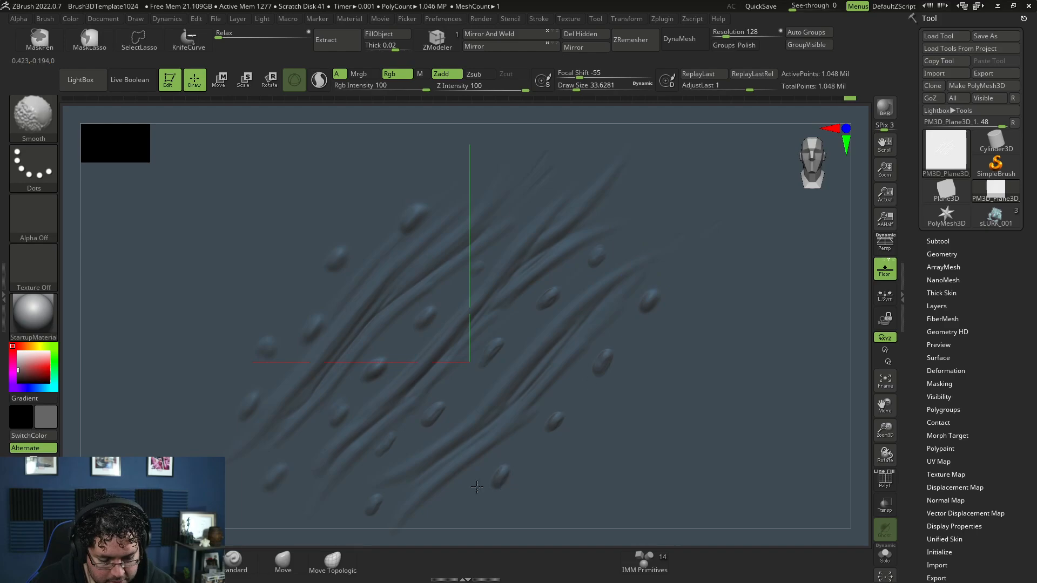
Carve thin DamStandard creases along the right, left and upper outer sides of the pattern at draw size about 17, smoothing their ends.
{"action": "key", "text": "b"}
{"action": "key", "text": "d"}
{"action": "key", "text": "s"}
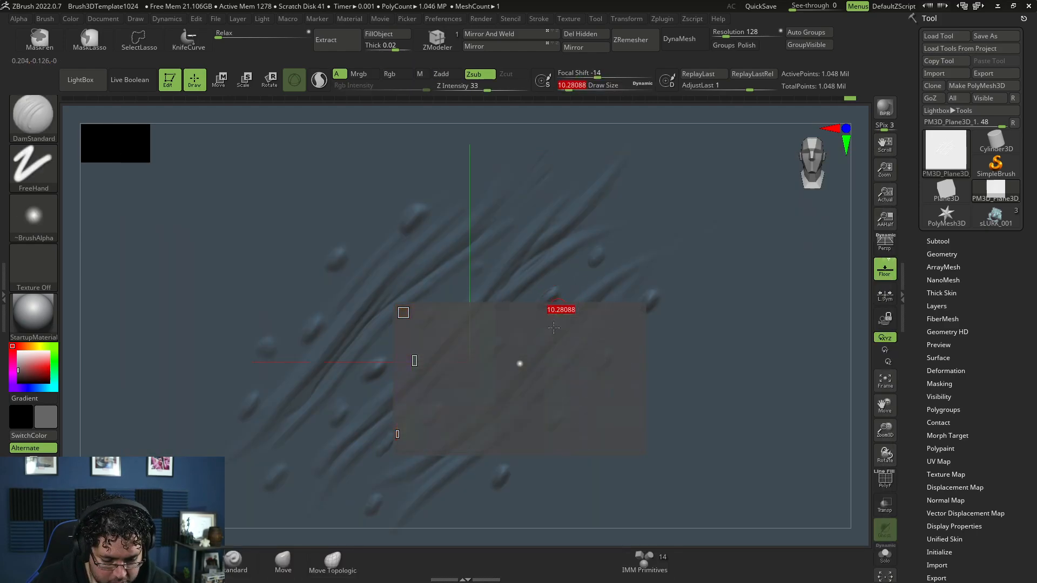
{"action": "key", "text": "bracketright"}
{"action": "left_click_drag", "start_coordinate": [608, 381], "coordinate": [597, 405]}
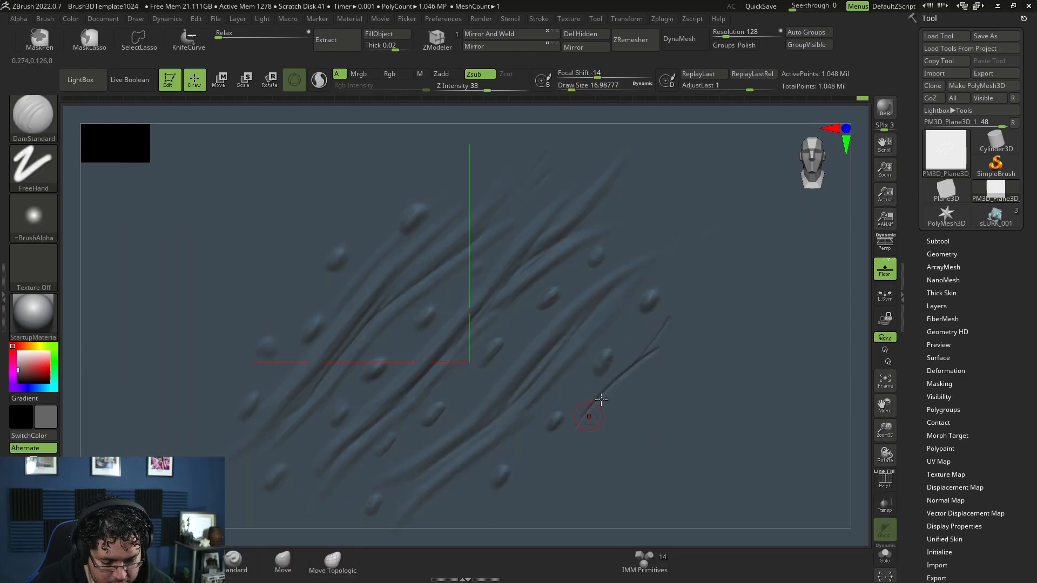
{"action": "left_click_drag", "start_coordinate": [657, 336], "coordinate": [678, 312]}
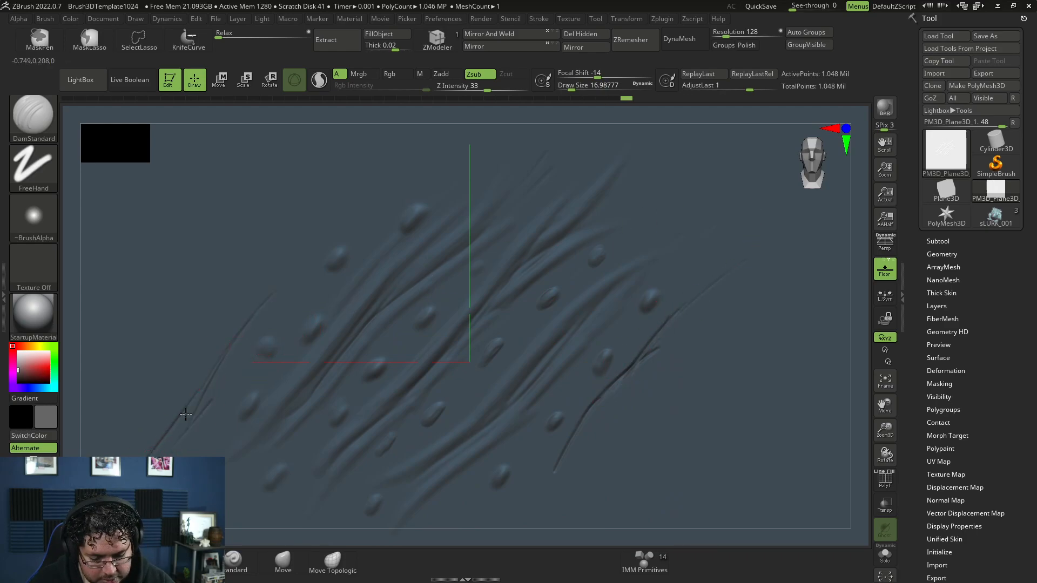
{"action": "left_click_drag", "start_coordinate": [232, 350], "coordinate": [258, 310]}
{"action": "left_click_drag", "start_coordinate": [371, 205], "coordinate": [457, 121]}
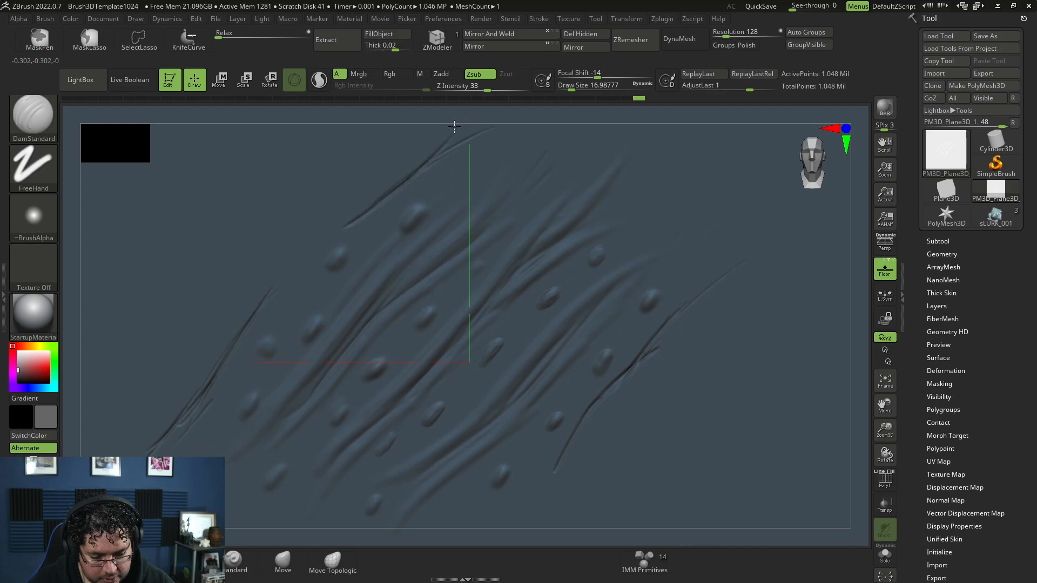
{"action": "key", "text": "shift"}
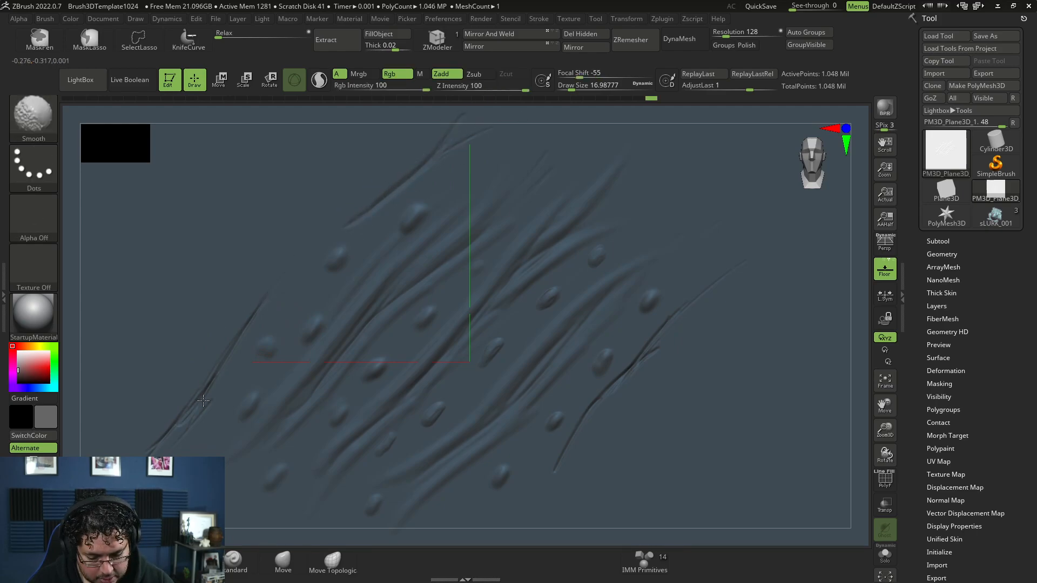
Build up folds beside the three outer creases with ClayBuildup at draw size about 23.7 and smooth the result.
{"action": "key", "text": "b"}
{"action": "key", "text": "c"}
{"action": "key", "text": "b"}
{"action": "key", "text": "space"}
{"action": "left_click_drag", "start_coordinate": [217, 350], "coordinate": [226, 349]}
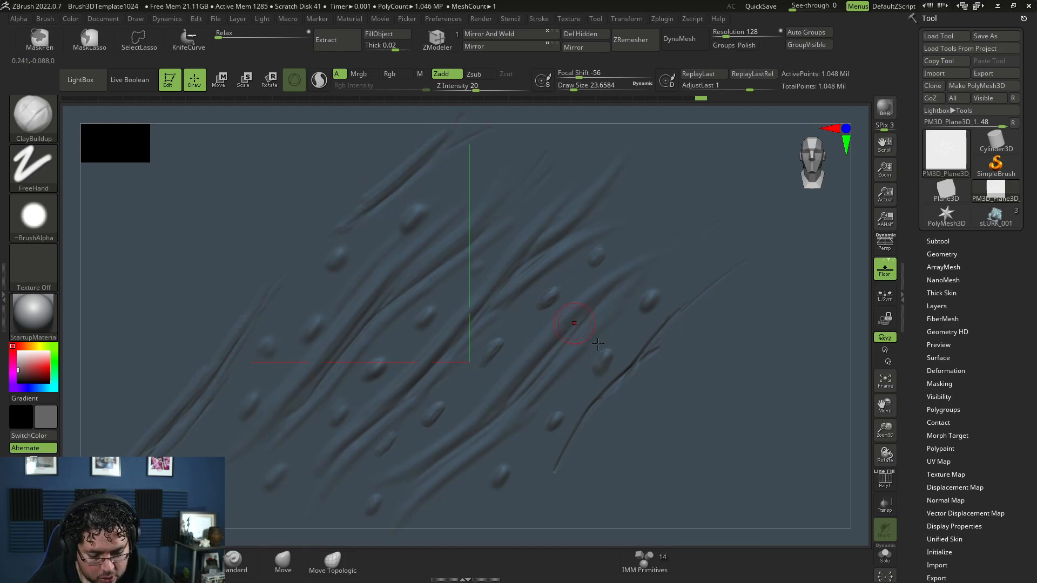
{"action": "left_click_drag", "start_coordinate": [657, 348], "coordinate": [599, 380]}
{"action": "key", "text": "shift"}
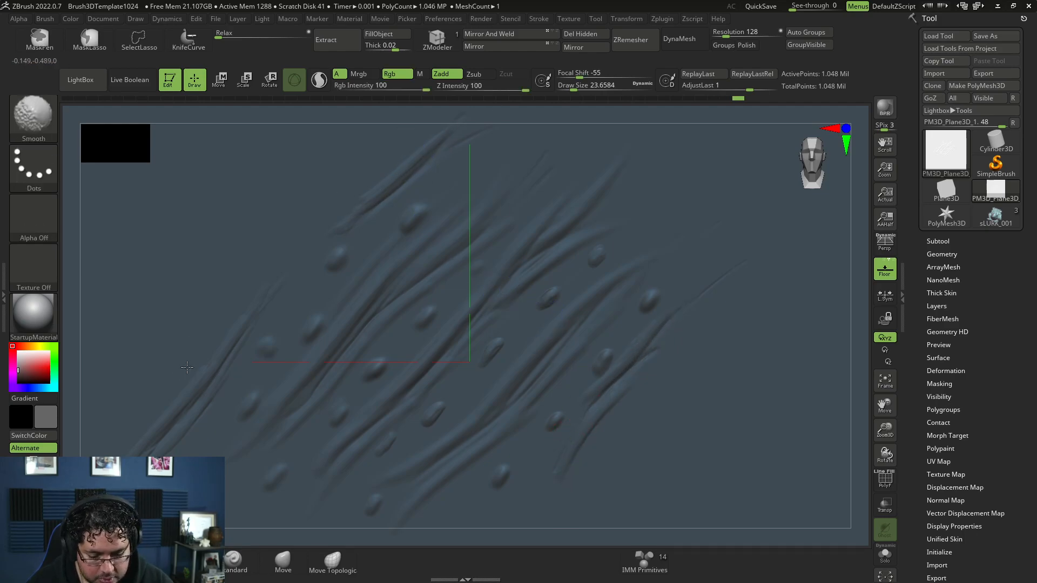
{"action": "left_click", "coordinate": [190, 424], "text": "shift"}
{"action": "left_click_drag", "start_coordinate": [389, 303], "coordinate": [280, 416], "text": "shift"}
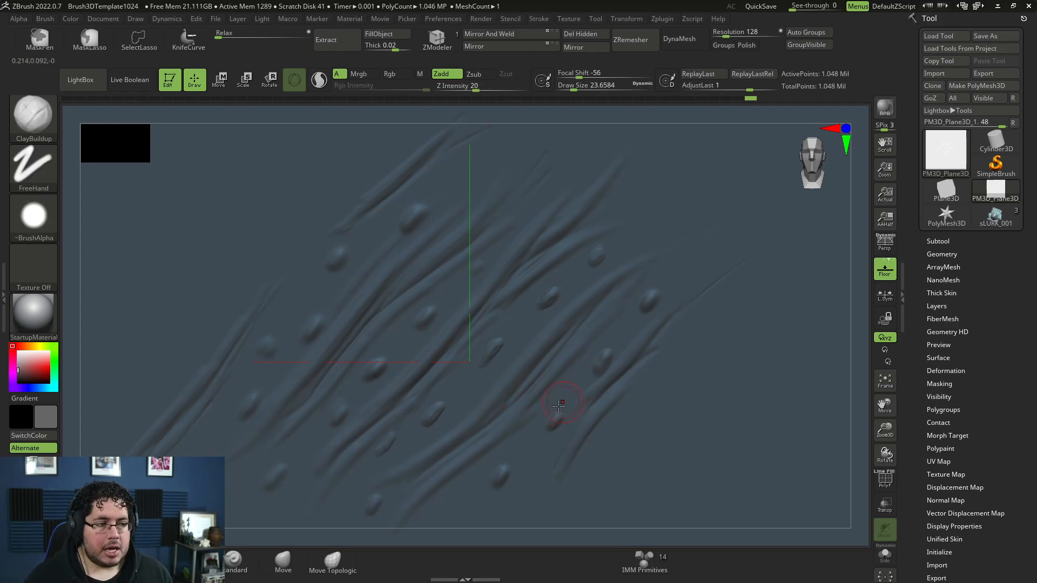
Switch to the sLURK_001 creature model and view its body from the side.
{"action": "left_click", "coordinate": [995, 216]}
{"action": "key", "text": "f"}
{"action": "left_click_drag", "start_coordinate": [756, 259], "coordinate": [814, 265]}
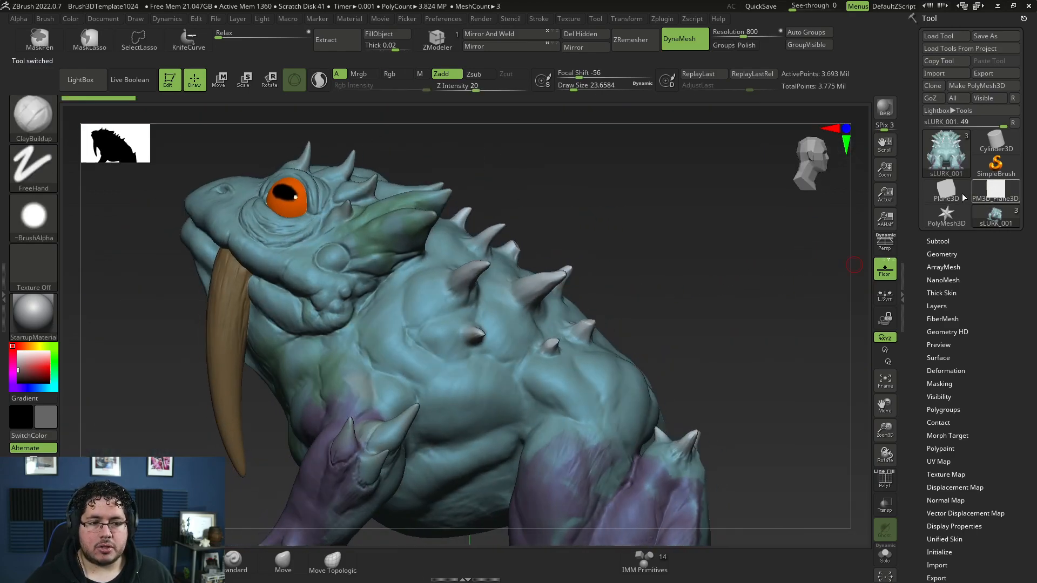
Return to the wrinkle plane, frame the pattern in the canvas and capture it as a new alpha with GrabDoc.
{"action": "left_click", "coordinate": [977, 193]}
{"action": "key", "text": "f"}
{"action": "mouse_move", "coordinate": [725, 273]}
{"action": "left_mouse_down", "text": "alt"}
{"action": "mouse_move", "coordinate": [870, 336]}
{"action": "mouse_move", "coordinate": [854, 322]}
{"action": "mouse_move", "coordinate": [841, 322]}
{"action": "mouse_move", "coordinate": [872, 354]}
{"action": "mouse_move", "coordinate": [970, 336]}
{"action": "left_mouse_up", "text": "alt"}
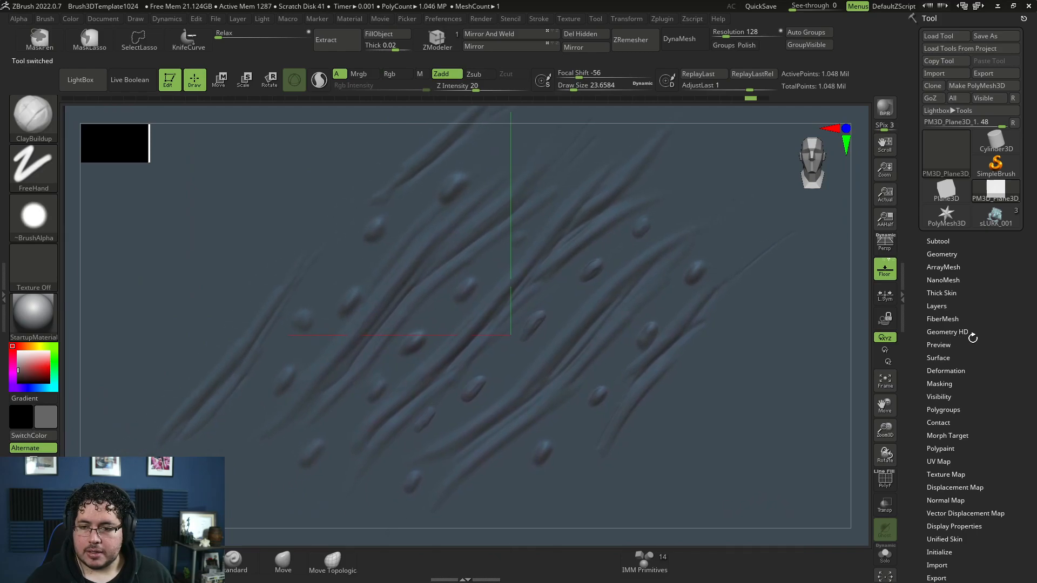
{"action": "left_click", "coordinate": [38, 225]}
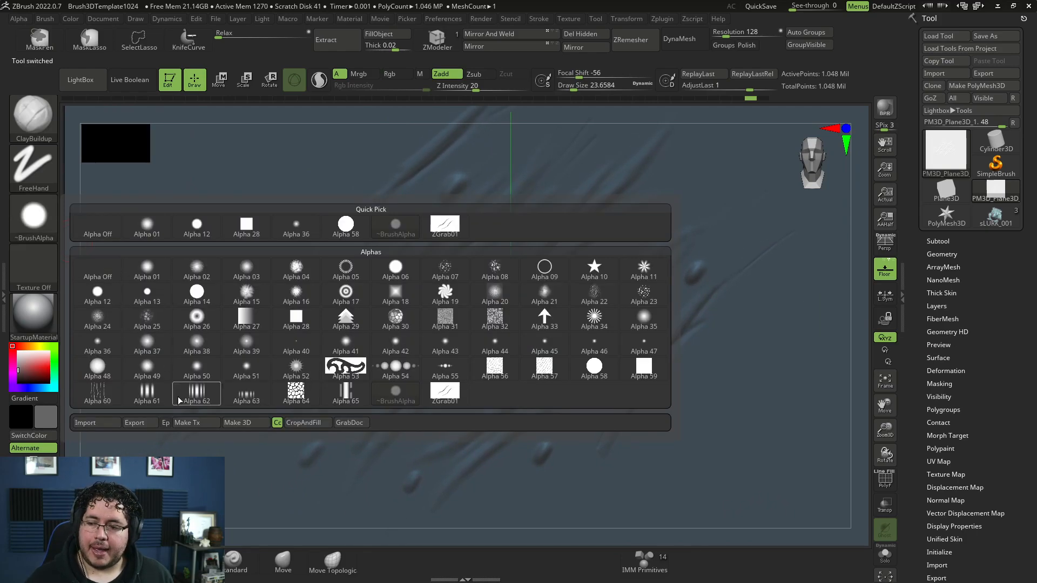
{"action": "left_click", "coordinate": [351, 424]}
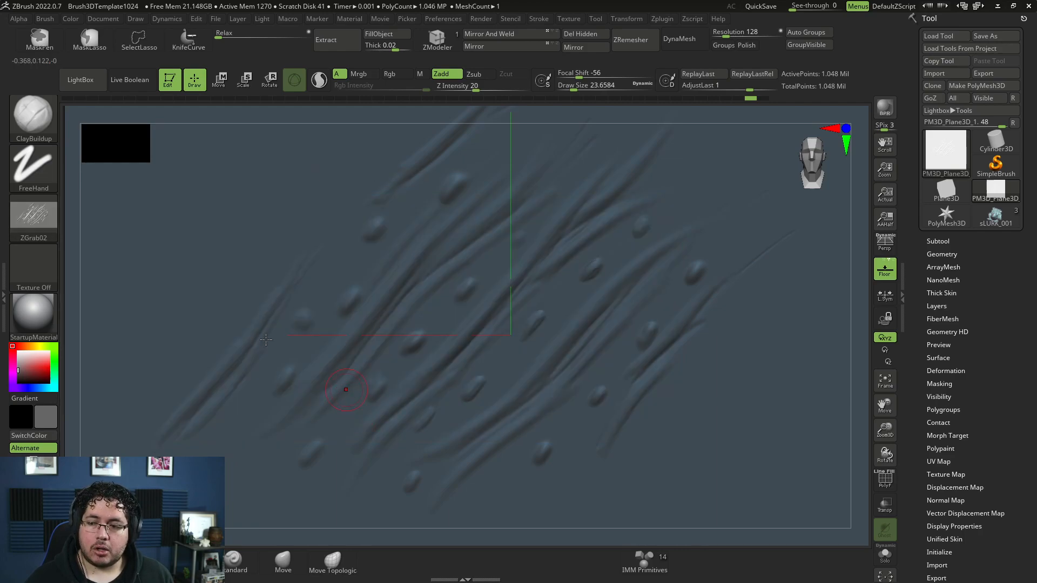
{"action": "mouse_move", "coordinate": [30, 216]}
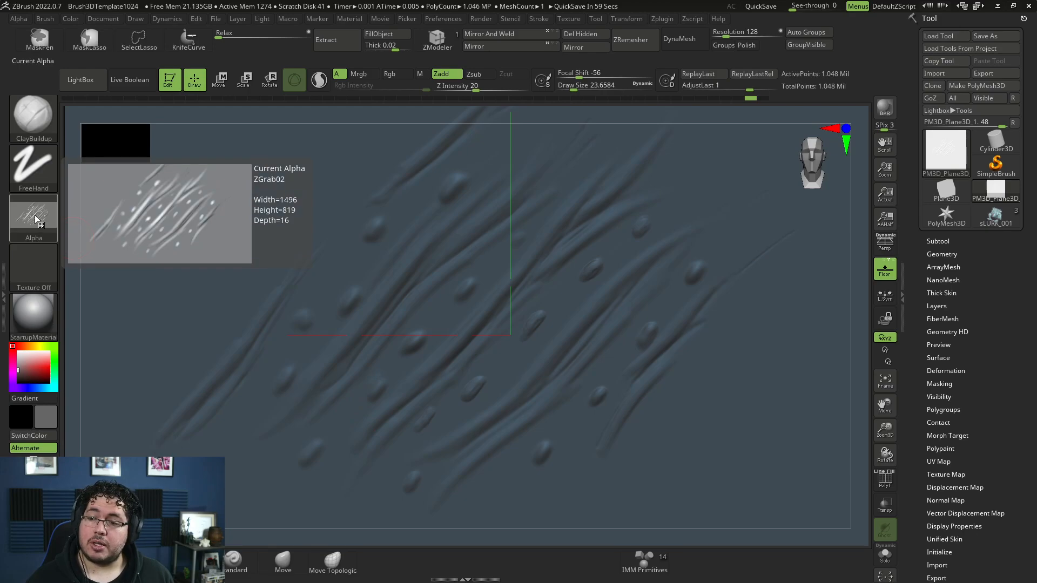
Switch to the sLURK_001 creature and set up the Standard brush with the DragRect stroke and the ZGrab02 alpha.
{"action": "left_click", "coordinate": [995, 216]}
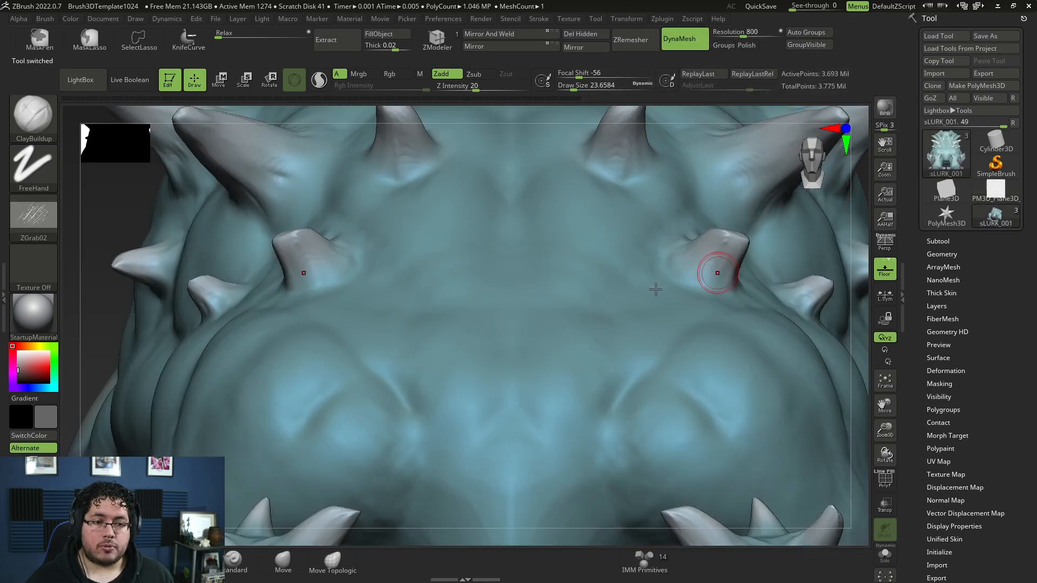
{"action": "mouse_move", "coordinate": [863, 358]}
{"action": "left_mouse_down", "text": "alt"}
{"action": "mouse_move", "coordinate": [814, 283]}
{"action": "mouse_move", "coordinate": [698, 295]}
{"action": "left_mouse_up", "text": "alt"}
{"action": "key", "text": "b"}
{"action": "key", "text": "s"}
{"action": "key", "text": "t"}
{"action": "left_click", "coordinate": [34, 169]}
{"action": "left_click", "coordinate": [146, 176]}
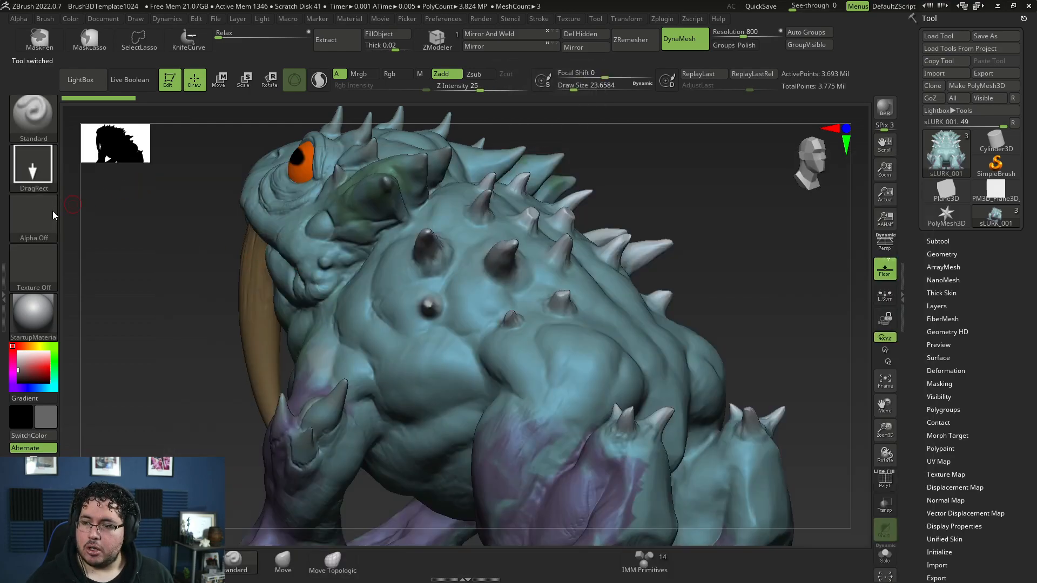
{"action": "left_click", "coordinate": [33, 216]}
{"action": "left_click", "coordinate": [500, 234]}
Try stamping the wrinkle alpha across the creature's shoulder, flank and upper hind leg.
{"action": "left_click_drag", "start_coordinate": [666, 215], "coordinate": [599, 232]}
{"action": "left_click_drag", "start_coordinate": [431, 318], "coordinate": [594, 392]}
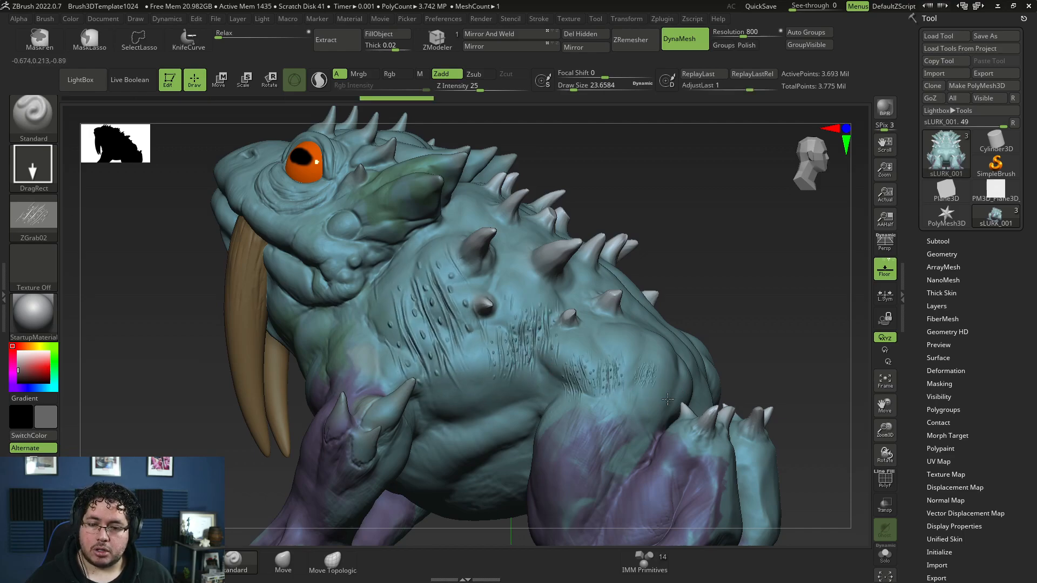
{"action": "left_click_drag", "start_coordinate": [681, 273], "coordinate": [724, 277]}
{"action": "left_click_drag", "start_coordinate": [724, 278], "coordinate": [728, 294]}
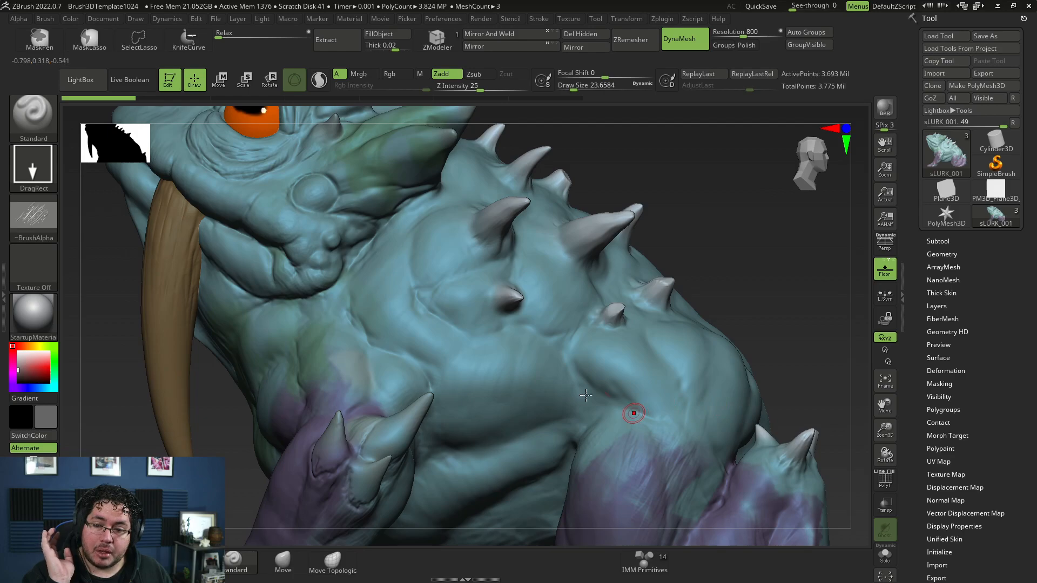
Try two small wrinkle stamps beside the small spike on the creature's flank and undo both.
{"action": "left_click_drag", "start_coordinate": [480, 354], "coordinate": [488, 366]}
{"action": "left_click_drag", "start_coordinate": [538, 327], "coordinate": [557, 373]}
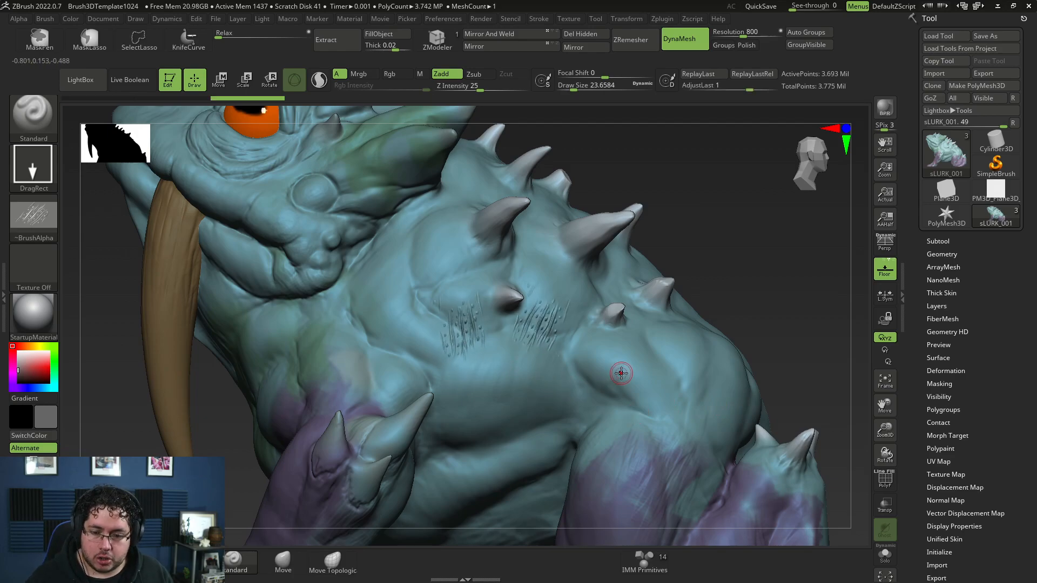
{"action": "key", "text": "ctrl"}
{"action": "key", "text": "ctrl+z"}
{"action": "key", "text": "ctrl+z"}
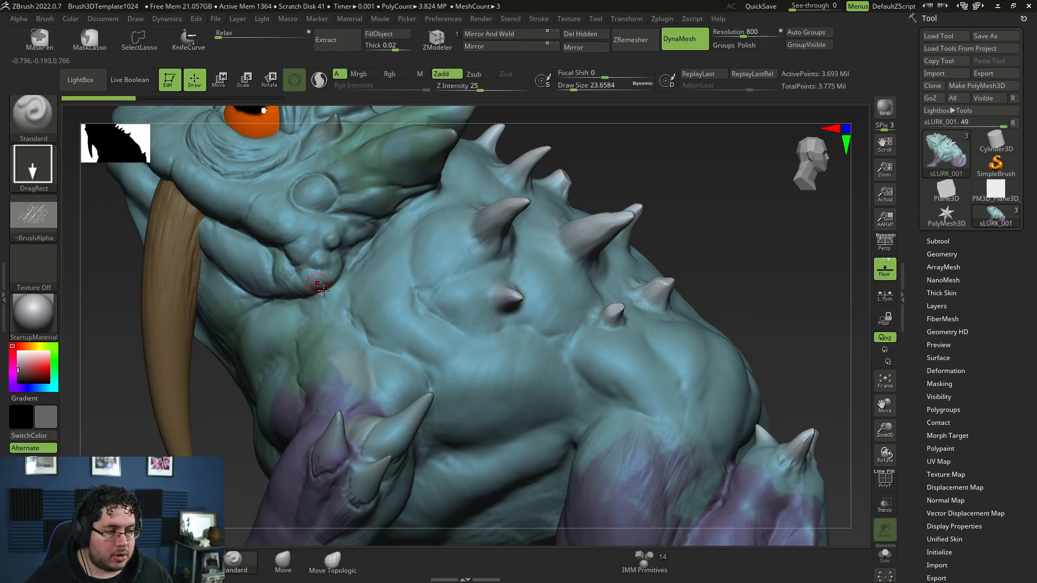
Preview the current wrinkle alpha, test it with stamps below the creature's shoulder and undo each one.
{"action": "left_click", "coordinate": [19, 18]}
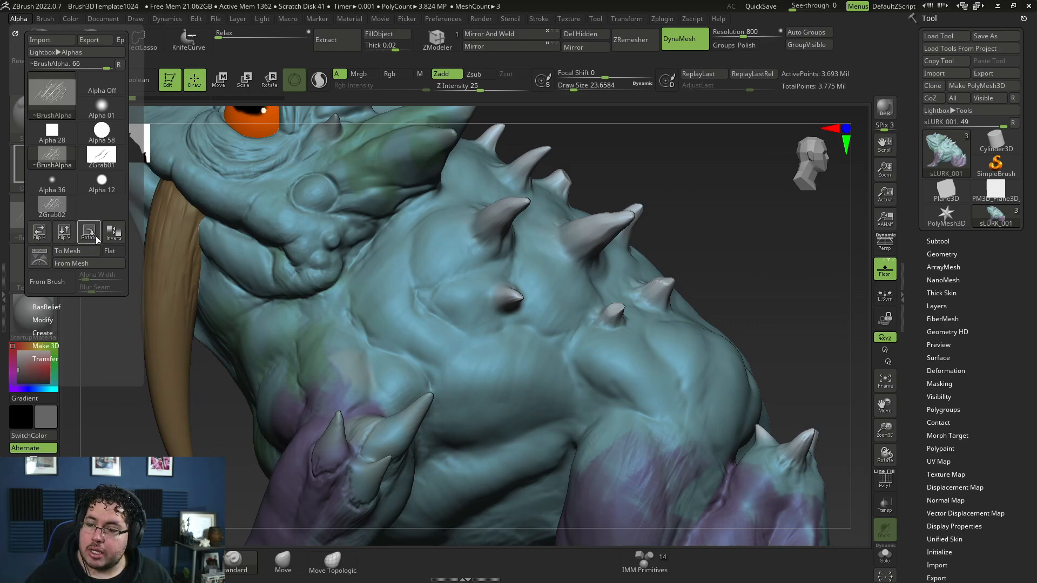
{"action": "mouse_move", "coordinate": [49, 113]}
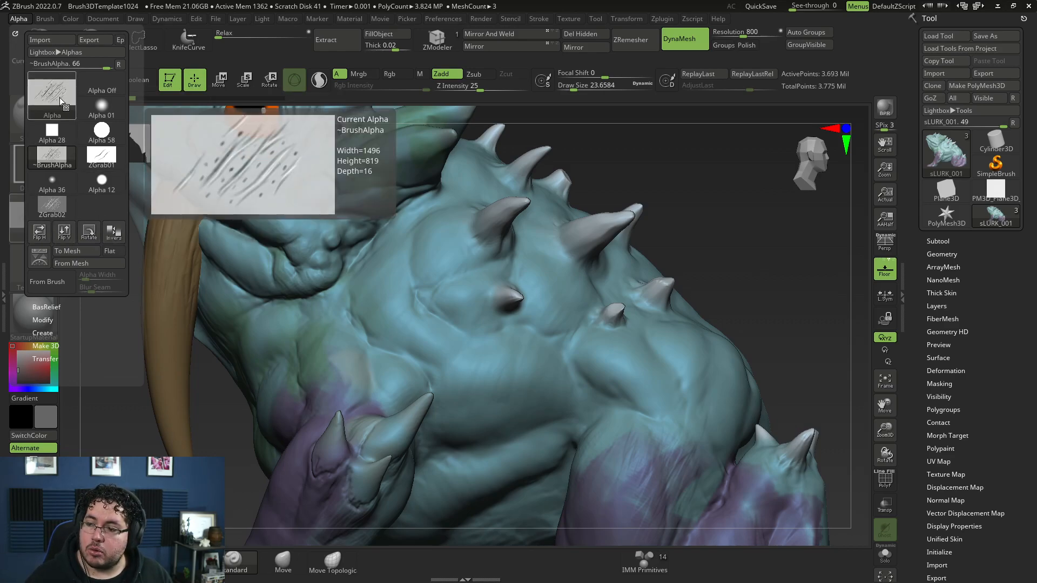
{"action": "left_click_drag", "start_coordinate": [469, 330], "coordinate": [535, 360]}
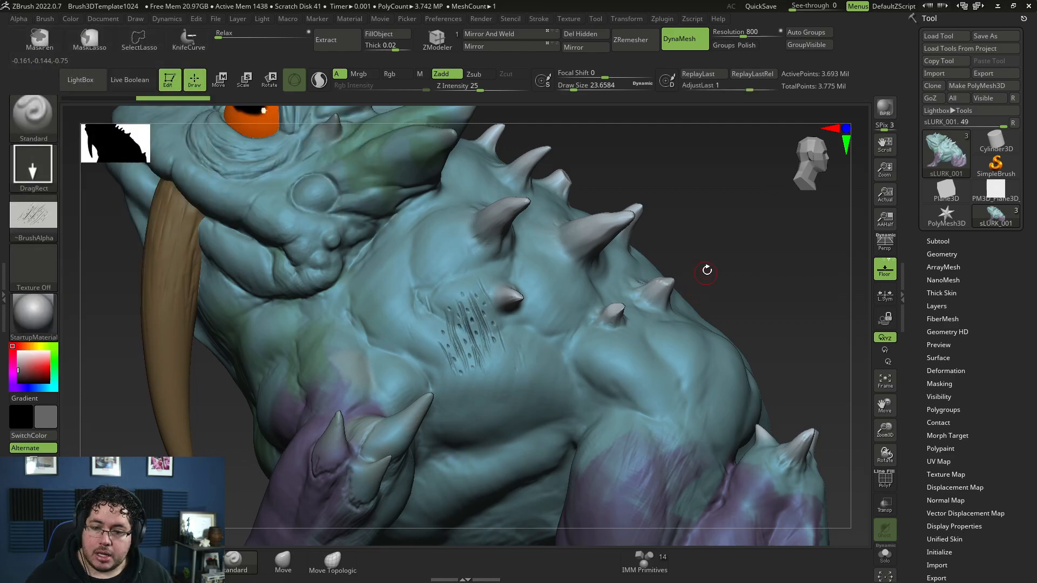
{"action": "left_click_drag", "start_coordinate": [722, 263], "coordinate": [727, 324], "text": "alt"}
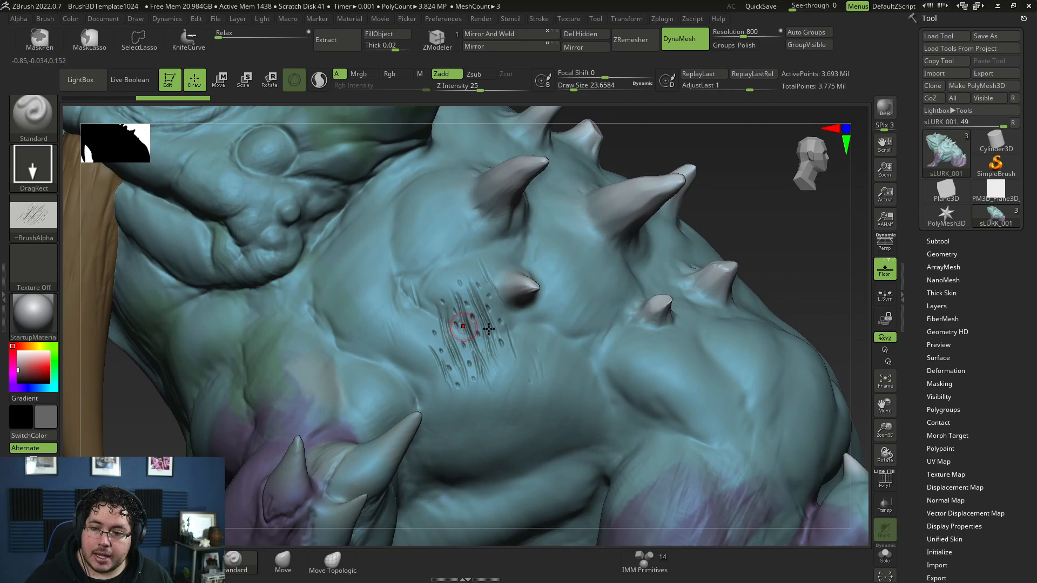
{"action": "key", "text": "ctrl+z"}
{"action": "left_click_drag", "start_coordinate": [450, 324], "coordinate": [520, 367]}
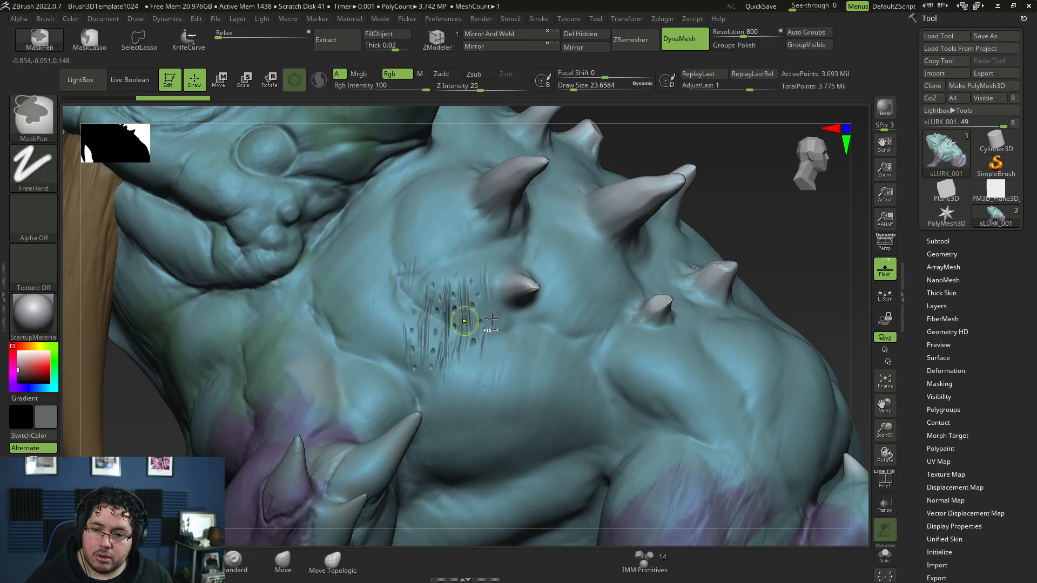
{"action": "key", "text": "ctrl+z"}
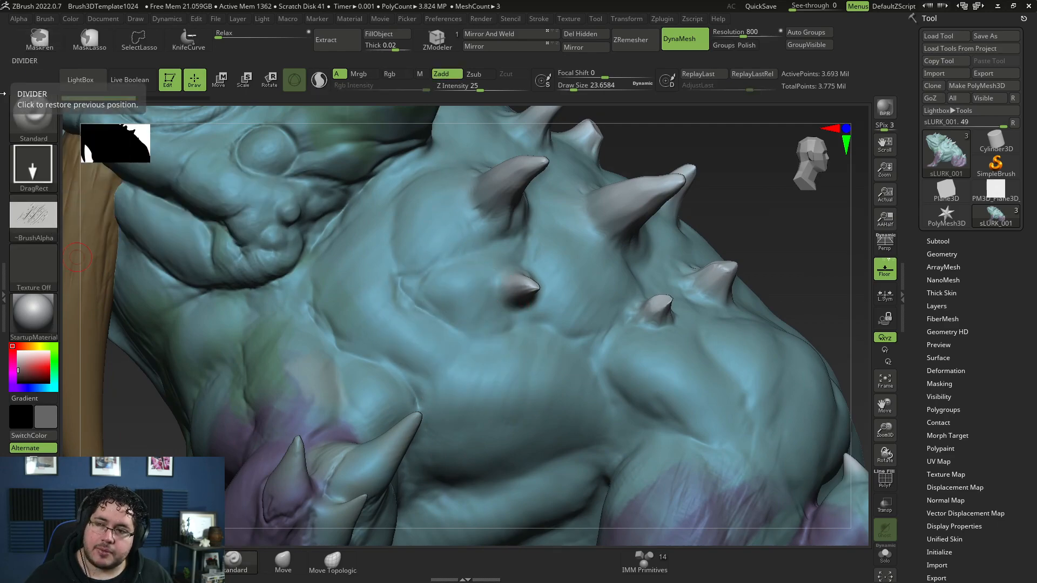
Set the radial fade of the current wrinkle alpha to 10.
{"action": "left_click", "coordinate": [18, 19]}
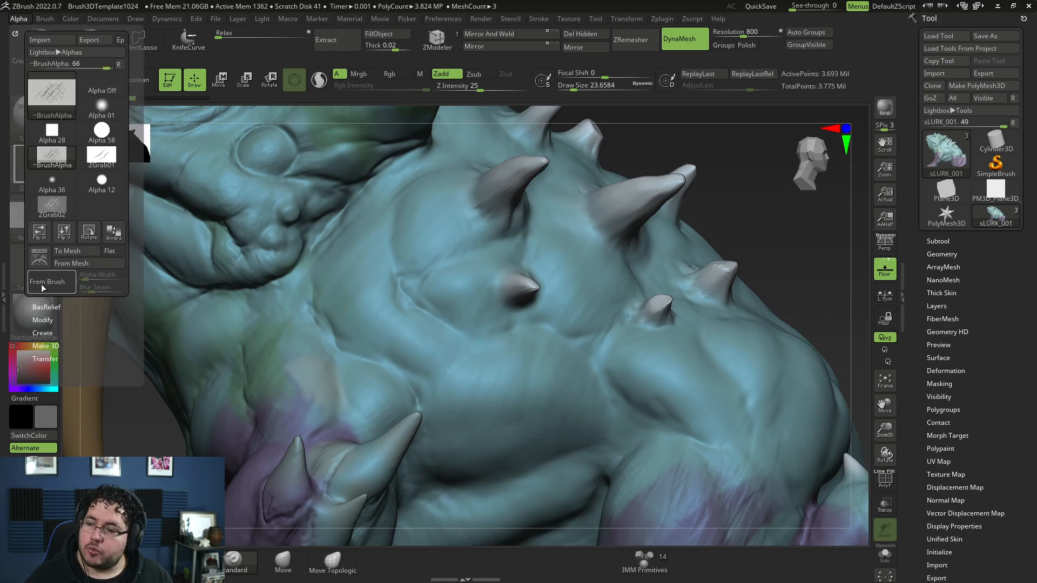
{"action": "left_click", "coordinate": [49, 320]}
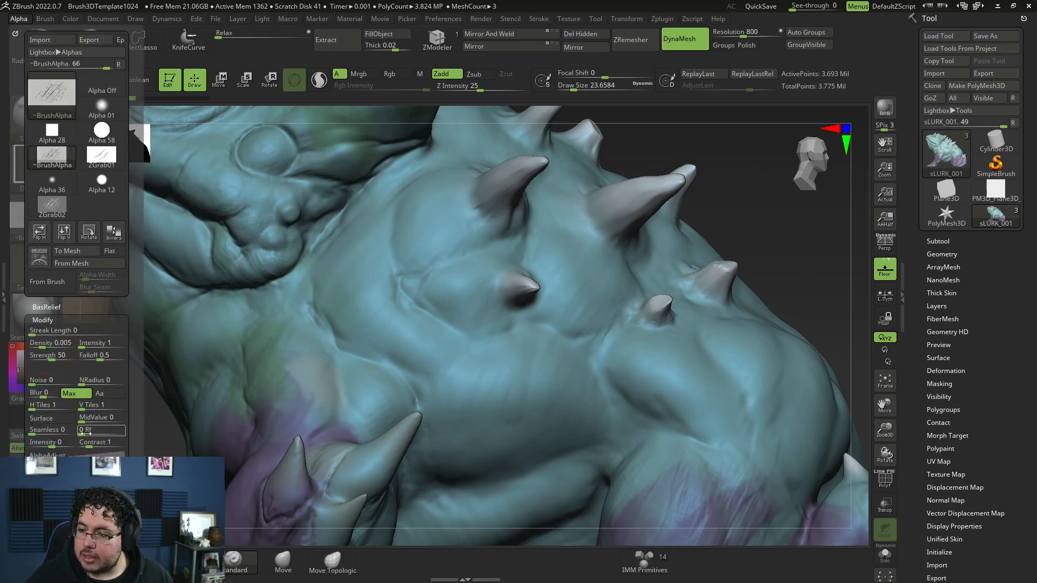
{"action": "left_click_drag", "start_coordinate": [85, 434], "coordinate": [97, 432]}
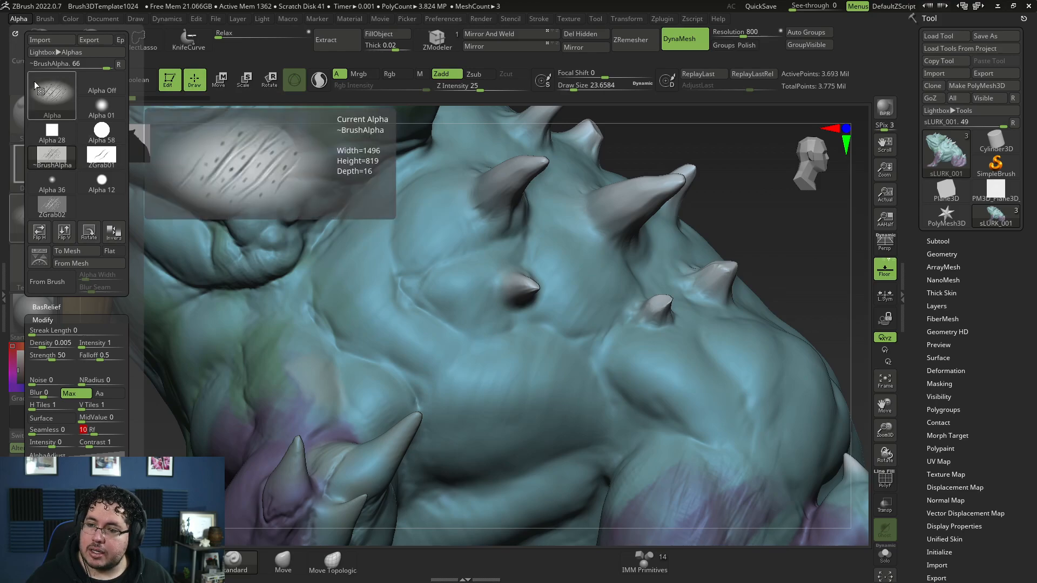
Try two faded wrinkle stamps on the creature's flank beside the small spike and undo each one.
{"action": "left_click_drag", "start_coordinate": [413, 297], "coordinate": [502, 320]}
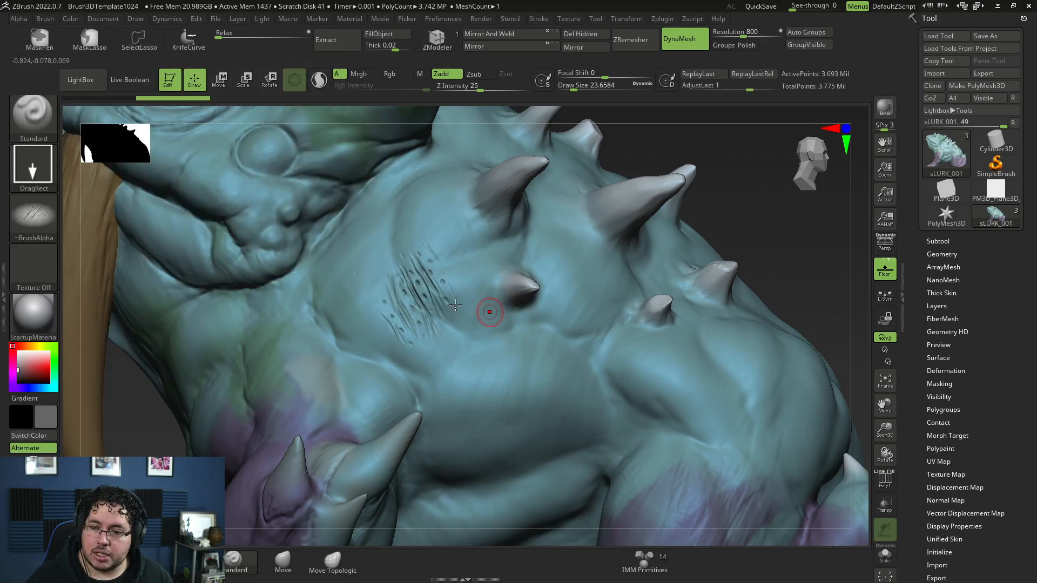
{"action": "key", "text": "ctrl+z"}
{"action": "left_click_drag", "start_coordinate": [398, 282], "coordinate": [507, 351]}
{"action": "key", "text": "ctrl+z"}
Set the Standard brush's Z Intensity to 14 and test a wrinkle stamp on the flank, undoing it.
{"action": "left_click_drag", "start_coordinate": [458, 86], "coordinate": [447, 86]}
{"action": "left_click_drag", "start_coordinate": [451, 293], "coordinate": [480, 213]}
{"action": "key", "text": "ctrl+z"}
{"action": "left_click_drag", "start_coordinate": [398, 362], "coordinate": [420, 365]}
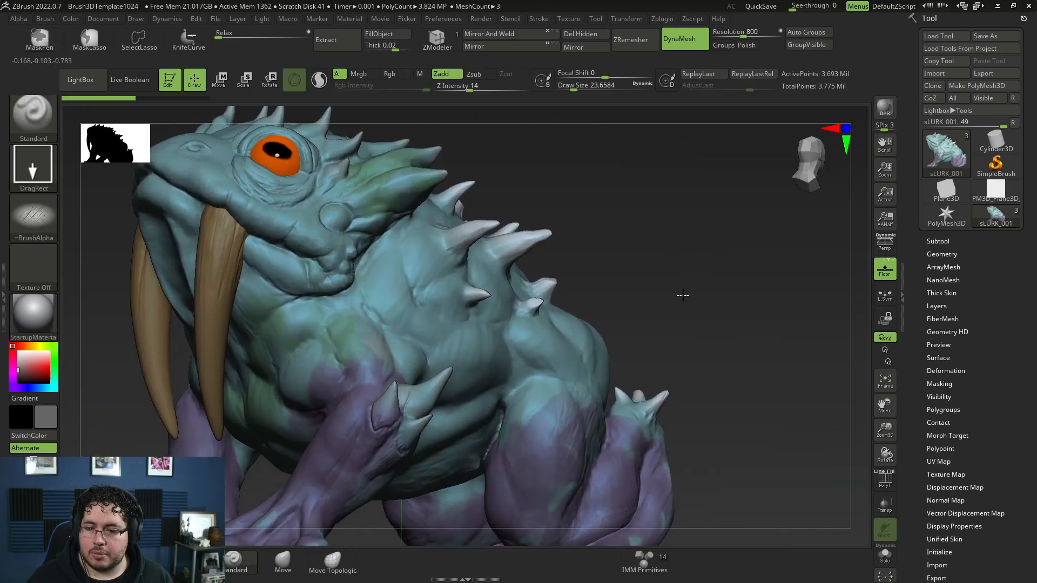
{"action": "left_click_drag", "start_coordinate": [683, 294], "coordinate": [588, 339]}
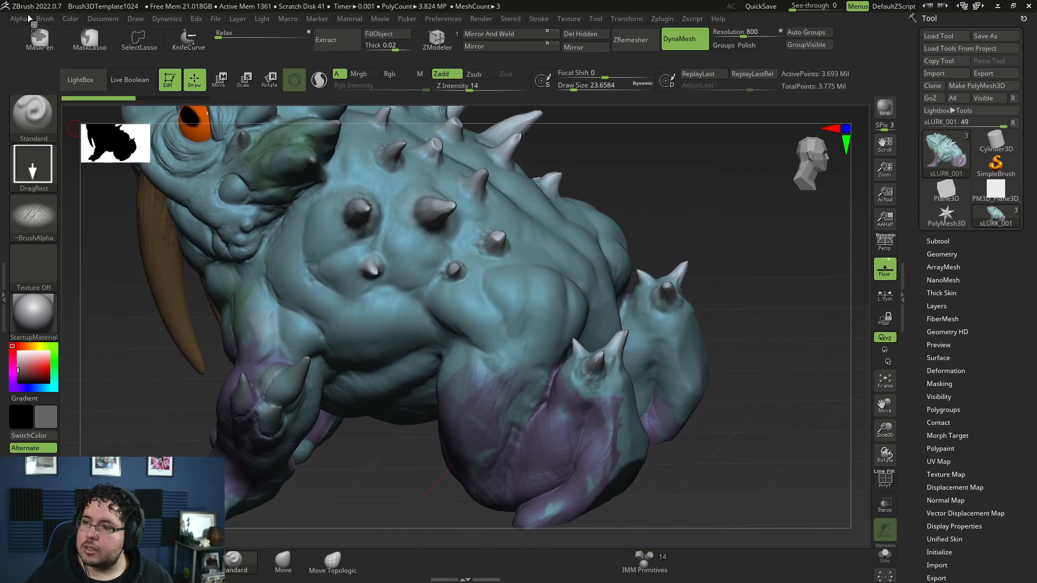
{"action": "left_click", "coordinate": [19, 18]}
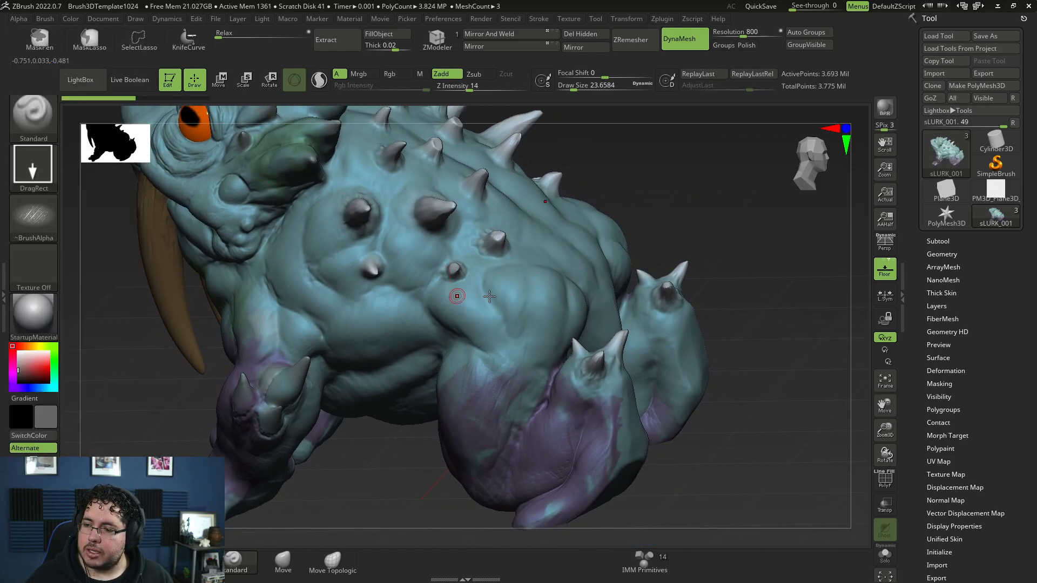
Stamp wrinkles along the fold between the flank and the upper hind leg, undoing the unwanted tries.
{"action": "left_click_drag", "start_coordinate": [484, 310], "coordinate": [512, 350]}
{"action": "left_click_drag", "start_coordinate": [659, 223], "coordinate": [675, 190]}
{"action": "key", "text": "ctrl+z"}
{"action": "mouse_move", "coordinate": [470, 316]}
{"action": "left_mouse_down"}
{"action": "mouse_move", "coordinate": [495, 324]}
{"action": "mouse_move", "coordinate": [520, 313]}
{"action": "mouse_move", "coordinate": [511, 309]}
{"action": "left_mouse_up"}
{"action": "key", "text": "ctrl+z"}
{"action": "mouse_move", "coordinate": [648, 227]}
{"action": "left_mouse_down"}
{"action": "mouse_move", "coordinate": [525, 292]}
{"action": "mouse_move", "coordinate": [576, 305]}
{"action": "mouse_move", "coordinate": [522, 274]}
{"action": "left_mouse_up"}
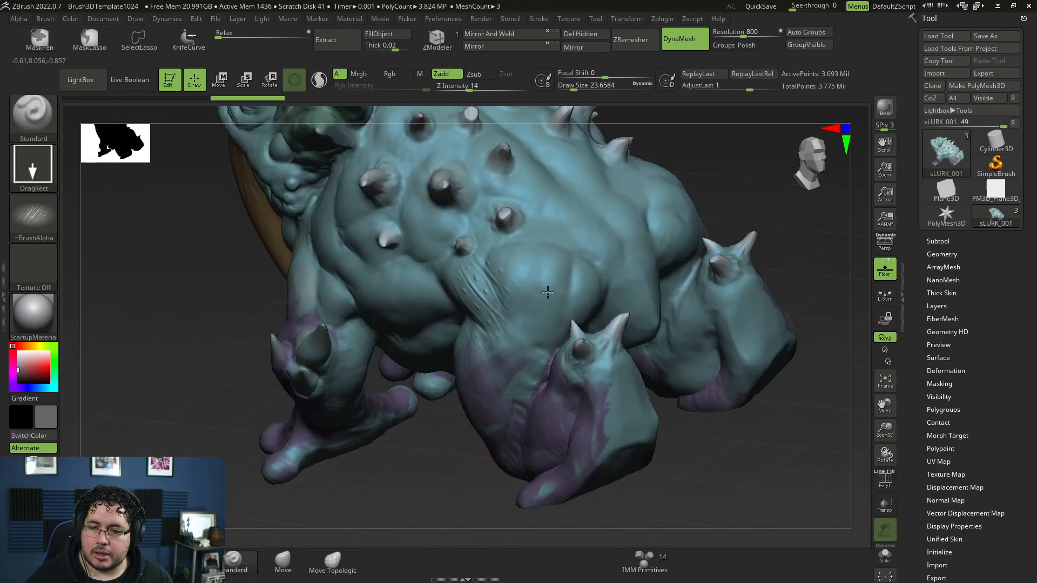
{"action": "left_click_drag", "start_coordinate": [586, 286], "coordinate": [591, 297]}
{"action": "mouse_move", "coordinate": [780, 192]}
{"action": "left_mouse_down"}
{"action": "mouse_move", "coordinate": [720, 211]}
{"action": "mouse_move", "coordinate": [648, 205]}
{"action": "left_mouse_up"}
Set the Draw Size to about 56, then stamp and soften wrinkles across the upper hind leg.
{"action": "key", "text": "space"}
{"action": "key", "text": "shift"}
{"action": "mouse_move", "coordinate": [505, 295]}
{"action": "left_mouse_down"}
{"action": "mouse_move", "coordinate": [516, 322]}
{"action": "mouse_move", "coordinate": [532, 321]}
{"action": "left_mouse_up"}
{"action": "mouse_move", "coordinate": [692, 221]}
{"action": "left_mouse_down"}
{"action": "mouse_move", "coordinate": [629, 206]}
{"action": "mouse_move", "coordinate": [509, 243]}
{"action": "left_mouse_up"}
{"action": "mouse_move", "coordinate": [472, 319]}
{"action": "left_mouse_down", "text": "shift"}
{"action": "mouse_move", "coordinate": [505, 270]}
{"action": "mouse_move", "coordinate": [470, 287]}
{"action": "mouse_move", "coordinate": [528, 278]}
{"action": "left_mouse_up", "text": "shift"}
{"action": "left_click_drag", "start_coordinate": [460, 313], "coordinate": [447, 318]}
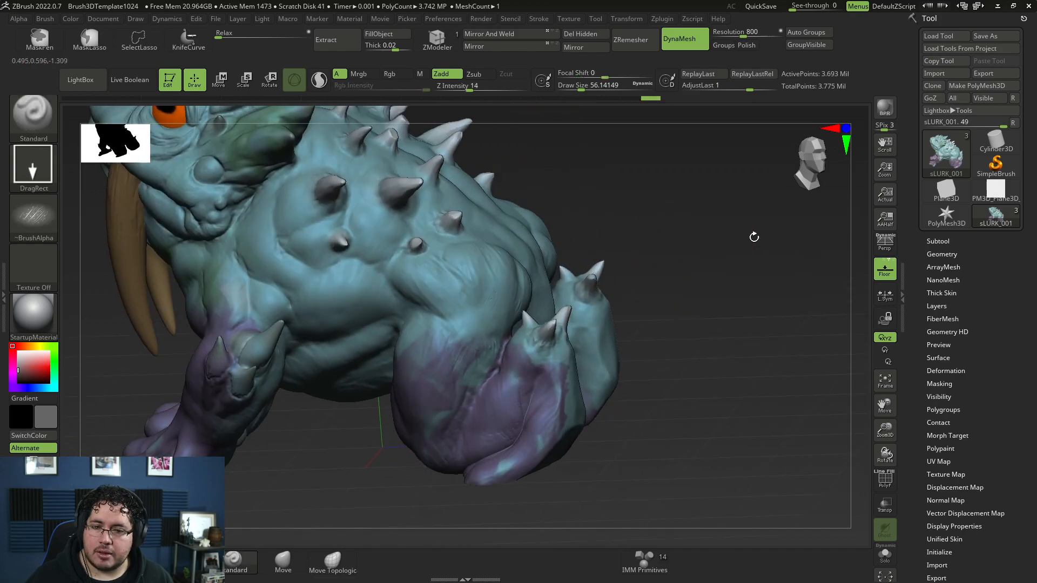
Try wrinkle stamps on the middle of the flank and near the large spike, and undo them.
{"action": "left_click_drag", "start_coordinate": [619, 225], "coordinate": [599, 303], "text": "shift"}
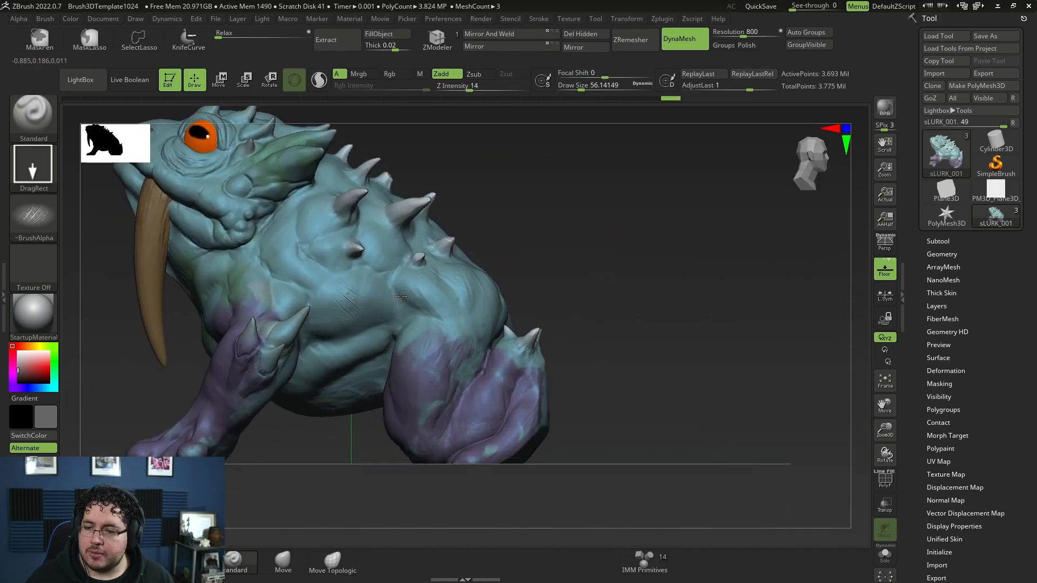
{"action": "left_click_drag", "start_coordinate": [428, 280], "coordinate": [417, 229]}
{"action": "key", "text": "ctrl+z"}
{"action": "key", "text": "ctrl+z"}
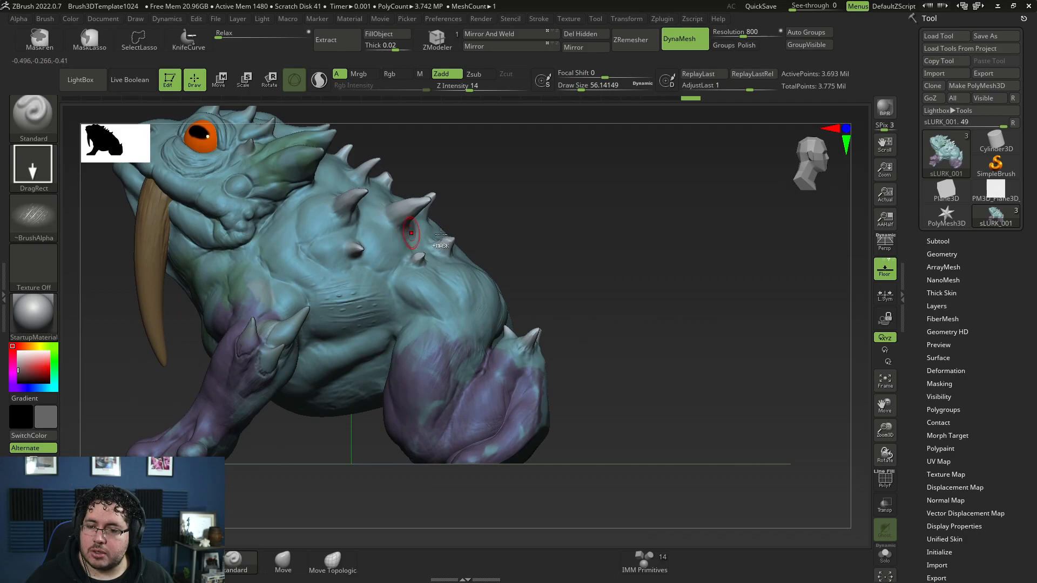
Stamp wrinkles on the flank beside the small spike and soften them with the Smooth brush.
{"action": "left_click_drag", "start_coordinate": [523, 222], "coordinate": [492, 276], "text": "alt"}
{"action": "left_click_drag", "start_coordinate": [300, 238], "coordinate": [333, 219]}
{"action": "mouse_move", "coordinate": [316, 263]}
{"action": "left_mouse_down"}
{"action": "mouse_move", "coordinate": [432, 233]}
{"action": "mouse_move", "coordinate": [386, 238]}
{"action": "left_mouse_up"}
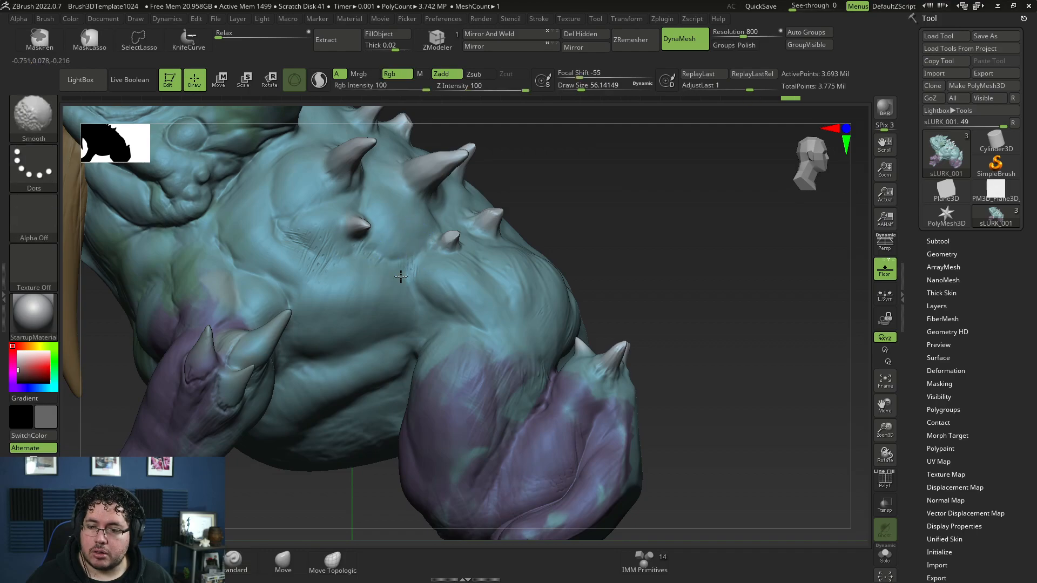
Stamp overlapping wrinkles along the fold of the lower flank between the foreleg and hind leg.
{"action": "scroll", "coordinate": [372, 278], "scroll_direction": "up", "scroll_amount": 3}
{"action": "left_click_drag", "start_coordinate": [727, 213], "coordinate": [642, 219]}
{"action": "mouse_move", "coordinate": [296, 416]}
{"action": "left_mouse_down", "text": "shift"}
{"action": "mouse_move", "coordinate": [326, 410]}
{"action": "mouse_move", "coordinate": [315, 392]}
{"action": "mouse_move", "coordinate": [402, 405]}
{"action": "mouse_move", "coordinate": [393, 406]}
{"action": "left_mouse_up", "text": "shift"}
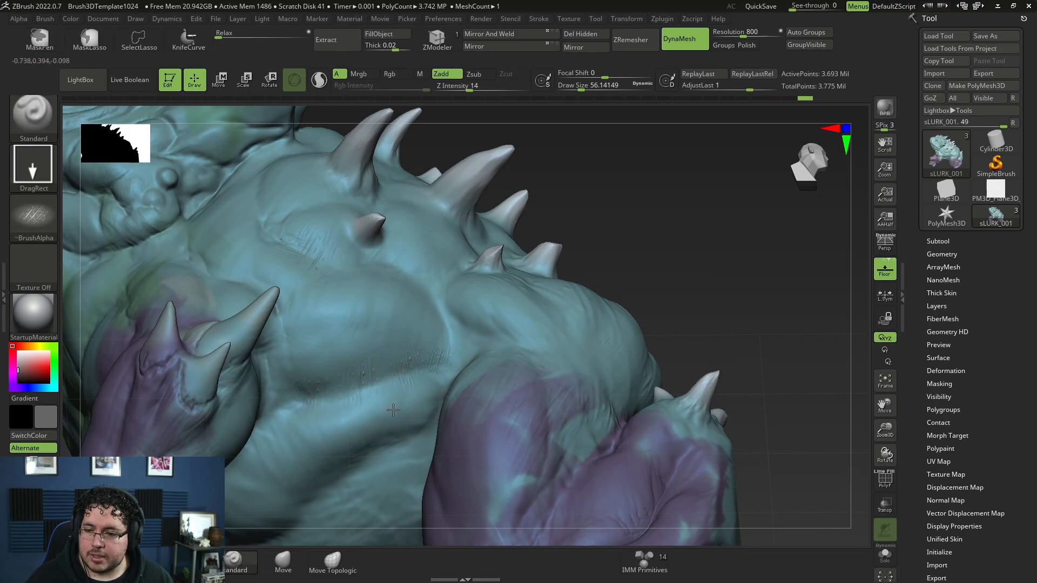
{"action": "mouse_move", "coordinate": [328, 389]}
{"action": "left_mouse_down", "text": "shift"}
{"action": "mouse_move", "coordinate": [411, 351]}
{"action": "mouse_move", "coordinate": [408, 362]}
{"action": "left_mouse_up", "text": "shift"}
{"action": "mouse_move", "coordinate": [365, 416]}
{"action": "left_mouse_down", "text": "shift"}
{"action": "mouse_move", "coordinate": [437, 386]}
{"action": "mouse_move", "coordinate": [442, 360]}
{"action": "left_mouse_up", "text": "shift"}
{"action": "right_click_drag", "start_coordinate": [664, 270], "coordinate": [689, 324], "text": "ctrl"}
{"action": "left_click_drag", "start_coordinate": [471, 319], "coordinate": [437, 312], "text": "shift"}
{"action": "right_click_drag", "start_coordinate": [768, 201], "coordinate": [687, 237], "text": "ctrl"}
{"action": "mouse_move", "coordinate": [515, 384]}
{"action": "left_mouse_down", "text": "shift"}
{"action": "mouse_move", "coordinate": [548, 384]}
{"action": "mouse_move", "coordinate": [518, 386]}
{"action": "left_mouse_up", "text": "shift"}
Stamp wrinkles on the creature's green shoulder above the foreleg and soften them with the Smooth brush.
{"action": "mouse_move", "coordinate": [639, 227]}
{"action": "right_mouse_down", "text": "ctrl"}
{"action": "mouse_move", "coordinate": [603, 278]}
{"action": "mouse_move", "coordinate": [567, 281]}
{"action": "right_mouse_up", "text": "ctrl"}
{"action": "right_click_drag", "start_coordinate": [151, 313], "coordinate": [173, 385], "text": "ctrl"}
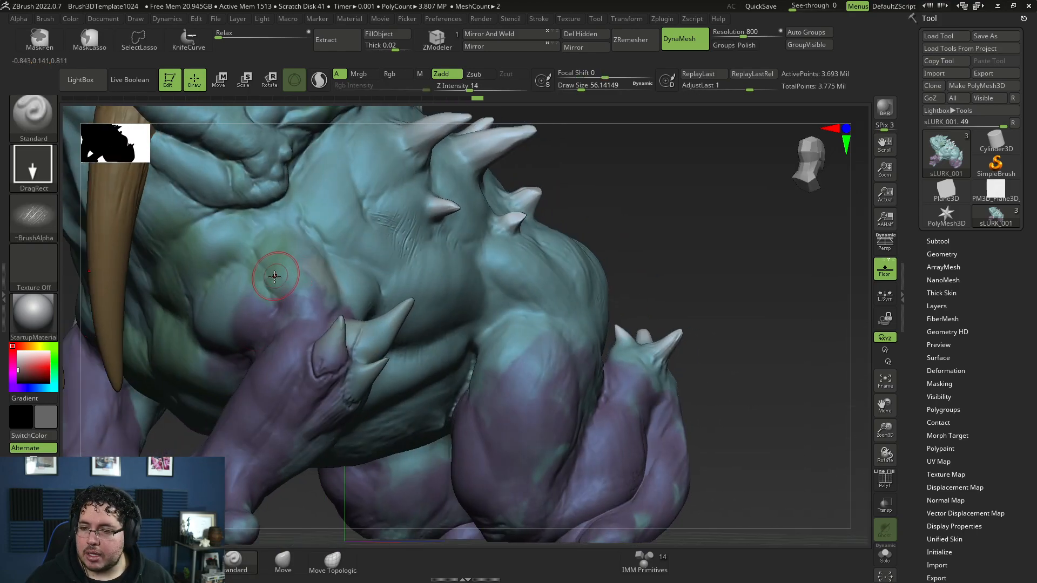
{"action": "mouse_move", "coordinate": [288, 270]}
{"action": "left_mouse_down"}
{"action": "mouse_move", "coordinate": [311, 291]}
{"action": "mouse_move", "coordinate": [292, 264]}
{"action": "mouse_move", "coordinate": [301, 288]}
{"action": "left_mouse_up"}
{"action": "key", "text": "shift"}
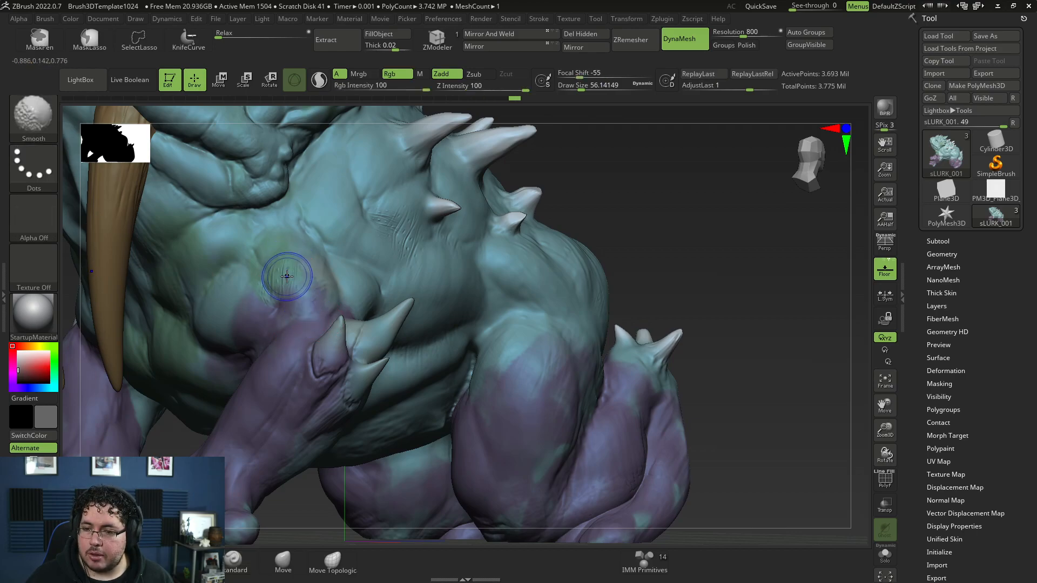
{"action": "mouse_move", "coordinate": [600, 229]}
{"action": "left_mouse_down"}
{"action": "mouse_move", "coordinate": [620, 250]}
{"action": "mouse_move", "coordinate": [516, 238]}
{"action": "left_mouse_up"}
{"action": "key", "text": "shift"}
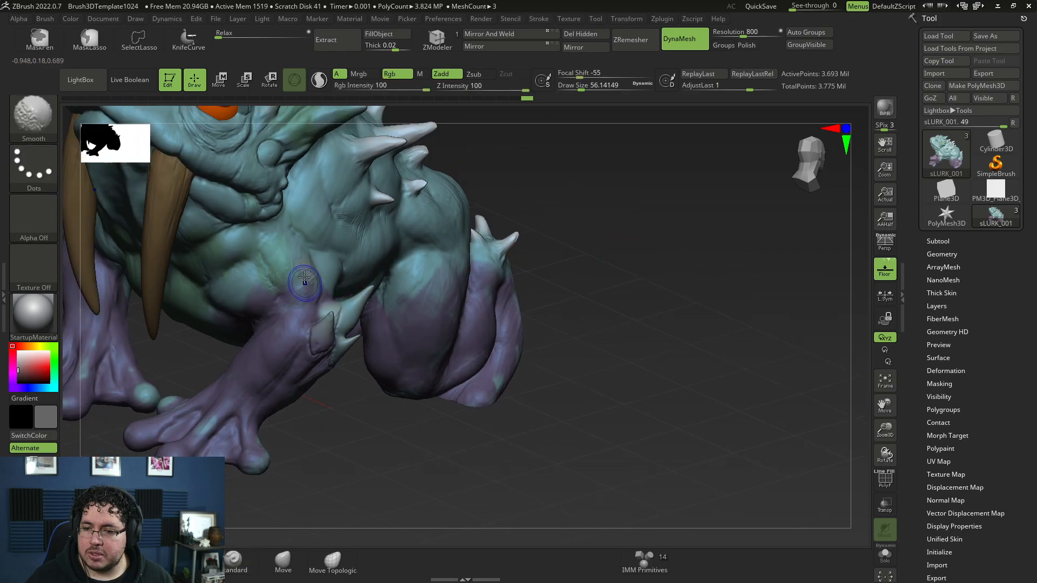
Refine the skin detail on the hind leg and flank, smoothing back the stamped wrinkles beside the small spike.
{"action": "mouse_move", "coordinate": [372, 381]}
{"action": "left_mouse_down", "text": "alt"}
{"action": "mouse_move", "coordinate": [343, 428]}
{"action": "mouse_move", "coordinate": [308, 384]}
{"action": "left_mouse_up", "text": "alt"}
{"action": "mouse_move", "coordinate": [556, 228]}
{"action": "left_mouse_down"}
{"action": "mouse_move", "coordinate": [507, 229]}
{"action": "mouse_move", "coordinate": [464, 294]}
{"action": "left_mouse_up"}
{"action": "mouse_move", "coordinate": [370, 227]}
{"action": "left_mouse_down", "text": "shift"}
{"action": "mouse_move", "coordinate": [412, 240]}
{"action": "mouse_move", "coordinate": [371, 212]}
{"action": "mouse_move", "coordinate": [402, 208]}
{"action": "left_mouse_up", "text": "shift"}
{"action": "mouse_move", "coordinate": [594, 205]}
{"action": "left_mouse_down"}
{"action": "mouse_move", "coordinate": [631, 229]}
{"action": "mouse_move", "coordinate": [610, 217]}
{"action": "left_mouse_up"}
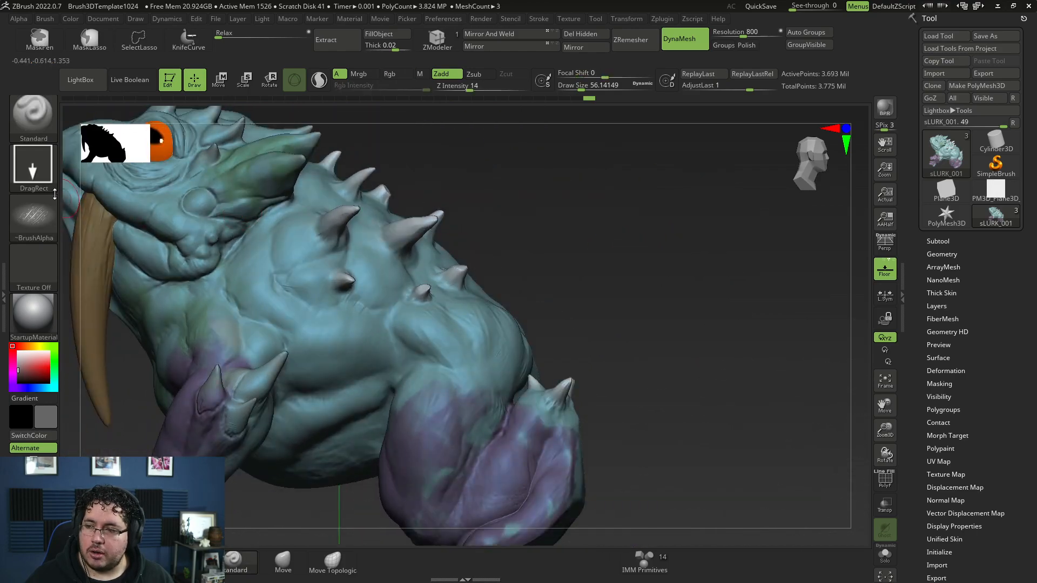
Switch the stroke to Spray, adjust the brush size and spray the wrinkle alpha over the shoulder and front flank.
{"action": "left_click", "coordinate": [33, 167]}
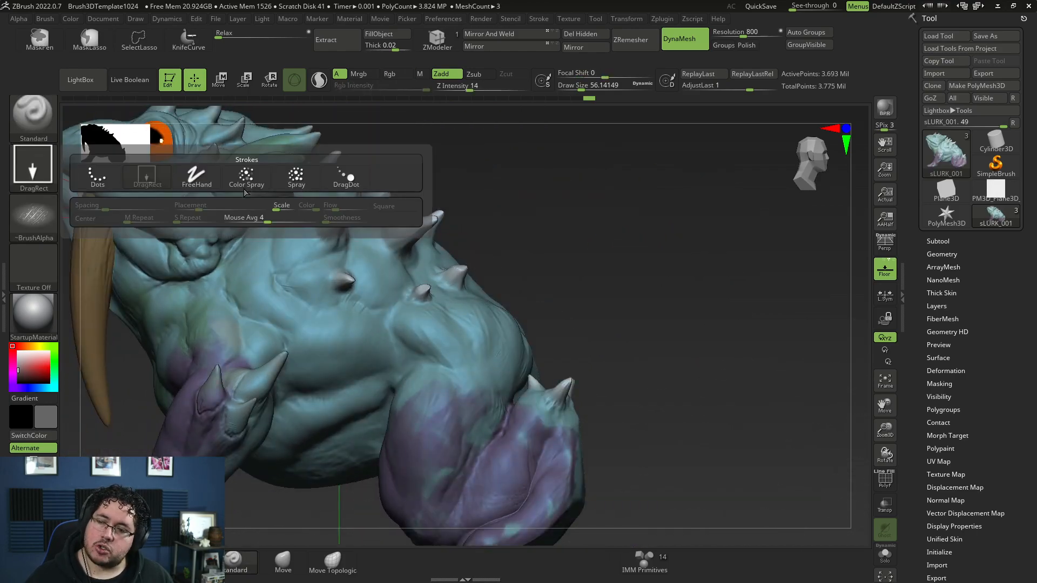
{"action": "left_click", "coordinate": [297, 180]}
{"action": "left_click_drag", "start_coordinate": [531, 233], "coordinate": [532, 256], "text": "alt"}
{"action": "key", "text": "space"}
{"action": "mouse_move", "coordinate": [229, 294]}
{"action": "left_mouse_down"}
{"action": "mouse_move", "coordinate": [239, 294]}
{"action": "mouse_move", "coordinate": [173, 275]}
{"action": "mouse_move", "coordinate": [192, 248]}
{"action": "mouse_move", "coordinate": [208, 250]}
{"action": "mouse_move", "coordinate": [174, 243]}
{"action": "left_mouse_up"}
{"action": "key", "text": "space"}
Set the Draw Size to about 140, then spray wrinkles over the flank and lower side and soften them.
{"action": "key", "text": "space"}
{"action": "left_click_drag", "start_coordinate": [234, 319], "coordinate": [258, 329]}
{"action": "left_click_drag", "start_coordinate": [254, 277], "coordinate": [233, 363]}
{"action": "key", "text": "space"}
{"action": "mouse_move", "coordinate": [324, 376]}
{"action": "left_mouse_down"}
{"action": "mouse_move", "coordinate": [342, 376]}
{"action": "mouse_move", "coordinate": [370, 440]}
{"action": "mouse_move", "coordinate": [416, 424]}
{"action": "mouse_move", "coordinate": [390, 373]}
{"action": "mouse_move", "coordinate": [358, 382]}
{"action": "mouse_move", "coordinate": [362, 426]}
{"action": "mouse_move", "coordinate": [371, 400]}
{"action": "mouse_move", "coordinate": [319, 266]}
{"action": "mouse_move", "coordinate": [193, 225]}
{"action": "mouse_move", "coordinate": [175, 285]}
{"action": "mouse_move", "coordinate": [187, 340]}
{"action": "left_mouse_up"}
{"action": "key", "text": "space"}
{"action": "mouse_move", "coordinate": [357, 411]}
{"action": "left_mouse_down", "text": "shift"}
{"action": "mouse_move", "coordinate": [262, 460]}
{"action": "mouse_move", "coordinate": [264, 412]}
{"action": "mouse_move", "coordinate": [238, 434]}
{"action": "left_mouse_up", "text": "shift"}
{"action": "left_click_drag", "start_coordinate": [812, 222], "coordinate": [696, 238], "text": "alt"}
{"action": "mouse_move", "coordinate": [331, 446]}
{"action": "left_mouse_down", "text": "shift"}
{"action": "mouse_move", "coordinate": [315, 466]}
{"action": "mouse_move", "coordinate": [323, 454]}
{"action": "left_mouse_up", "text": "shift"}
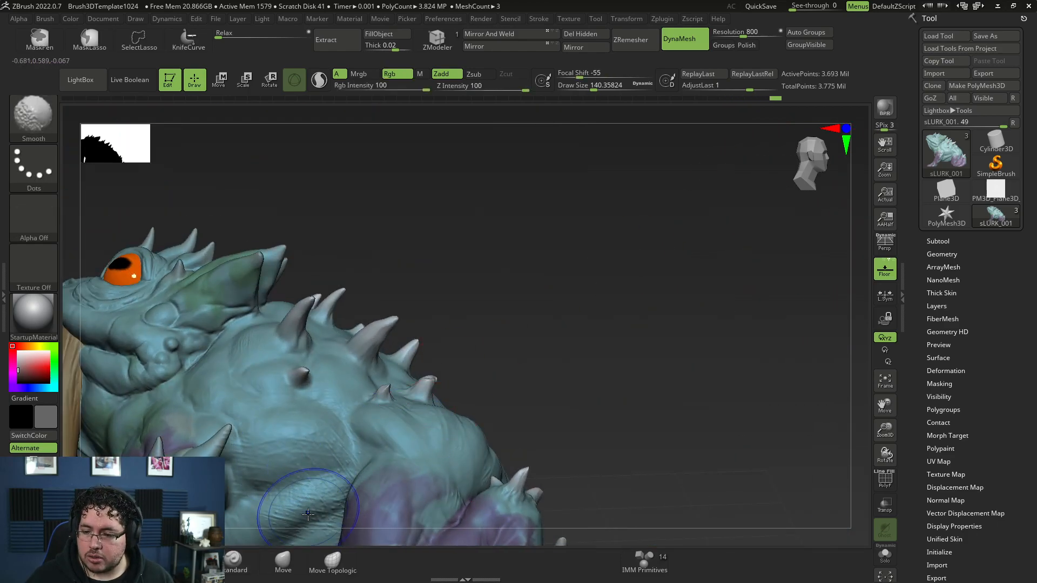
Spray the wrinkle alpha over the creature's belly between the foreleg and hind leg.
{"action": "left_click_drag", "start_coordinate": [480, 384], "coordinate": [523, 243], "text": "alt"}
{"action": "left_click_drag", "start_coordinate": [618, 324], "coordinate": [692, 178]}
{"action": "mouse_move", "coordinate": [316, 377]}
{"action": "left_mouse_down"}
{"action": "mouse_move", "coordinate": [324, 389]}
{"action": "mouse_move", "coordinate": [350, 372]}
{"action": "mouse_move", "coordinate": [324, 459]}
{"action": "mouse_move", "coordinate": [381, 445]}
{"action": "left_mouse_up"}
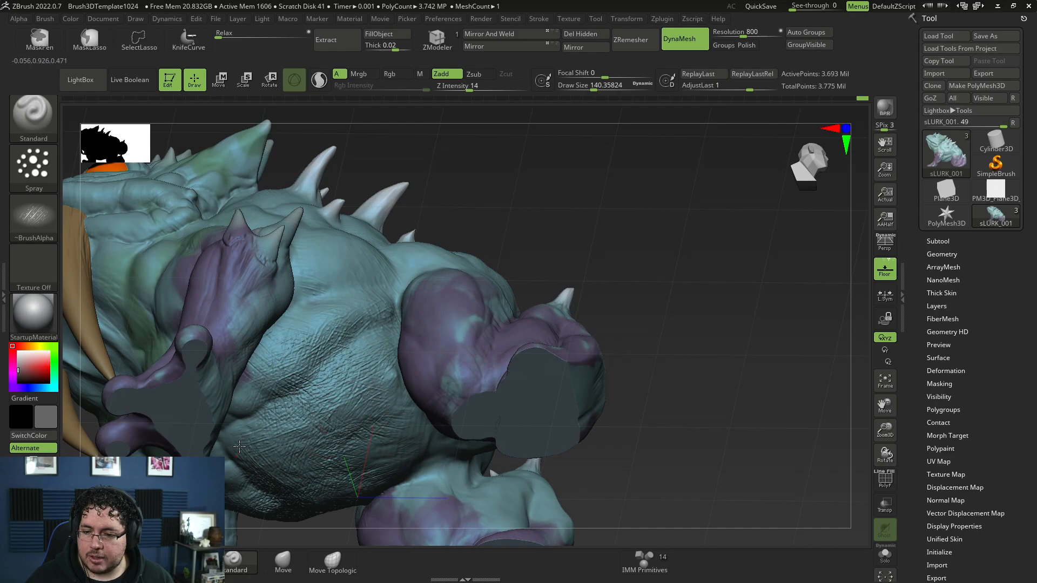
{"action": "key", "text": "ctrl"}
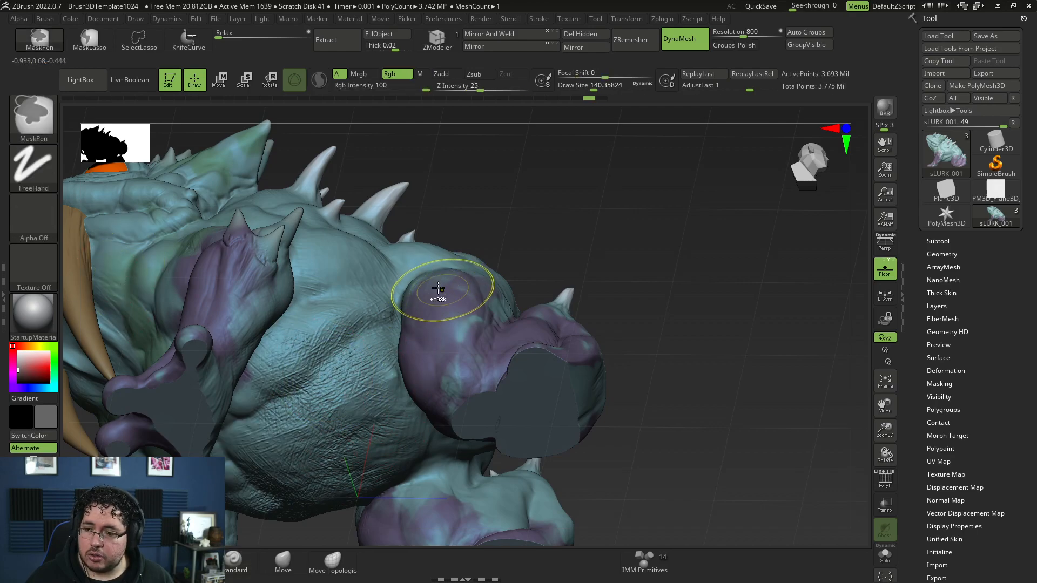
{"action": "mouse_move", "coordinate": [489, 201]}
{"action": "left_mouse_down"}
{"action": "mouse_move", "coordinate": [530, 205]}
{"action": "mouse_move", "coordinate": [88, 244]}
{"action": "left_mouse_up"}
{"action": "left_click_drag", "start_coordinate": [706, 288], "coordinate": [365, 374]}
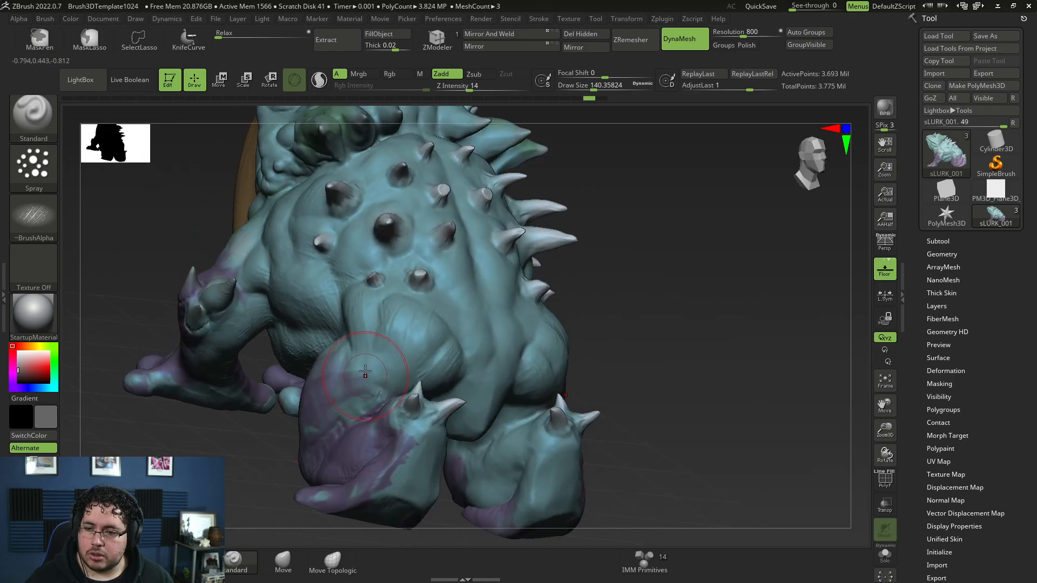
Spray wrinkles over the rear back and hind thigh, softening them where they reach the purple skin.
{"action": "left_click", "coordinate": [34, 227]}
{"action": "left_click_drag", "start_coordinate": [379, 347], "coordinate": [454, 365]}
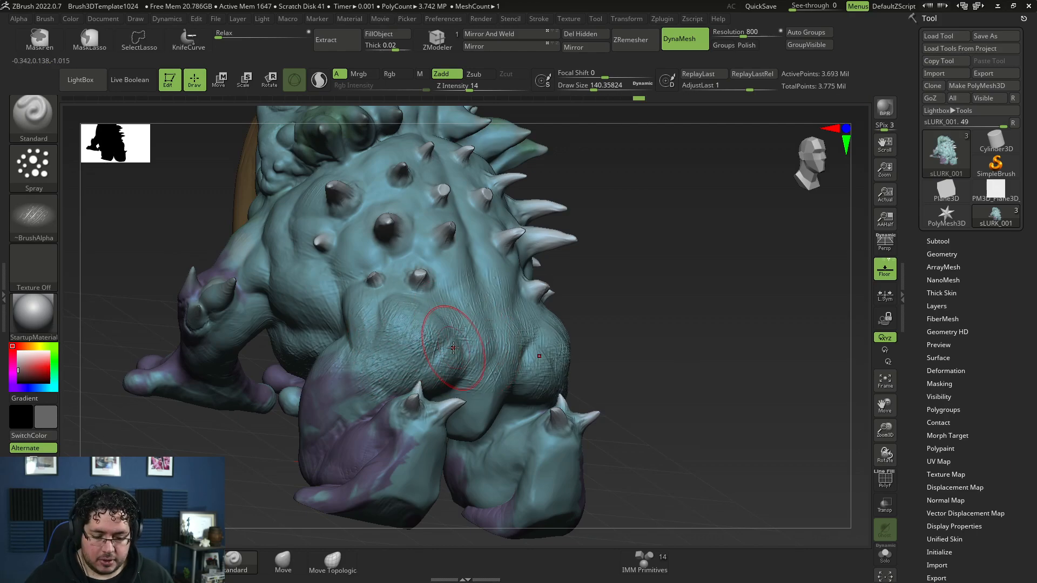
{"action": "mouse_move", "coordinate": [583, 308]}
{"action": "left_mouse_down", "text": "shift"}
{"action": "mouse_move", "coordinate": [472, 289]}
{"action": "mouse_move", "coordinate": [465, 302]}
{"action": "mouse_move", "coordinate": [487, 316]}
{"action": "left_mouse_up", "text": "shift"}
{"action": "left_click_drag", "start_coordinate": [681, 269], "coordinate": [656, 235]}
{"action": "left_click_drag", "start_coordinate": [684, 419], "coordinate": [633, 427]}
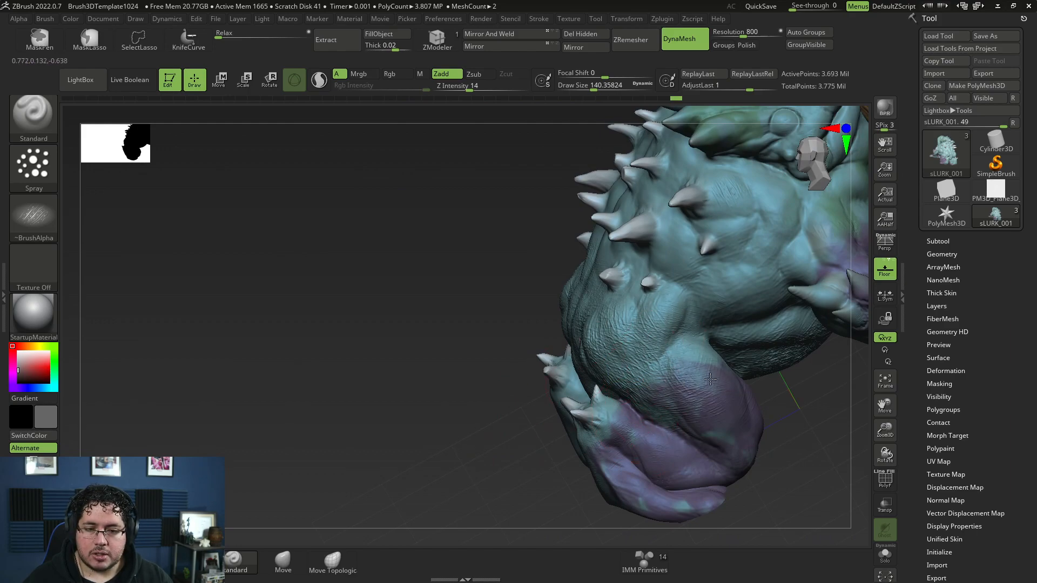
{"action": "left_click_drag", "start_coordinate": [465, 438], "coordinate": [308, 470], "text": "alt"}
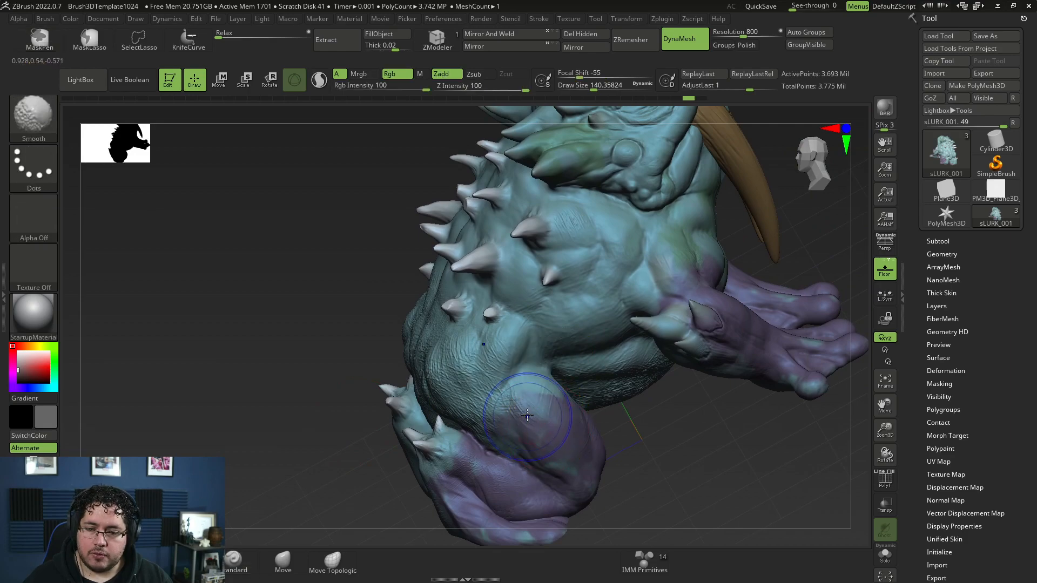
Hide the polypaint on the sLURK_001 subtool and set the colour to white, updating the body's DynaMesh.
{"action": "left_click", "coordinate": [937, 241]}
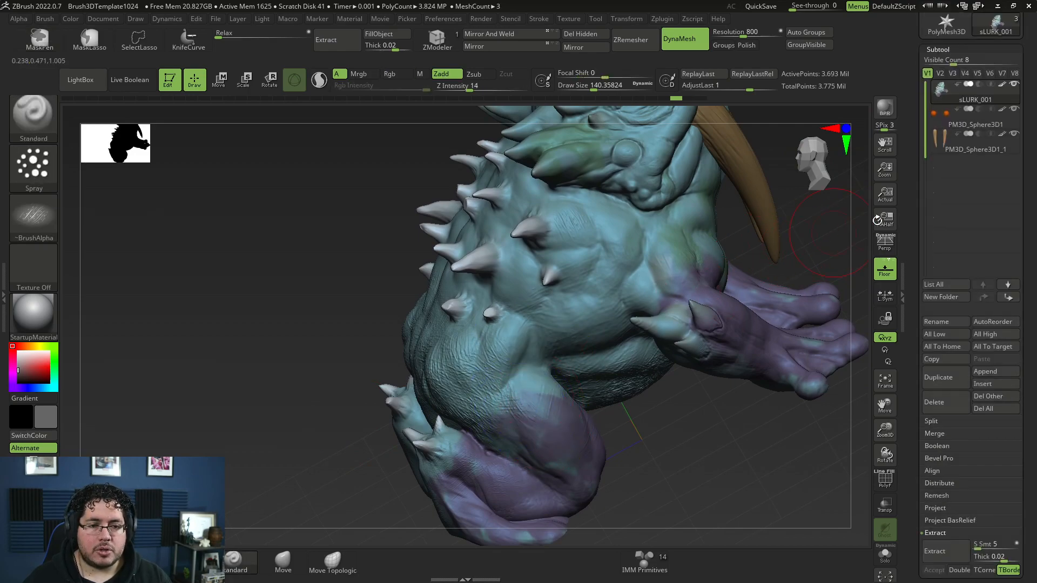
{"action": "left_click", "coordinate": [1001, 85]}
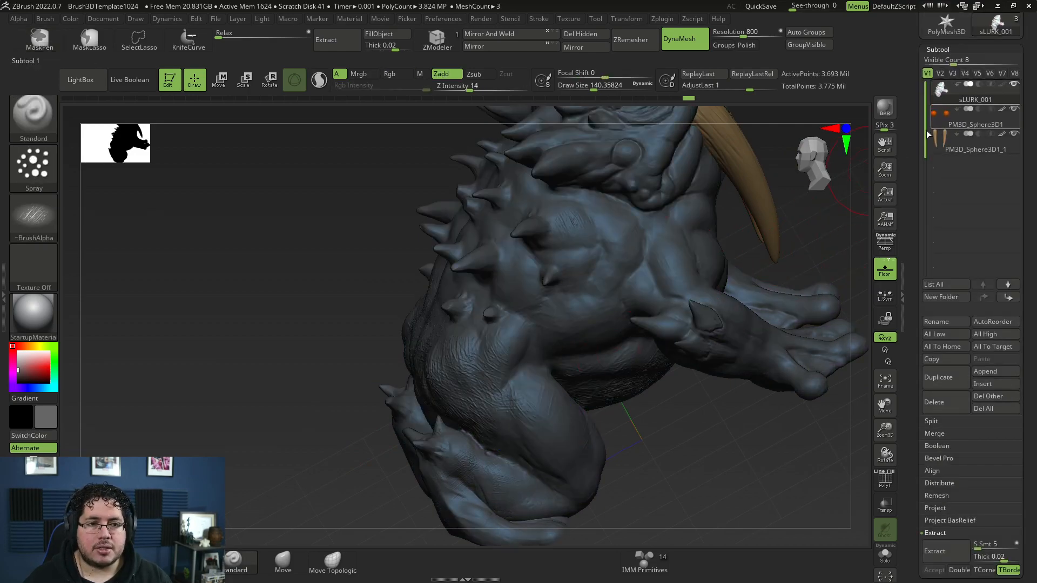
{"action": "key", "text": "ctrl"}
{"action": "mouse_move", "coordinate": [652, 447]}
{"action": "left_mouse_down", "text": "alt"}
{"action": "mouse_move", "coordinate": [657, 426]}
{"action": "mouse_move", "coordinate": [597, 413]}
{"action": "left_mouse_up", "text": "alt"}
{"action": "left_click_drag", "start_coordinate": [17, 370], "coordinate": [18, 352]}
Set the Draw Size to about 119 and the Smooth brush's Z Intensity to 27.
{"action": "mouse_move", "coordinate": [599, 432]}
{"action": "left_mouse_down"}
{"action": "mouse_move", "coordinate": [655, 419]}
{"action": "mouse_move", "coordinate": [644, 452]}
{"action": "mouse_move", "coordinate": [689, 432]}
{"action": "left_mouse_up"}
{"action": "key", "text": "space"}
{"action": "left_click_drag", "start_coordinate": [500, 327], "coordinate": [496, 327]}
{"action": "key", "text": "shift"}
{"action": "left_click_drag", "start_coordinate": [510, 85], "coordinate": [482, 86]}
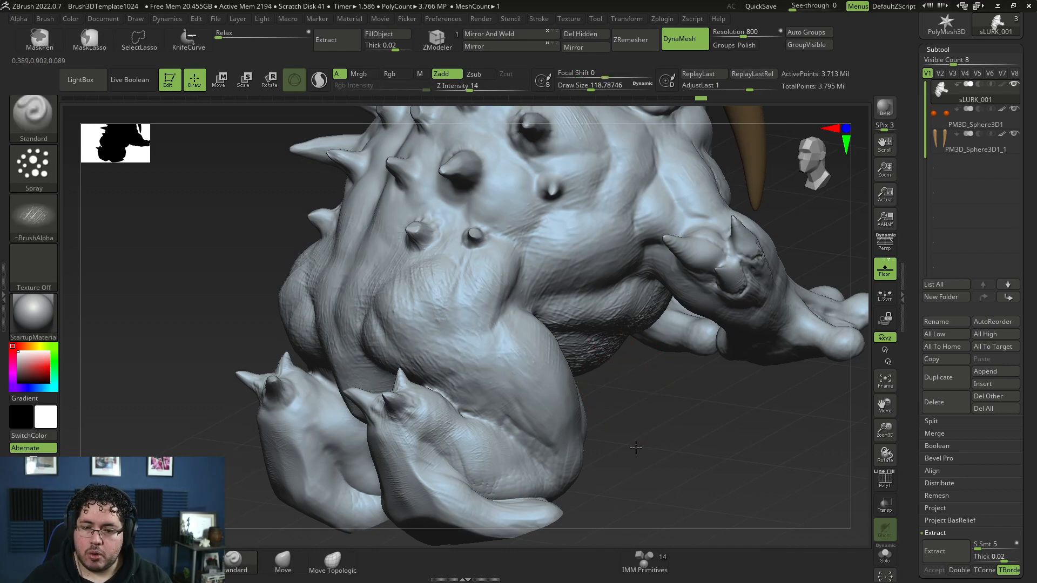
Soften the sprayed wrinkles across the creature's belly with the Smooth brush.
{"action": "left_click_drag", "start_coordinate": [638, 438], "coordinate": [572, 391]}
{"action": "key", "text": "shift"}
{"action": "left_click_drag", "start_coordinate": [702, 490], "coordinate": [644, 406]}
{"action": "left_click_drag", "start_coordinate": [348, 330], "coordinate": [331, 289]}
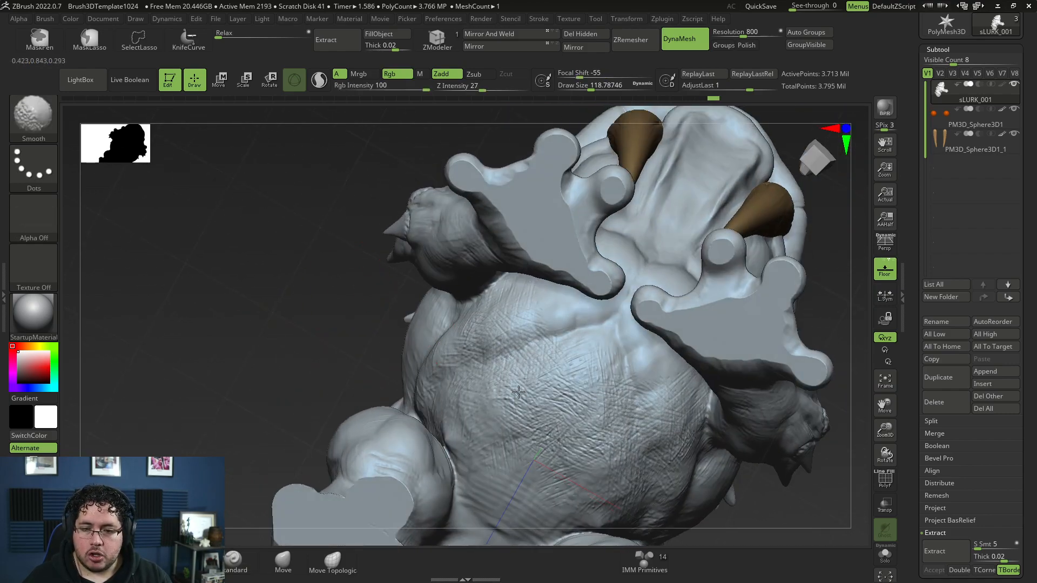
{"action": "mouse_move", "coordinate": [316, 332]}
{"action": "left_mouse_down", "text": "alt"}
{"action": "mouse_move", "coordinate": [319, 278]}
{"action": "mouse_move", "coordinate": [480, 356]}
{"action": "left_mouse_up", "text": "alt"}
{"action": "mouse_move", "coordinate": [580, 380]}
{"action": "left_mouse_down", "text": "alt"}
{"action": "mouse_move", "coordinate": [612, 410]}
{"action": "mouse_move", "coordinate": [502, 416]}
{"action": "left_mouse_up", "text": "alt"}
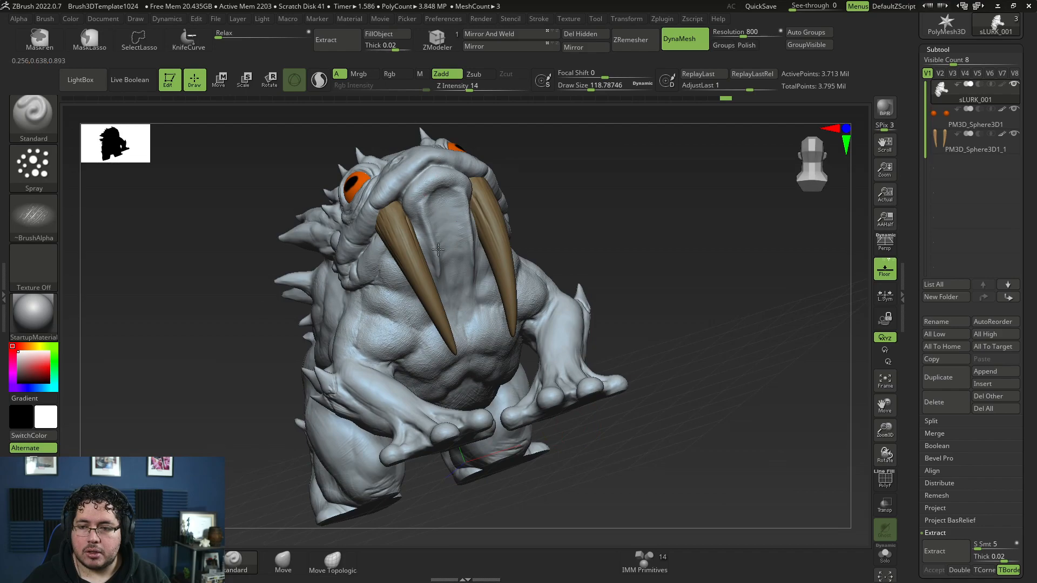
Smooth the skin detail on the chest and throat, then along the sides of the belly.
{"action": "key", "text": "shift"}
{"action": "left_click_drag", "start_coordinate": [513, 317], "coordinate": [524, 311]}
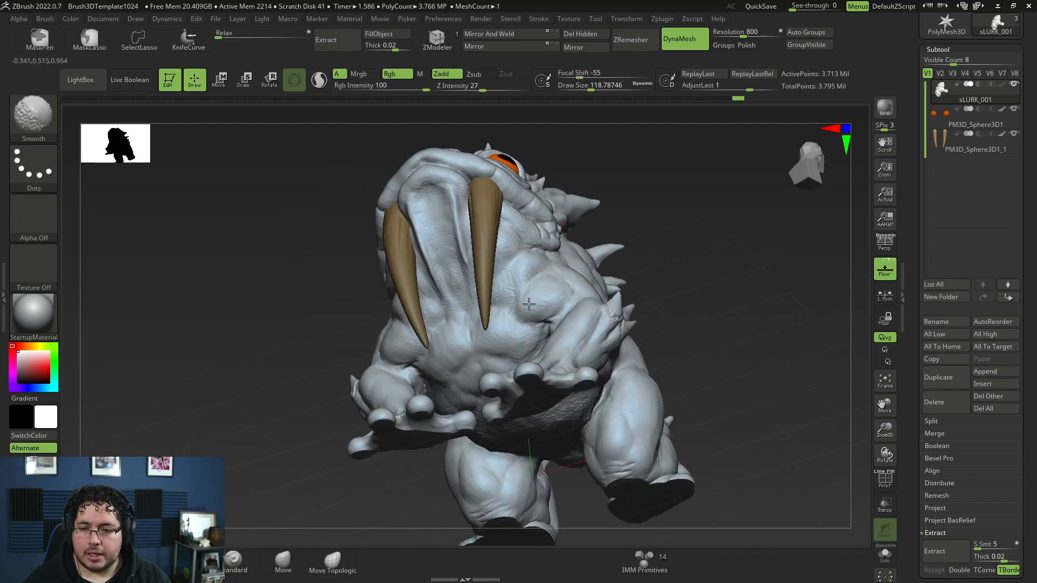
{"action": "left_click_drag", "start_coordinate": [648, 183], "coordinate": [565, 276]}
{"action": "left_click_drag", "start_coordinate": [536, 320], "coordinate": [555, 268], "text": "shift"}
{"action": "mouse_move", "coordinate": [683, 269]}
{"action": "left_mouse_down"}
{"action": "mouse_move", "coordinate": [705, 177]}
{"action": "mouse_move", "coordinate": [620, 254]}
{"action": "left_mouse_up"}
{"action": "key", "text": "shift"}
{"action": "mouse_move", "coordinate": [648, 375]}
{"action": "left_mouse_down"}
{"action": "mouse_move", "coordinate": [673, 354]}
{"action": "mouse_move", "coordinate": [651, 315]}
{"action": "left_mouse_up"}
{"action": "left_click_drag", "start_coordinate": [394, 393], "coordinate": [372, 422], "text": "shift"}
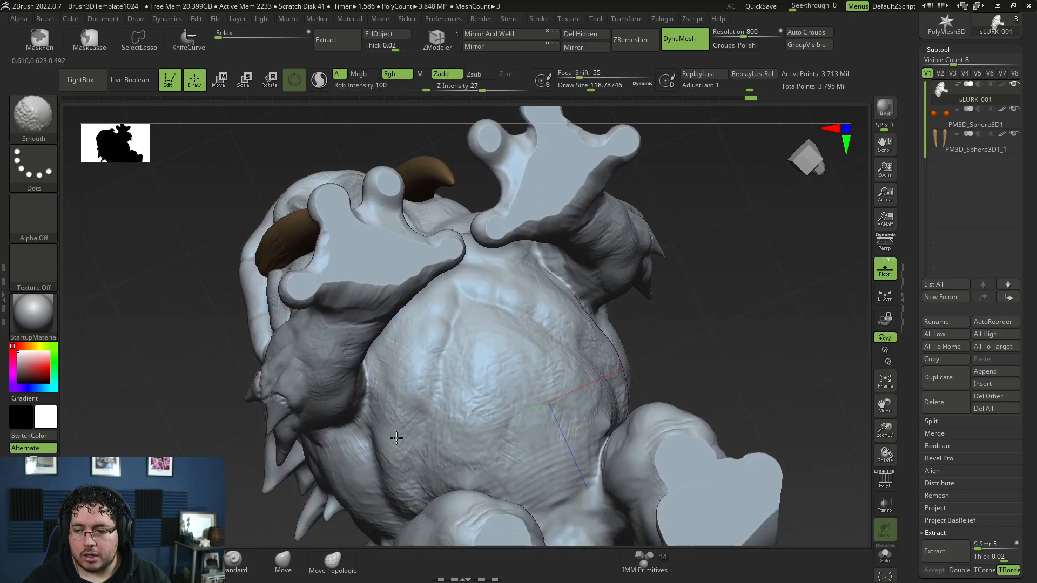
Switch to the DamStandard brush at a Draw Size of about 43 and carve a crease under the upper belly bulge.
{"action": "key", "text": "b"}
{"action": "key", "text": "d"}
{"action": "key", "text": "s"}
{"action": "key", "text": "space"}
{"action": "key", "text": "space"}
{"action": "mouse_move", "coordinate": [409, 350]}
{"action": "left_mouse_down"}
{"action": "mouse_move", "coordinate": [430, 359]}
{"action": "mouse_move", "coordinate": [451, 336]}
{"action": "left_mouse_up"}
{"action": "key", "text": "space"}
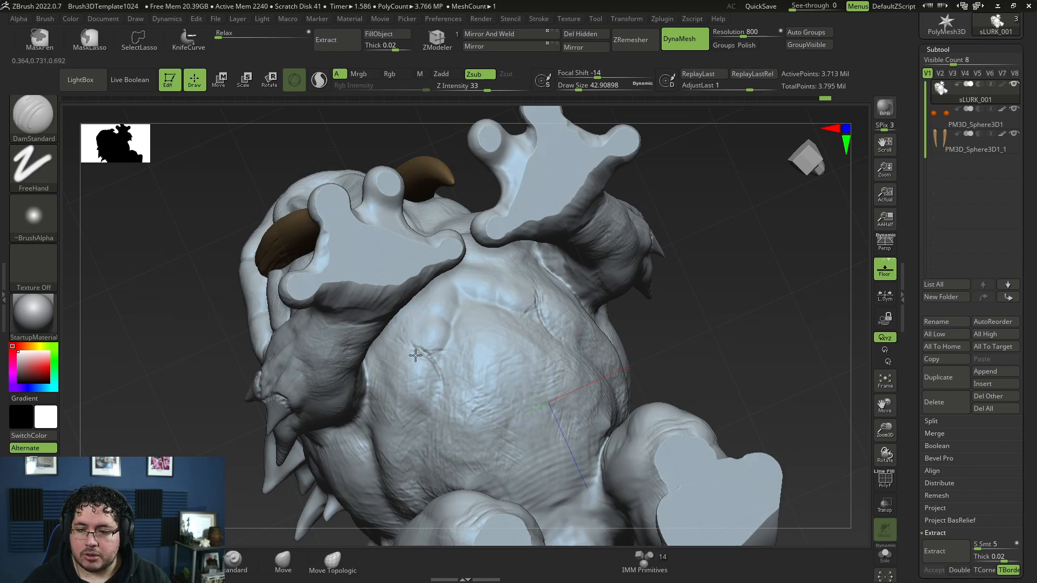
Carve creases around the bulges of the upper belly and down its sides with the DamStandard brush.
{"action": "left_click_drag", "start_coordinate": [433, 309], "coordinate": [454, 338]}
{"action": "key", "text": "ctrl+z"}
{"action": "left_click_drag", "start_coordinate": [453, 279], "coordinate": [459, 312]}
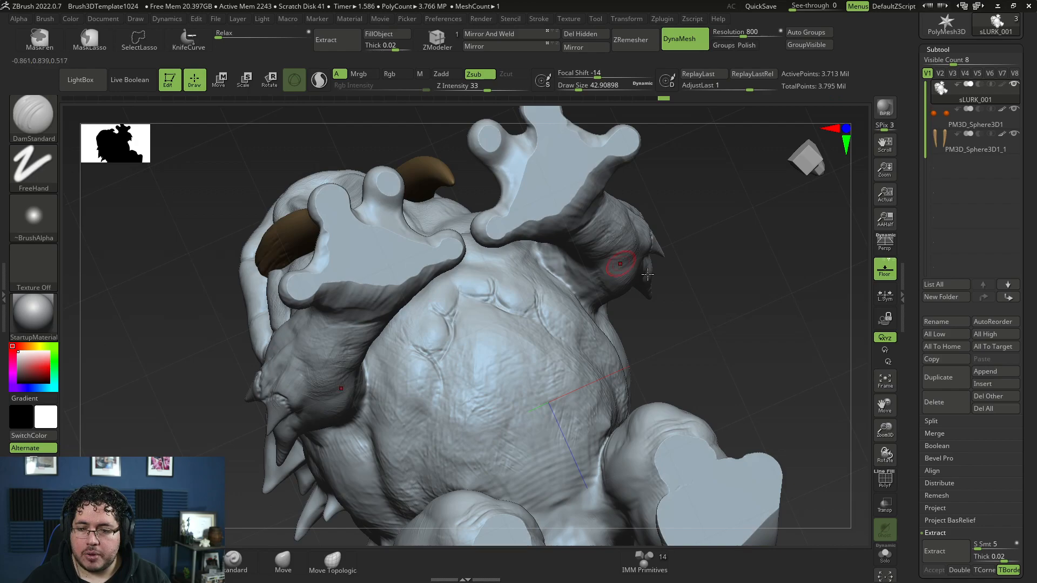
{"action": "left_click_drag", "start_coordinate": [639, 271], "coordinate": [528, 289]}
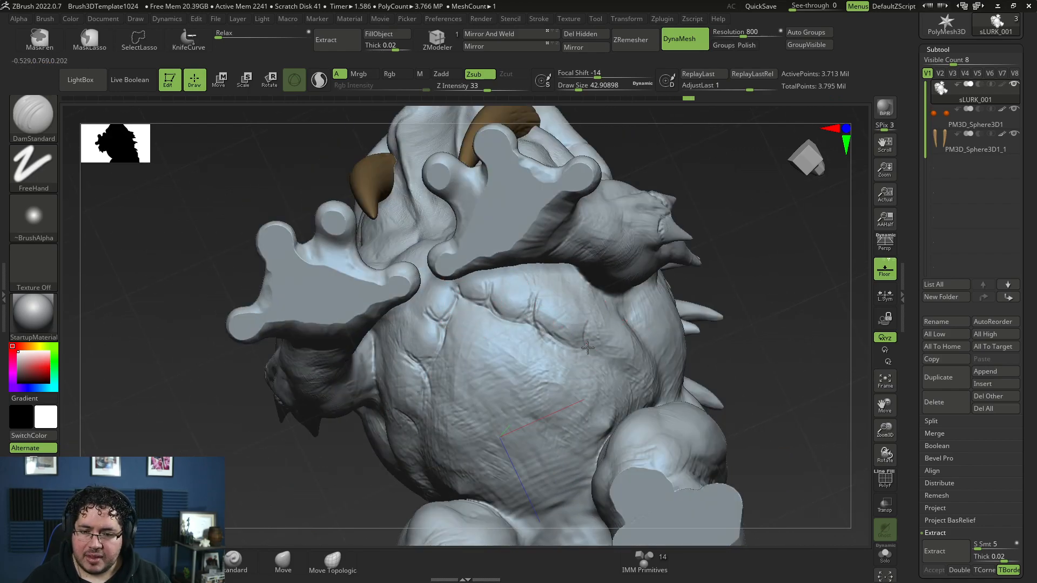
{"action": "left_click_drag", "start_coordinate": [739, 286], "coordinate": [713, 273]}
{"action": "mouse_move", "coordinate": [381, 470]}
{"action": "left_mouse_down"}
{"action": "mouse_move", "coordinate": [381, 481]}
{"action": "mouse_move", "coordinate": [460, 375]}
{"action": "left_mouse_up"}
Switch to the ClayBuildup brush, raise the Draw Size to about 81, and build up the belly's center beneath the upper bulges.
{"action": "key", "text": "b"}
{"action": "key", "text": "c"}
{"action": "key", "text": "b"}
{"action": "key", "text": "space"}
{"action": "left_click_drag", "start_coordinate": [504, 341], "coordinate": [513, 341]}
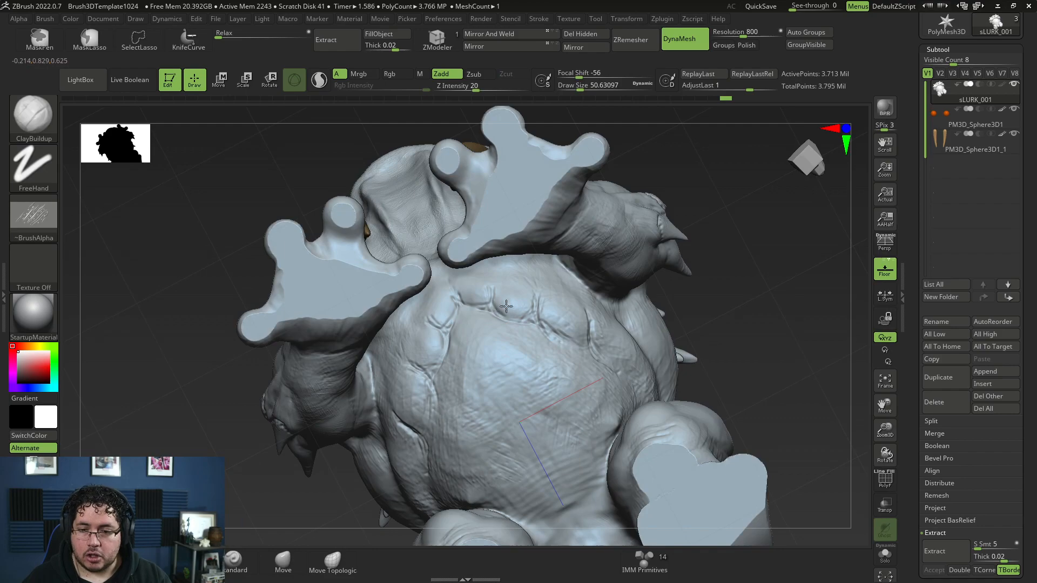
{"action": "key", "text": "space"}
{"action": "right_click_drag", "start_coordinate": [508, 324], "coordinate": [475, 341]}
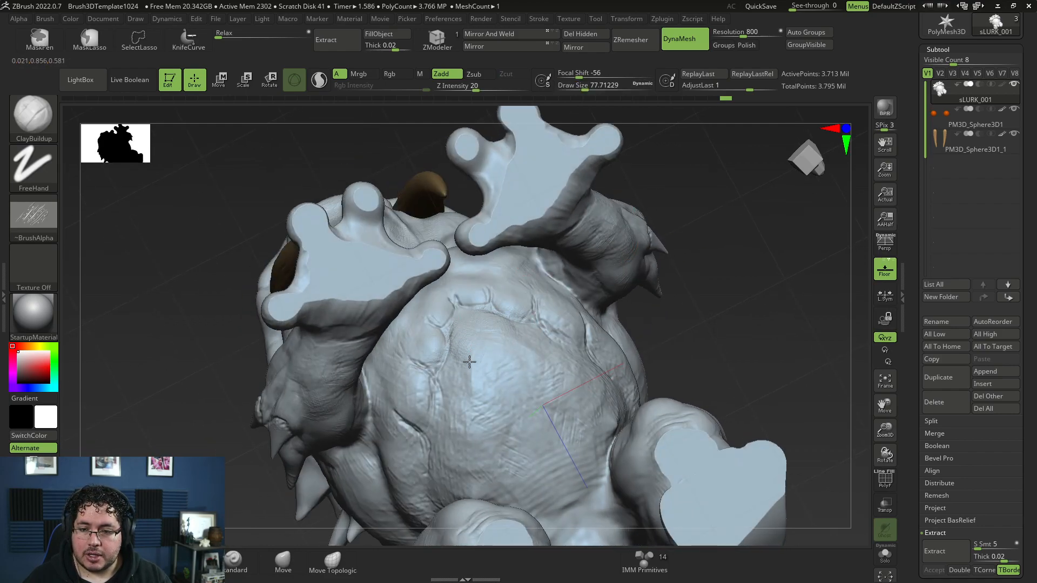
{"action": "key", "text": "space"}
Switch to DamStandard at a Draw Size of about 62 and carve branching creases across the middle of the belly.
{"action": "key", "text": "space"}
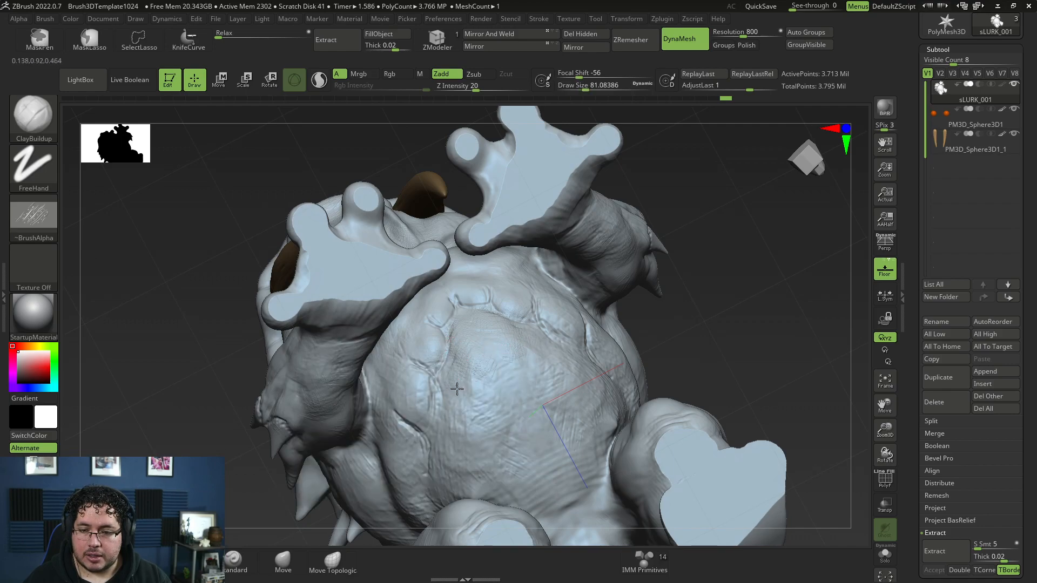
{"action": "mouse_move", "coordinate": [516, 436]}
{"action": "left_mouse_down"}
{"action": "mouse_move", "coordinate": [500, 380]}
{"action": "mouse_move", "coordinate": [521, 365]}
{"action": "left_mouse_up"}
{"action": "key", "text": "b"}
{"action": "key", "text": "d"}
{"action": "key", "text": "s"}
{"action": "key", "text": "space"}
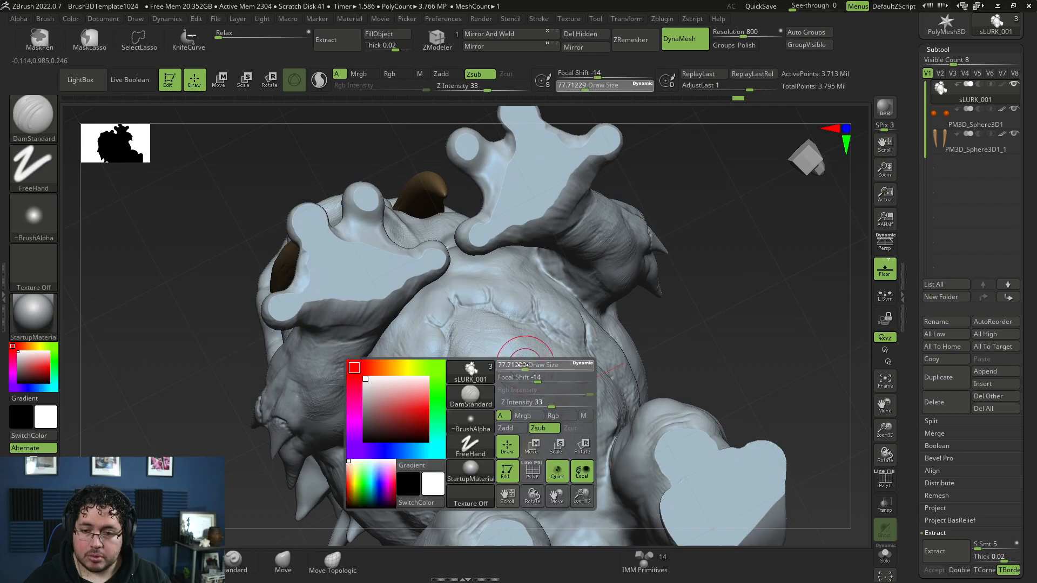
{"action": "left_click_drag", "start_coordinate": [626, 301], "coordinate": [595, 312]}
{"action": "mouse_move", "coordinate": [471, 322]}
{"action": "left_mouse_down"}
{"action": "mouse_move", "coordinate": [518, 404]}
{"action": "mouse_move", "coordinate": [463, 410]}
{"action": "left_mouse_up"}
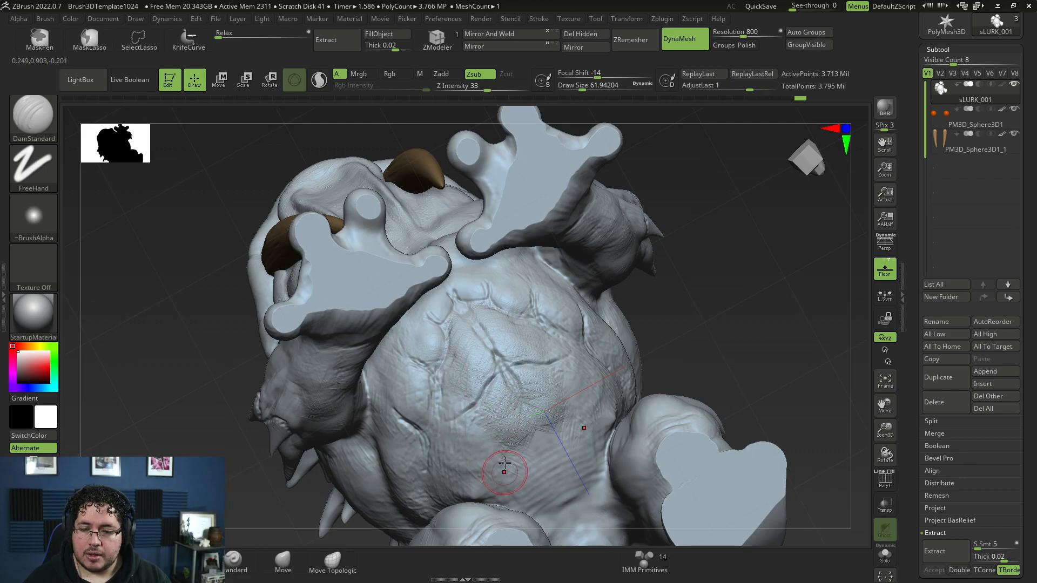
{"action": "left_click_drag", "start_coordinate": [720, 317], "coordinate": [674, 290]}
Switch to ClayBuildup at a Draw Size of about 74 and build up the skin folds between the belly creases.
{"action": "key", "text": "b"}
{"action": "key", "text": "c"}
{"action": "key", "text": "b"}
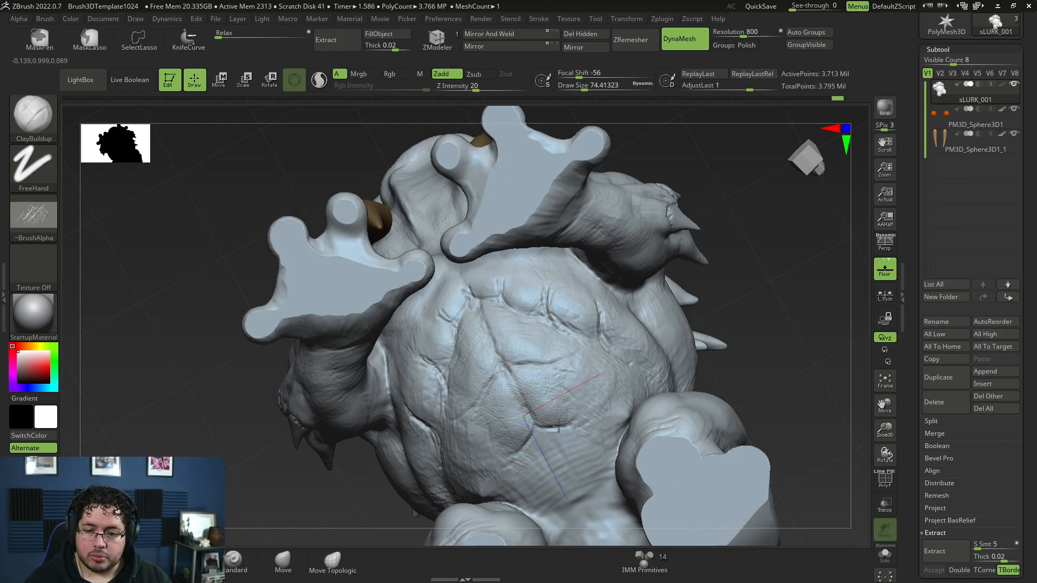
{"action": "left_click_drag", "start_coordinate": [769, 311], "coordinate": [724, 307]}
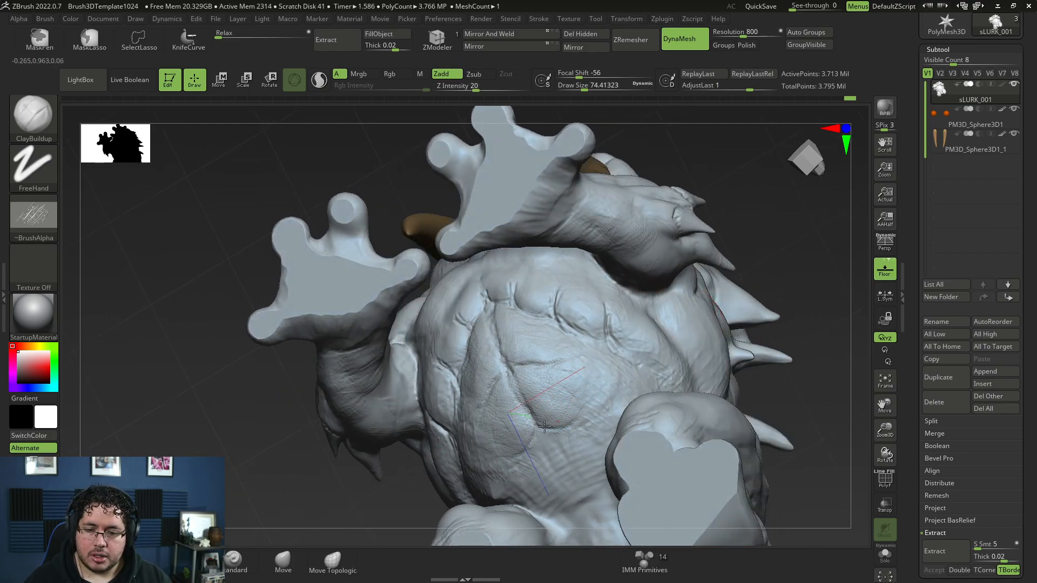
{"action": "left_click_drag", "start_coordinate": [796, 299], "coordinate": [667, 327]}
{"action": "left_click_drag", "start_coordinate": [556, 370], "coordinate": [541, 380], "text": "shift"}
Soften the built-up folds in the middle of the belly with the Smooth brush.
{"action": "left_click_drag", "start_coordinate": [756, 324], "coordinate": [789, 248]}
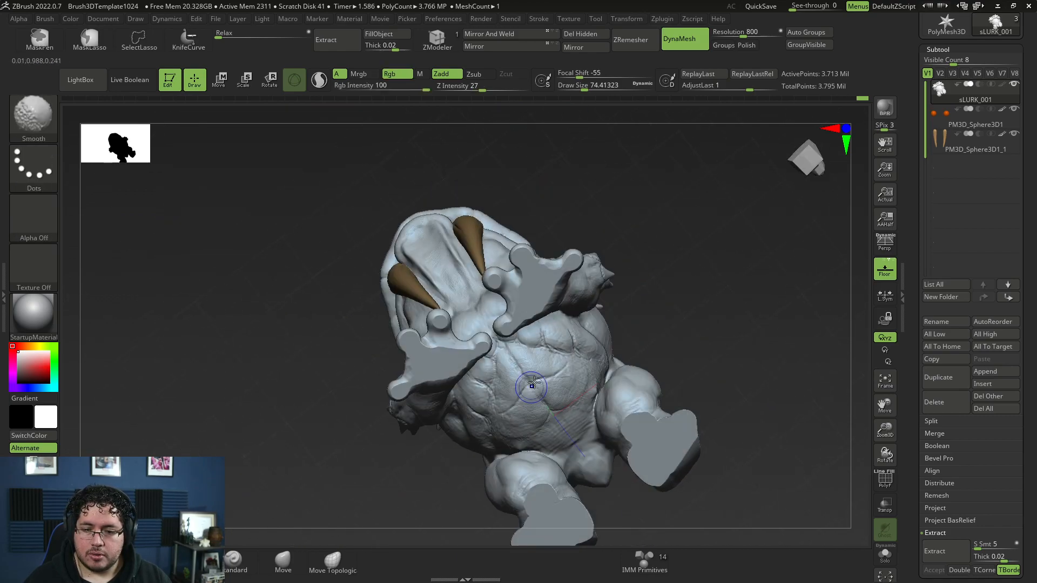
{"action": "left_click_drag", "start_coordinate": [530, 387], "coordinate": [517, 403], "text": "shift"}
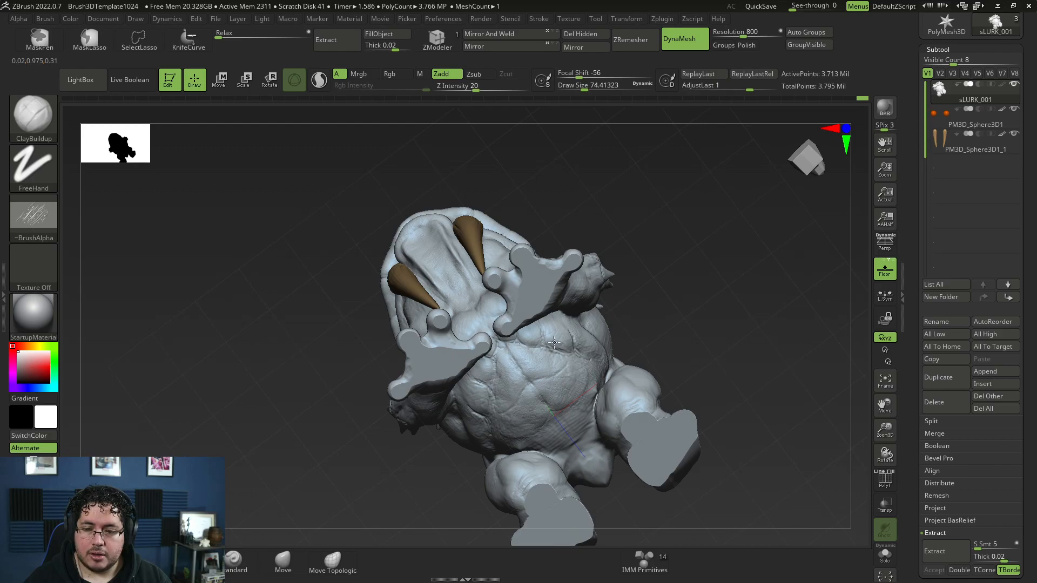
{"action": "left_click_drag", "start_coordinate": [697, 330], "coordinate": [563, 349]}
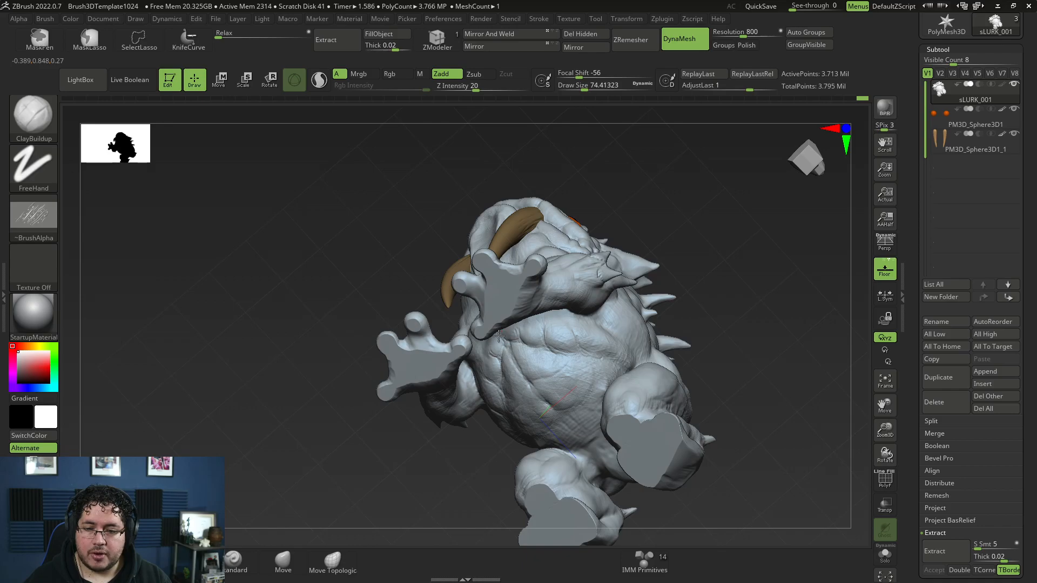
{"action": "mouse_move", "coordinate": [705, 299]}
{"action": "left_mouse_down"}
{"action": "mouse_move", "coordinate": [695, 297]}
{"action": "mouse_move", "coordinate": [734, 317]}
{"action": "mouse_move", "coordinate": [780, 289]}
{"action": "mouse_move", "coordinate": [822, 304]}
{"action": "mouse_move", "coordinate": [777, 306]}
{"action": "mouse_move", "coordinate": [745, 393]}
{"action": "mouse_move", "coordinate": [752, 278]}
{"action": "mouse_move", "coordinate": [741, 307]}
{"action": "mouse_move", "coordinate": [739, 296]}
{"action": "left_mouse_up"}
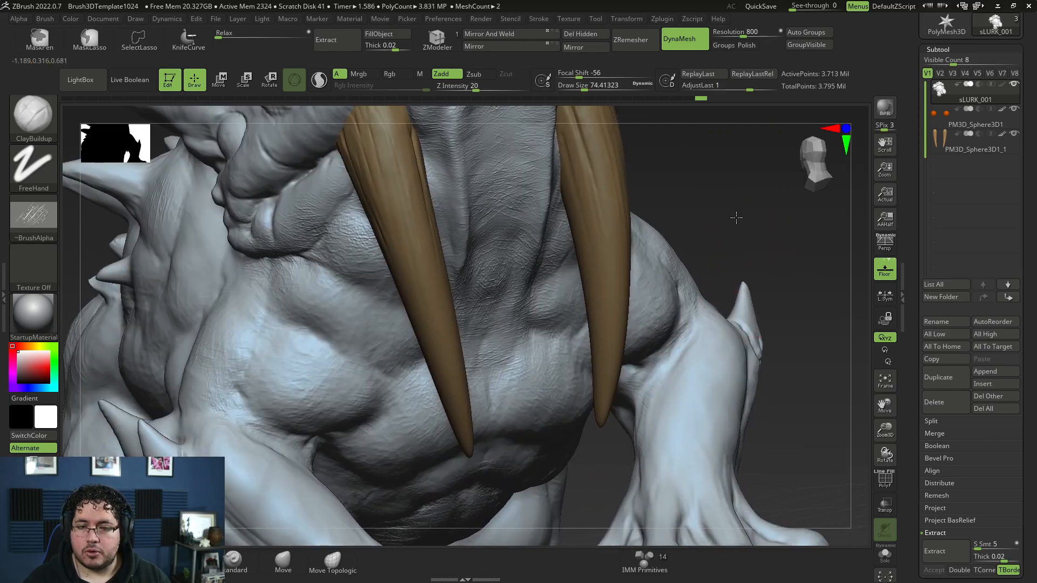
Switch to DamStandard at a Draw Size of about 19 and carve fine wrinkles into the upper lip above the tusk.
{"action": "left_click_drag", "start_coordinate": [733, 213], "coordinate": [737, 389], "text": "alt"}
{"action": "key", "text": "b"}
{"action": "key", "text": "d"}
{"action": "key", "text": "s"}
{"action": "key", "text": "space"}
{"action": "key", "text": "space"}
{"action": "left_click_drag", "start_coordinate": [391, 271], "coordinate": [391, 279]}
{"action": "left_click_drag", "start_coordinate": [379, 255], "coordinate": [413, 286]}
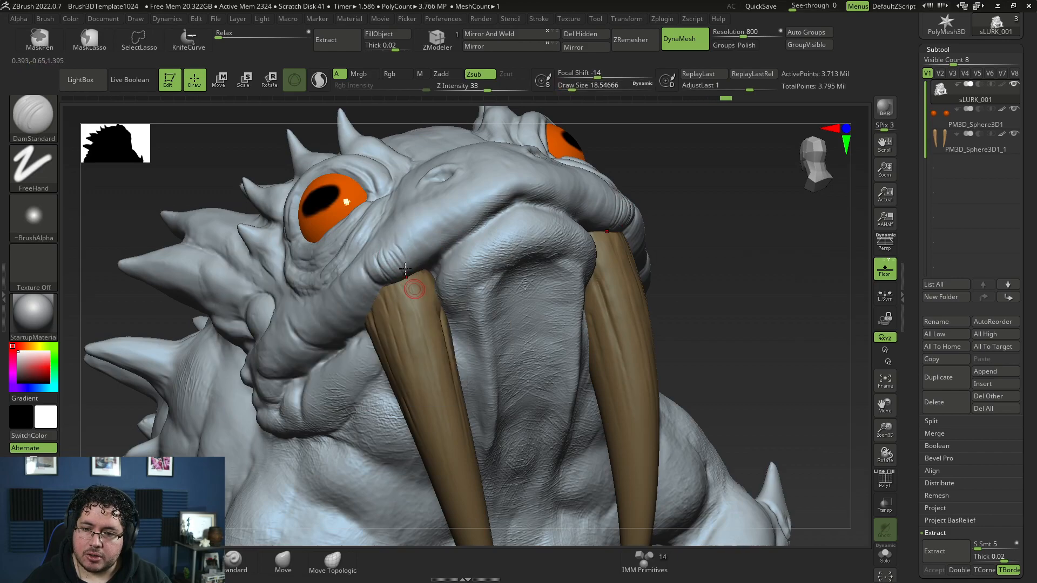
{"action": "left_click_drag", "start_coordinate": [391, 246], "coordinate": [409, 269]}
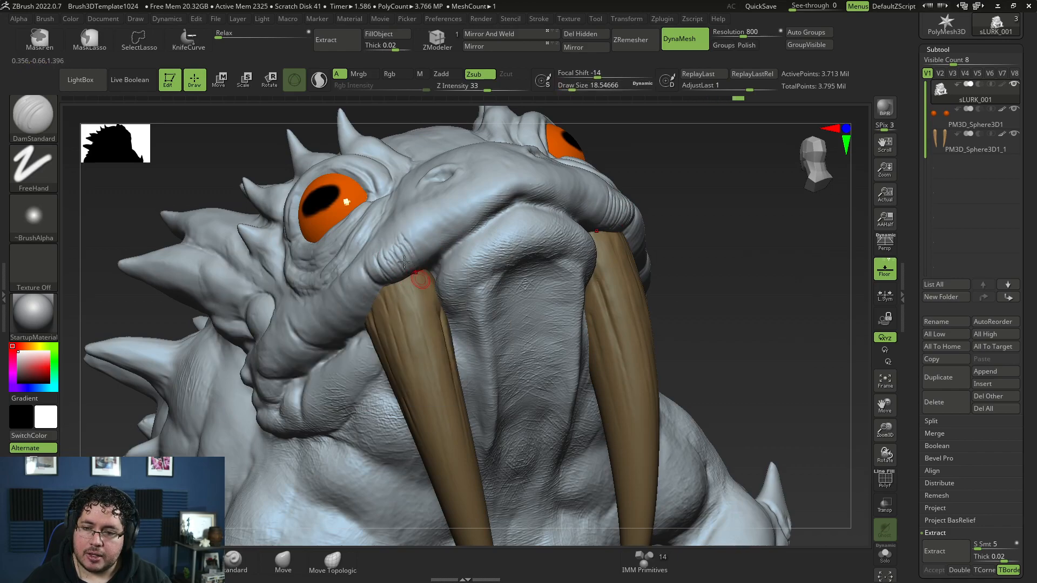
Carve fine vertical wrinkles along the upper lip toward the snout and across the lower lip's rim.
{"action": "mouse_move", "coordinate": [423, 220]}
{"action": "left_mouse_down"}
{"action": "mouse_move", "coordinate": [431, 262]}
{"action": "mouse_move", "coordinate": [455, 265]}
{"action": "mouse_move", "coordinate": [454, 252]}
{"action": "mouse_move", "coordinate": [473, 287]}
{"action": "left_mouse_up"}
{"action": "left_click_drag", "start_coordinate": [463, 247], "coordinate": [473, 273]}
{"action": "right_click_drag", "start_coordinate": [511, 249], "coordinate": [527, 217]}
{"action": "left_click_drag", "start_coordinate": [478, 247], "coordinate": [496, 273]}
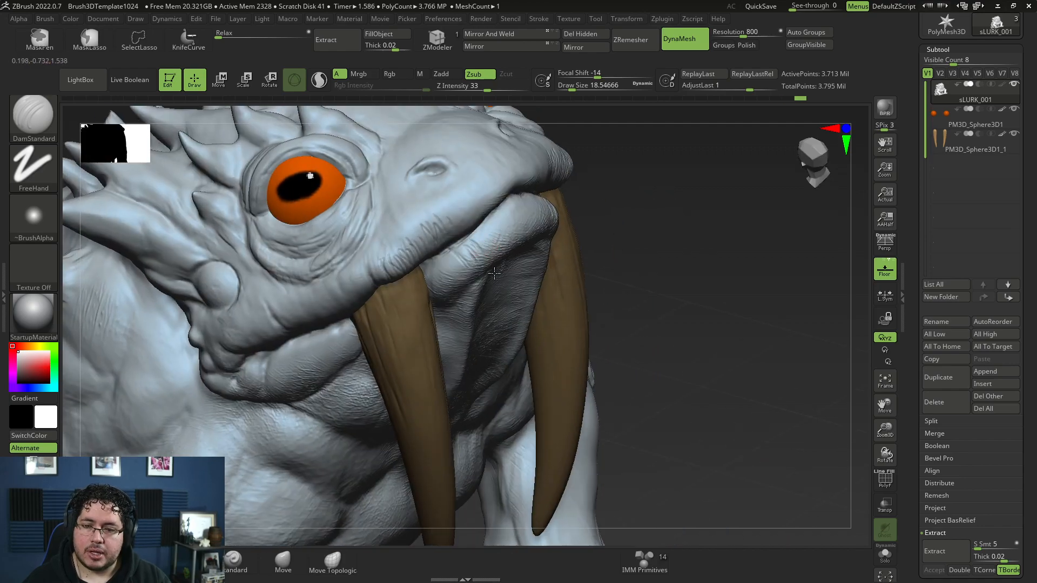
{"action": "mouse_move", "coordinate": [485, 227]}
{"action": "left_mouse_down"}
{"action": "mouse_move", "coordinate": [517, 261]}
{"action": "mouse_move", "coordinate": [504, 236]}
{"action": "mouse_move", "coordinate": [530, 252]}
{"action": "left_mouse_up"}
{"action": "mouse_move", "coordinate": [652, 208]}
{"action": "left_mouse_down"}
{"action": "mouse_move", "coordinate": [474, 231]}
{"action": "mouse_move", "coordinate": [483, 267]}
{"action": "left_mouse_up"}
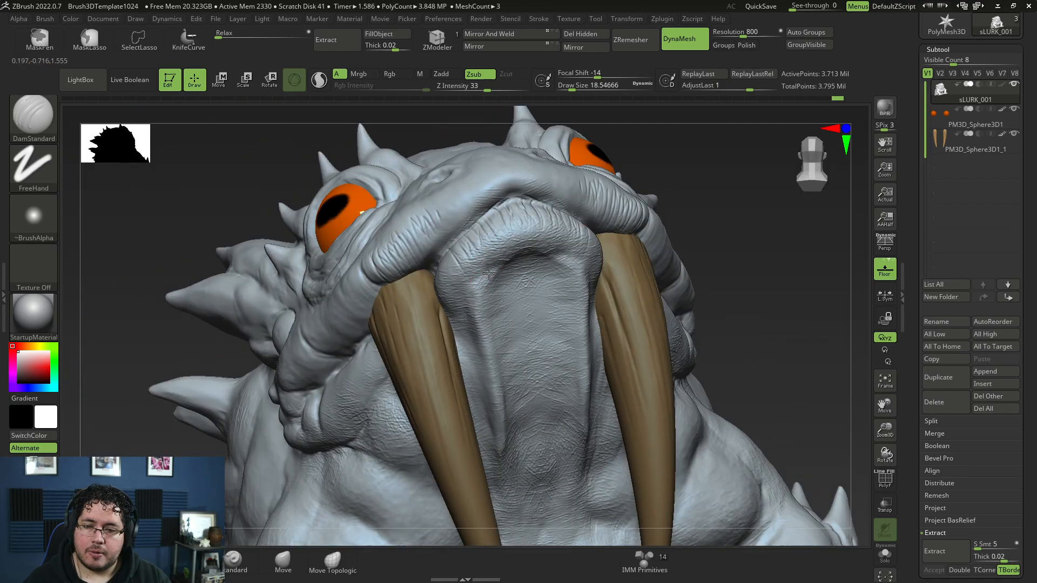
Add more short creases to the lower lip beside the tusk and to the upper lip's edge.
{"action": "left_click_drag", "start_coordinate": [701, 149], "coordinate": [778, 154]}
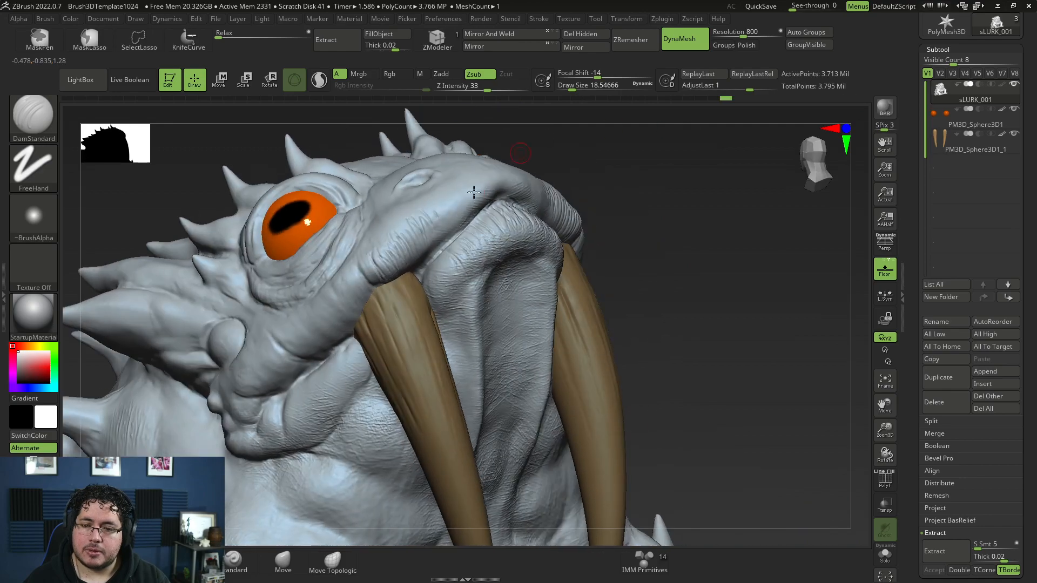
{"action": "mouse_move", "coordinate": [440, 265]}
{"action": "left_mouse_down"}
{"action": "mouse_move", "coordinate": [453, 308]}
{"action": "mouse_move", "coordinate": [439, 215]}
{"action": "left_mouse_up"}
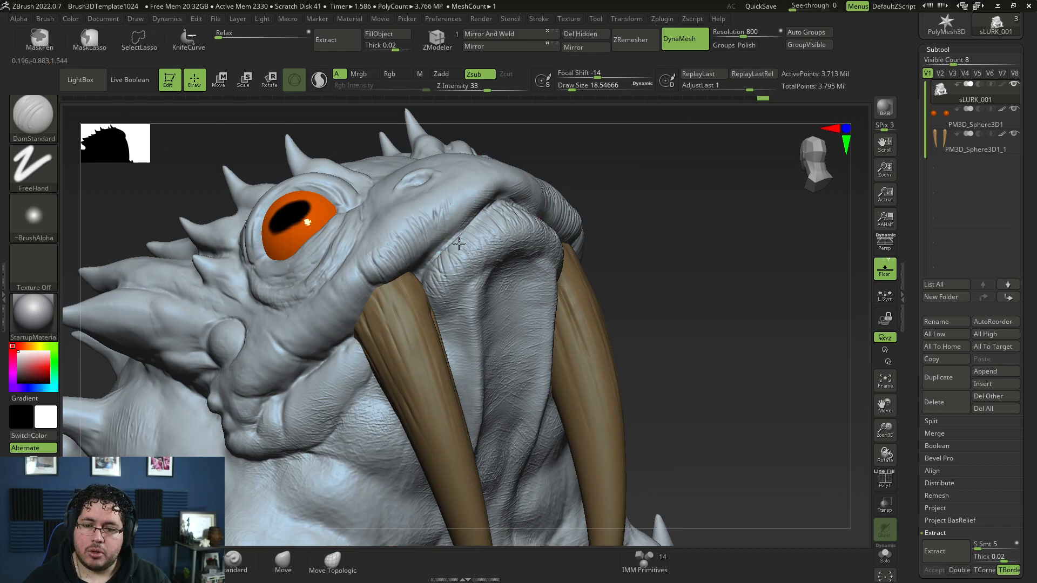
{"action": "left_click_drag", "start_coordinate": [582, 143], "coordinate": [519, 133]}
{"action": "mouse_move", "coordinate": [463, 243]}
{"action": "left_mouse_down"}
{"action": "mouse_move", "coordinate": [442, 237]}
{"action": "mouse_move", "coordinate": [473, 222]}
{"action": "left_mouse_up"}
{"action": "left_click_drag", "start_coordinate": [435, 251], "coordinate": [465, 213]}
Raise the Draw Size to about 34, carve broader creases into the upper lip below the nostrils, and smooth the area lightly.
{"action": "key", "text": "space"}
{"action": "left_click_drag", "start_coordinate": [398, 286], "coordinate": [405, 286]}
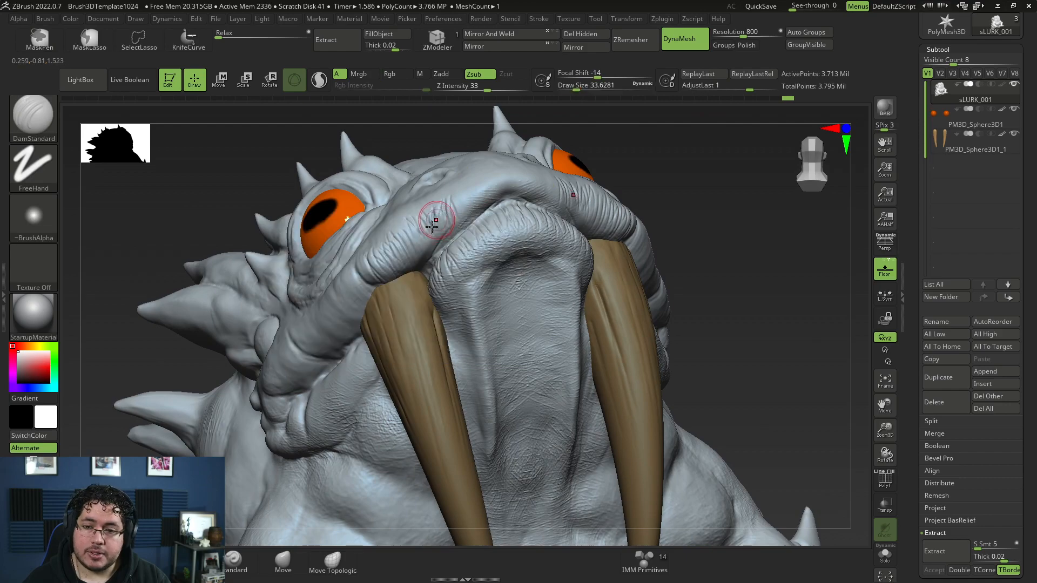
{"action": "mouse_move", "coordinate": [452, 208]}
{"action": "left_mouse_down"}
{"action": "mouse_move", "coordinate": [464, 183]}
{"action": "mouse_move", "coordinate": [478, 222]}
{"action": "mouse_move", "coordinate": [501, 199]}
{"action": "left_mouse_up"}
{"action": "mouse_move", "coordinate": [701, 149]}
{"action": "left_mouse_down", "text": "alt"}
{"action": "mouse_move", "coordinate": [705, 137]}
{"action": "mouse_move", "coordinate": [659, 200]}
{"action": "mouse_move", "coordinate": [695, 238]}
{"action": "mouse_move", "coordinate": [686, 201]}
{"action": "mouse_move", "coordinate": [625, 154]}
{"action": "left_mouse_up", "text": "alt"}
{"action": "left_click_drag", "start_coordinate": [473, 211], "coordinate": [486, 214], "text": "shift"}
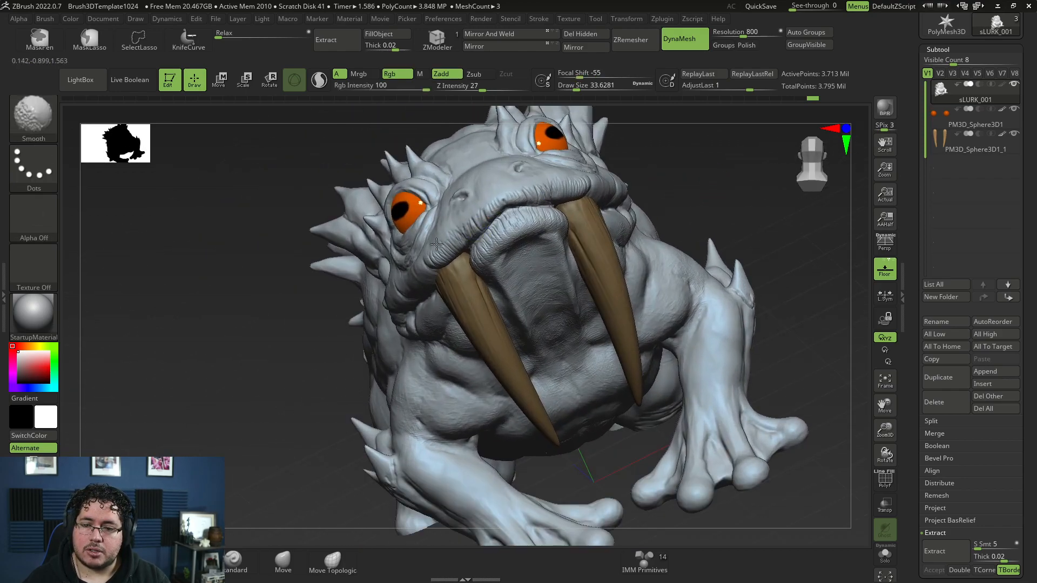
Switch to ClayBuildup at a Draw Size of about 48 and build up the upper lip above the tusk.
{"action": "key", "text": "b"}
{"action": "key", "text": "c"}
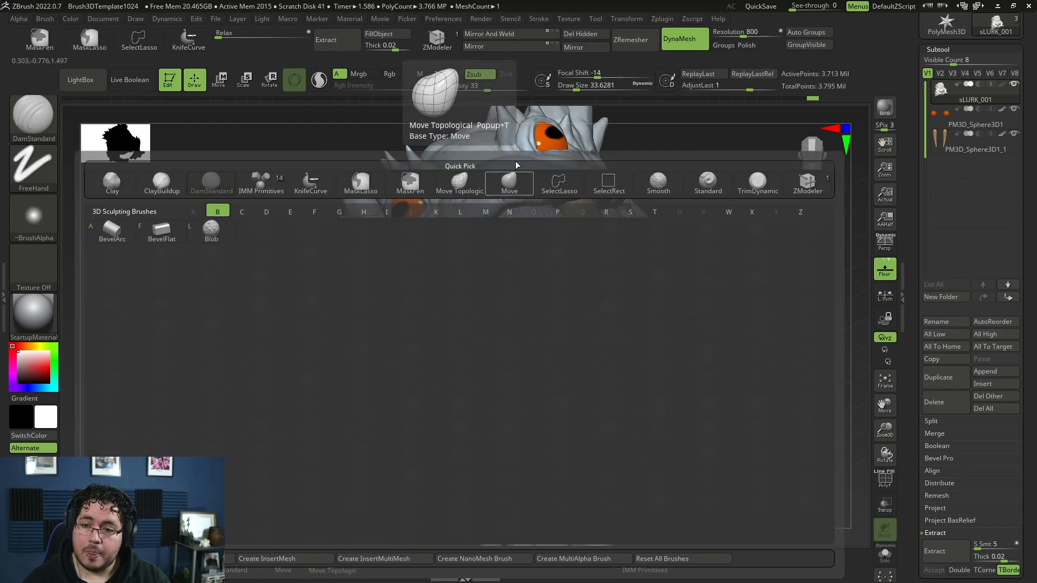
{"action": "key", "text": "b"}
{"action": "key", "text": "space"}
{"action": "left_click_drag", "start_coordinate": [438, 243], "coordinate": [451, 233]}
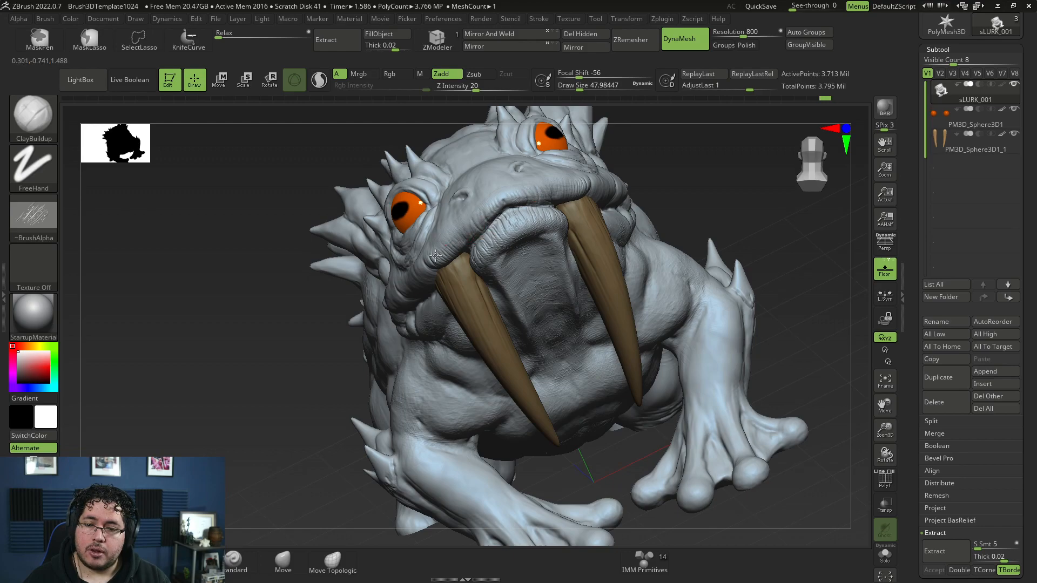
{"action": "mouse_move", "coordinate": [648, 162]}
{"action": "left_mouse_down"}
{"action": "mouse_move", "coordinate": [713, 167]}
{"action": "mouse_move", "coordinate": [639, 174]}
{"action": "mouse_move", "coordinate": [656, 156]}
{"action": "left_mouse_up"}
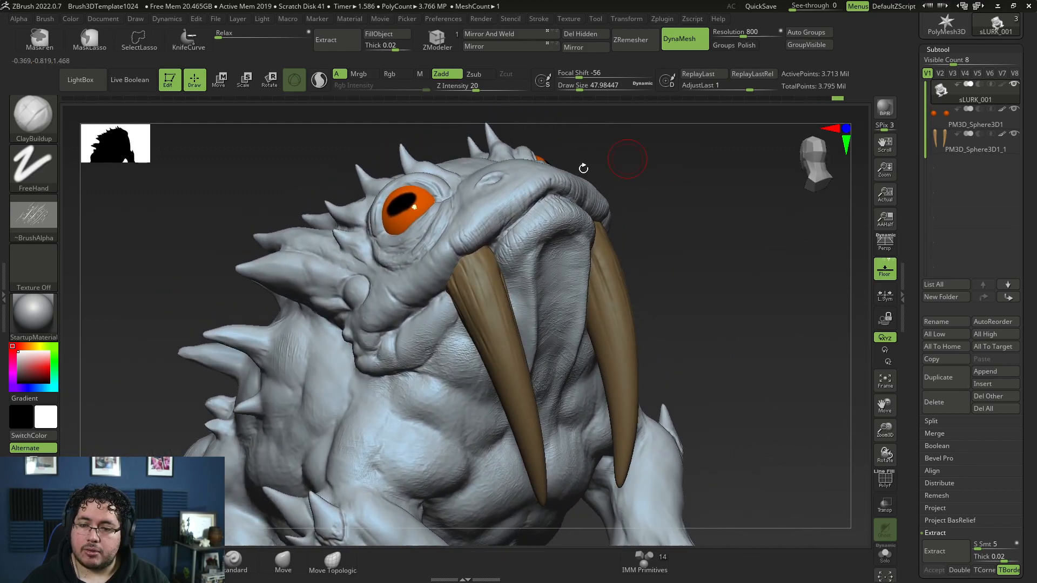
Switch to DamStandard at a Draw Size of about 31 and carve wrinkles into the lips behind the tusk, toward the mouth corner.
{"action": "key", "text": "b"}
{"action": "key", "text": "d"}
{"action": "key", "text": "s"}
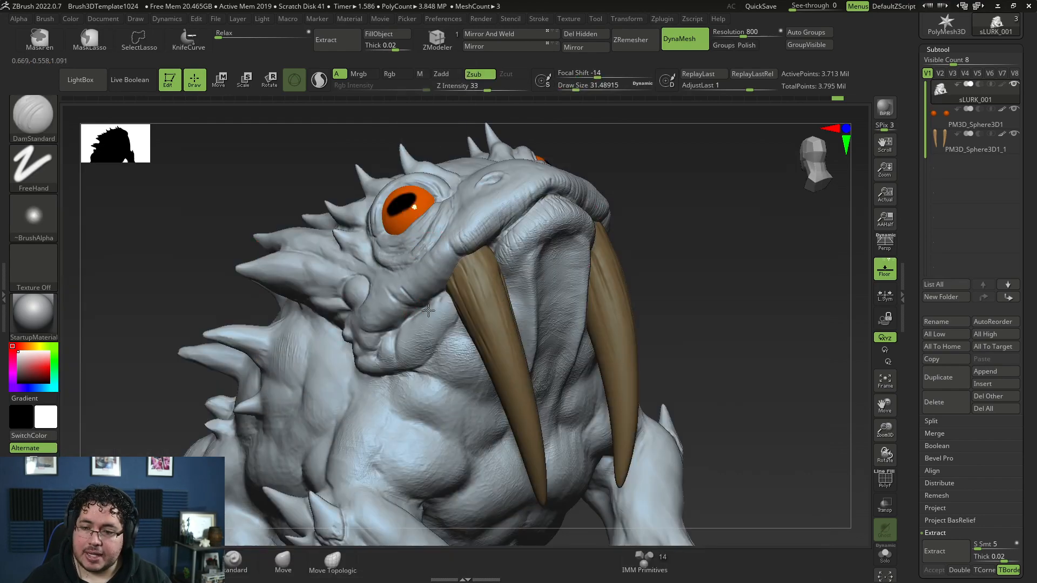
{"action": "mouse_move", "coordinate": [410, 282]}
{"action": "left_mouse_down"}
{"action": "mouse_move", "coordinate": [443, 300]}
{"action": "mouse_move", "coordinate": [456, 284]}
{"action": "left_mouse_up"}
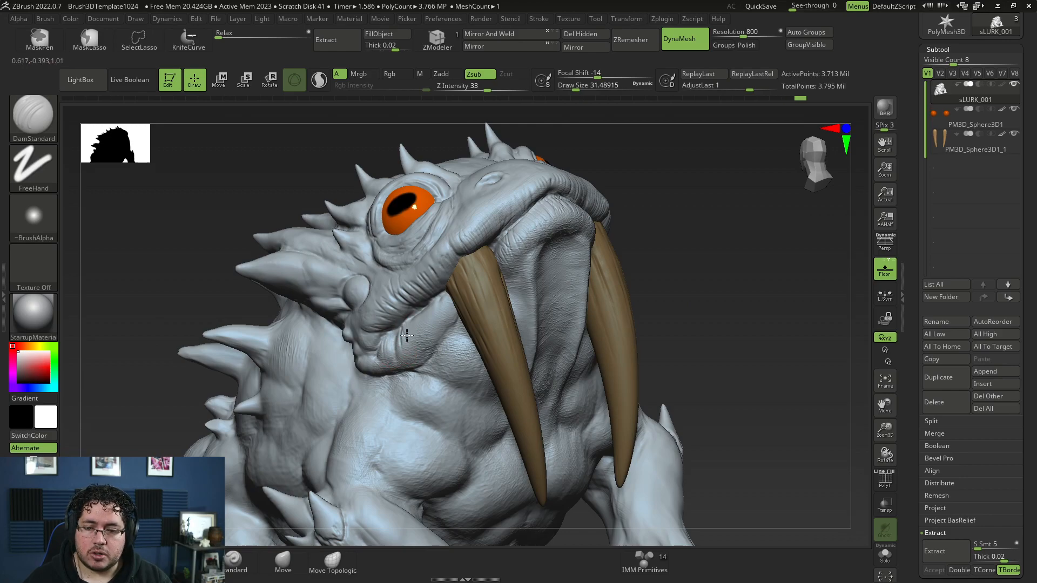
{"action": "left_click_drag", "start_coordinate": [424, 322], "coordinate": [427, 313]}
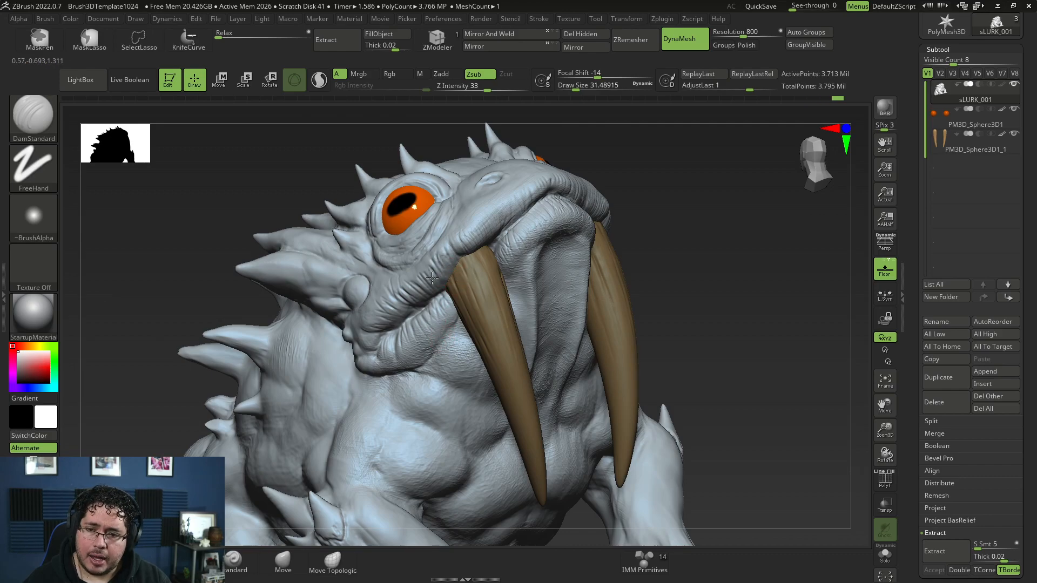
Switch to TrimDynamic at a Draw Size of about 65 and flatten the wrinkled lip surfaces around the mouth corner.
{"action": "key", "text": "b"}
{"action": "key", "text": "t"}
{"action": "key", "text": "d"}
{"action": "key", "text": "space"}
{"action": "left_click_drag", "start_coordinate": [413, 268], "coordinate": [426, 268]}
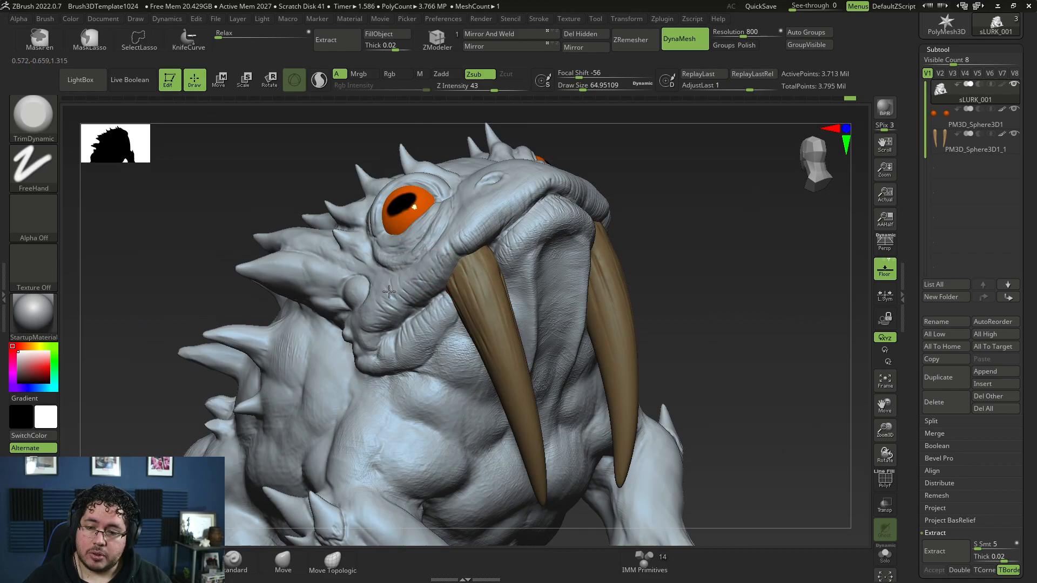
{"action": "mouse_move", "coordinate": [669, 216]}
{"action": "left_mouse_down", "text": "alt"}
{"action": "mouse_move", "coordinate": [655, 151]}
{"action": "mouse_move", "coordinate": [573, 243]}
{"action": "left_mouse_up", "text": "alt"}
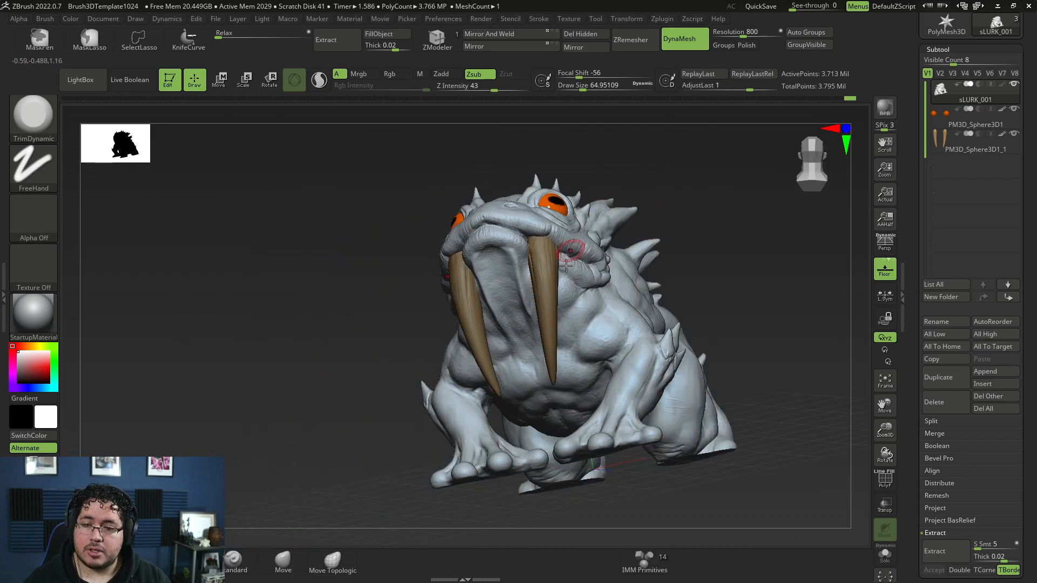
{"action": "mouse_move", "coordinate": [684, 187]}
{"action": "left_mouse_down"}
{"action": "mouse_move", "coordinate": [609, 231]}
{"action": "mouse_move", "coordinate": [601, 253]}
{"action": "left_mouse_up"}
{"action": "mouse_move", "coordinate": [466, 362]}
{"action": "left_mouse_down"}
{"action": "mouse_move", "coordinate": [474, 340]}
{"action": "mouse_move", "coordinate": [513, 345]}
{"action": "left_mouse_up"}
{"action": "mouse_move", "coordinate": [767, 209]}
{"action": "left_mouse_down"}
{"action": "mouse_move", "coordinate": [694, 199]}
{"action": "mouse_move", "coordinate": [646, 178]}
{"action": "left_mouse_up"}
Switch to ClayBuildup at a Draw Size of about 71 and build up the neck folds behind the jaw.
{"action": "key", "text": "b"}
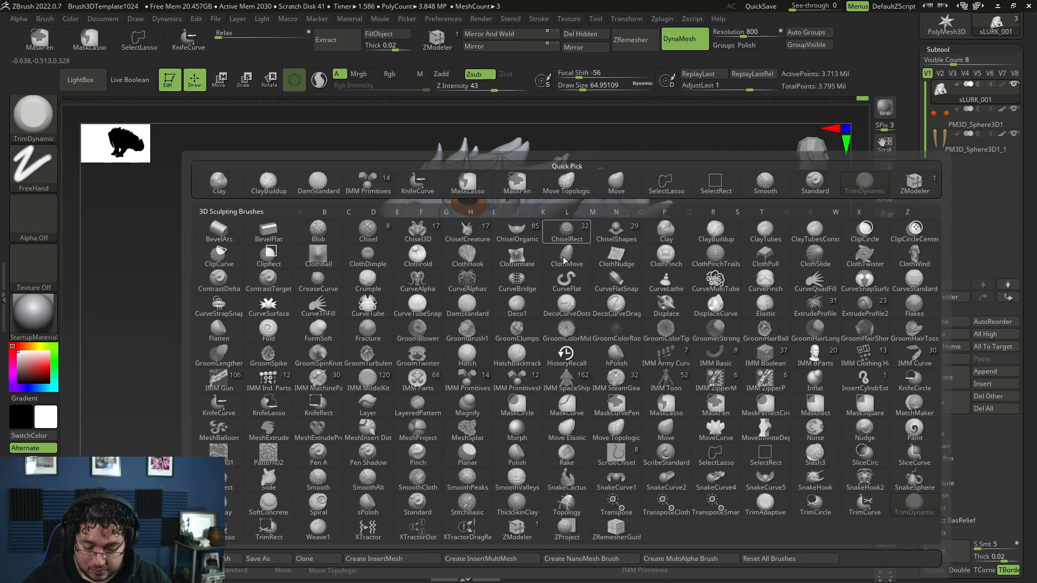
{"action": "key", "text": "c"}
{"action": "key", "text": "b"}
{"action": "key", "text": "space"}
{"action": "left_click_drag", "start_coordinate": [552, 263], "coordinate": [556, 263]}
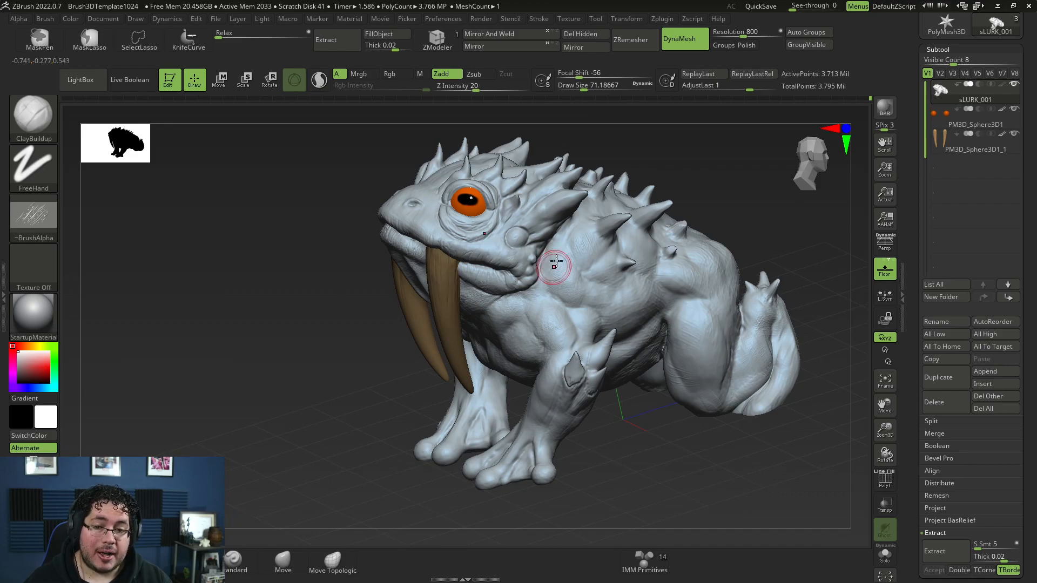
{"action": "left_click_drag", "start_coordinate": [534, 288], "coordinate": [527, 297]}
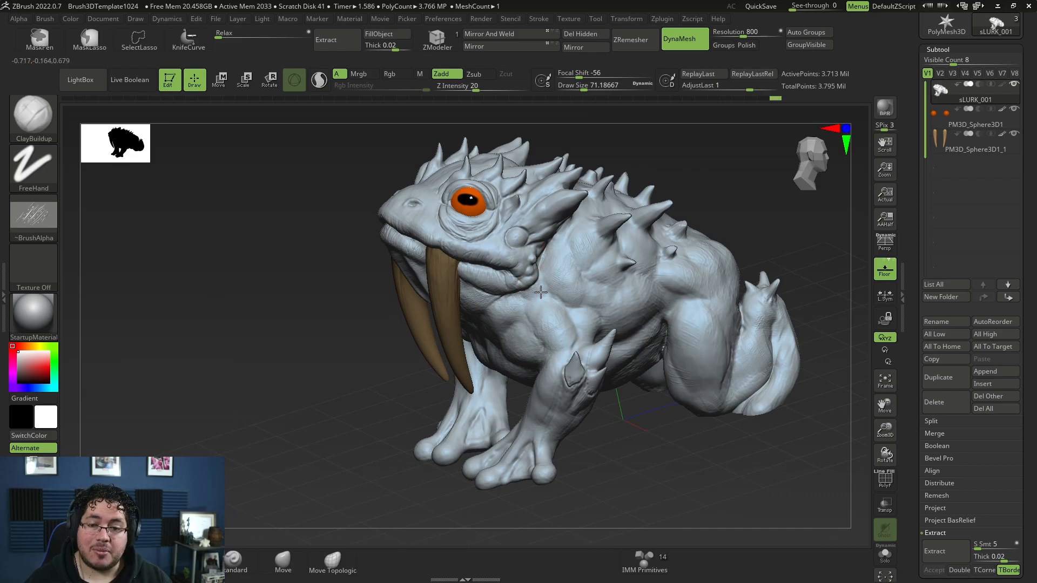
Build up the folds on the throat and front of the chest with ClayBuildup, reducing the Draw Size to about 53.
{"action": "left_click_drag", "start_coordinate": [340, 388], "coordinate": [528, 310]}
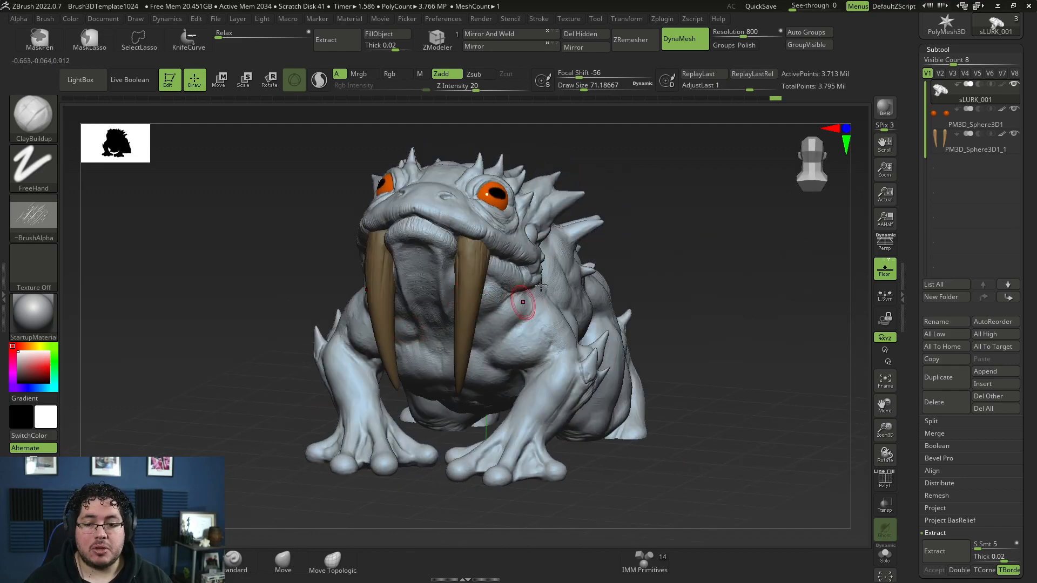
{"action": "left_click_drag", "start_coordinate": [475, 469], "coordinate": [494, 327]}
{"action": "left_click_drag", "start_coordinate": [664, 329], "coordinate": [504, 324]}
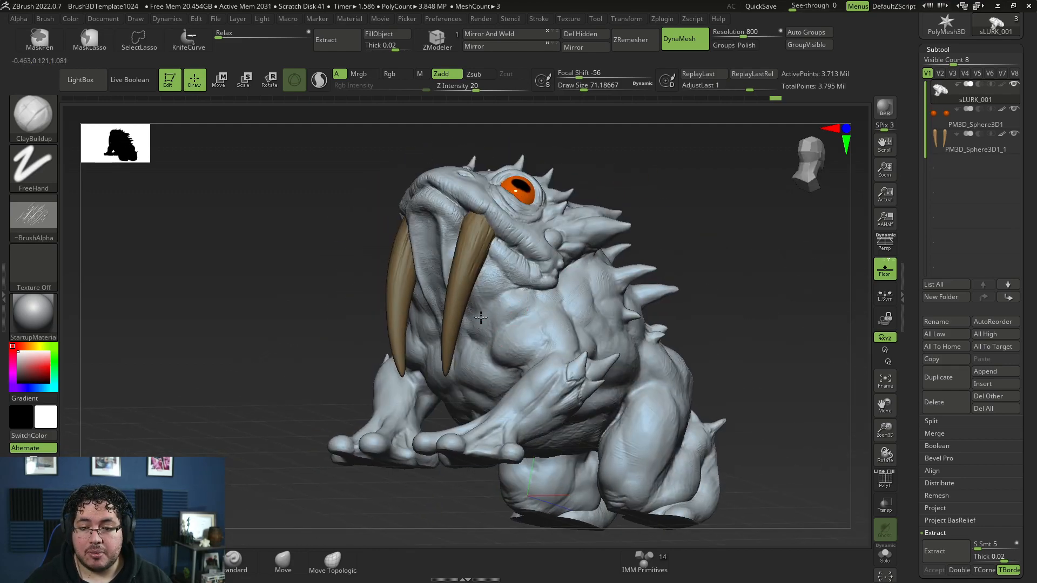
{"action": "mouse_move", "coordinate": [472, 323]}
{"action": "left_mouse_down"}
{"action": "mouse_move", "coordinate": [489, 305]}
{"action": "mouse_move", "coordinate": [488, 328]}
{"action": "mouse_move", "coordinate": [507, 314]}
{"action": "left_mouse_up"}
{"action": "mouse_move", "coordinate": [638, 232]}
{"action": "left_mouse_down"}
{"action": "mouse_move", "coordinate": [671, 199]}
{"action": "mouse_move", "coordinate": [606, 250]}
{"action": "mouse_move", "coordinate": [633, 281]}
{"action": "left_mouse_up"}
{"action": "mouse_move", "coordinate": [633, 280]}
{"action": "right_mouse_down"}
{"action": "mouse_move", "coordinate": [618, 266]}
{"action": "mouse_move", "coordinate": [627, 305]}
{"action": "mouse_move", "coordinate": [645, 306]}
{"action": "mouse_move", "coordinate": [598, 298]}
{"action": "right_mouse_up"}
{"action": "right_click", "coordinate": [644, 306]}
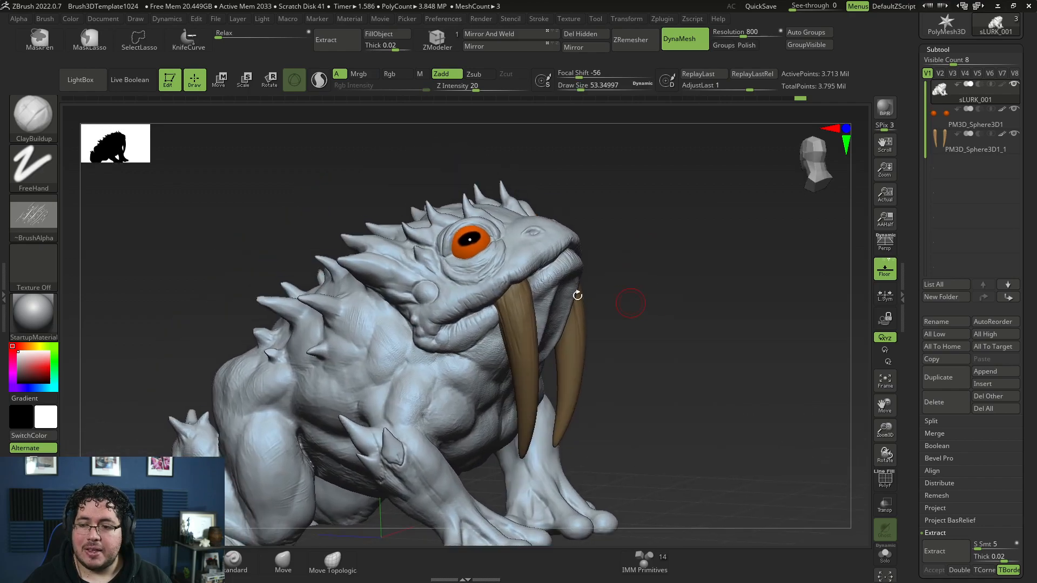
Switch to DamStandard at a Draw Size of about 29 and carve creases around the bases of the head spikes.
{"action": "key", "text": "b"}
{"action": "key", "text": "d"}
{"action": "key", "text": "s"}
{"action": "key", "text": "space"}
{"action": "left_click_drag", "start_coordinate": [391, 287], "coordinate": [376, 287]}
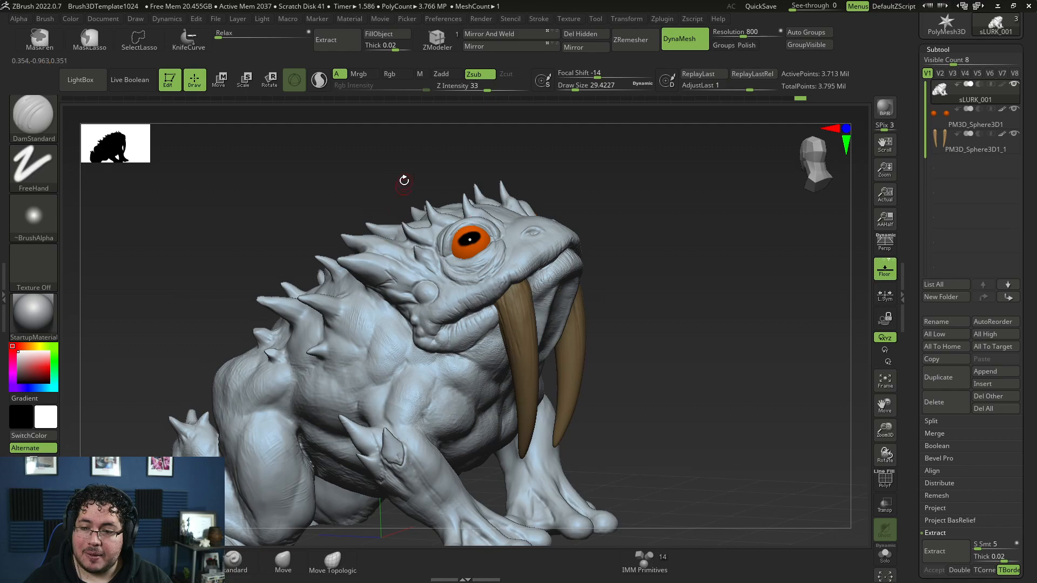
{"action": "right_click_drag", "start_coordinate": [404, 182], "coordinate": [384, 266]}
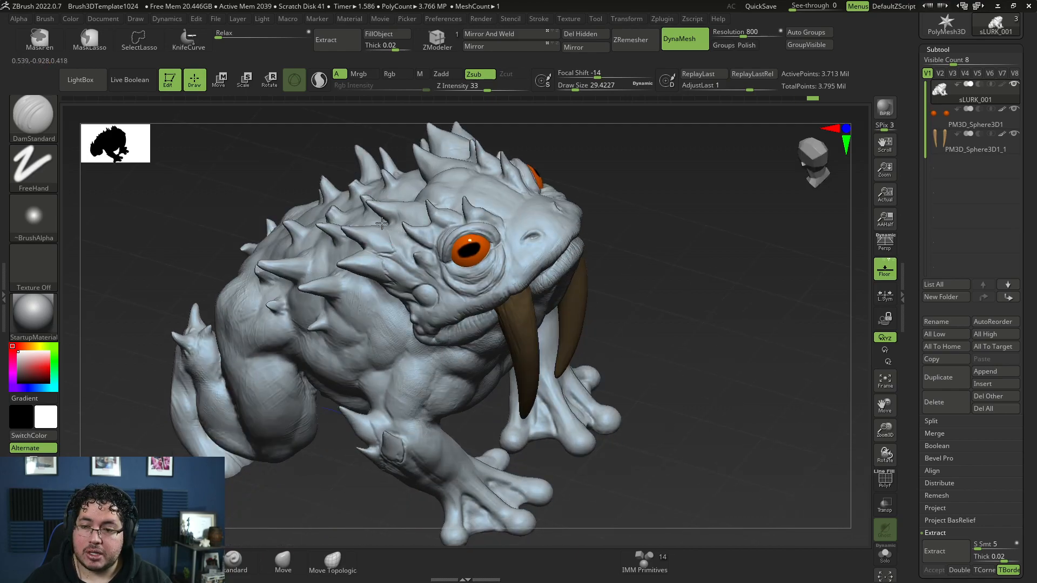
{"action": "right_click_drag", "start_coordinate": [513, 132], "coordinate": [400, 210]}
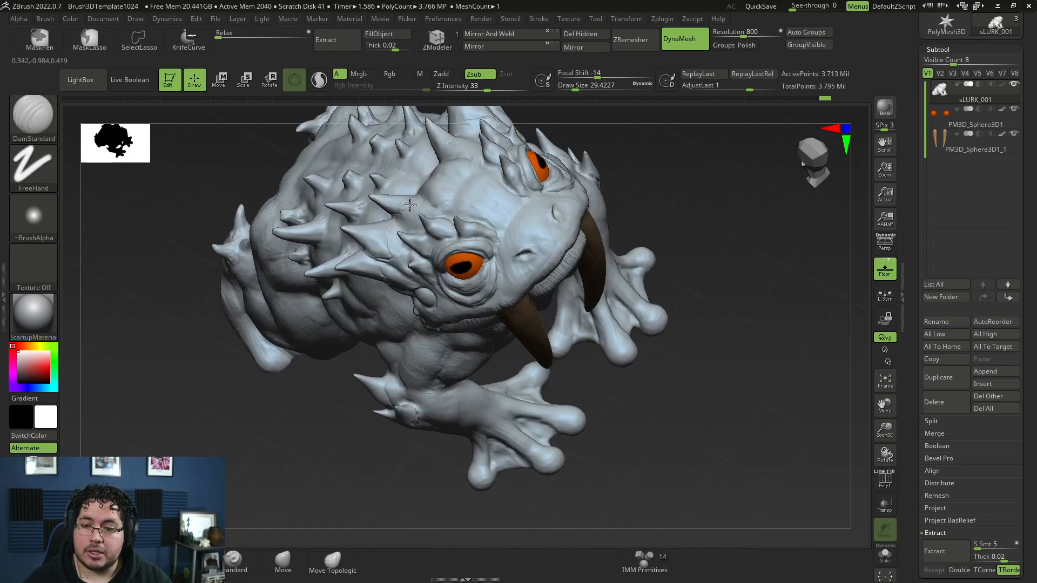
{"action": "right_click_drag", "start_coordinate": [583, 119], "coordinate": [421, 200]}
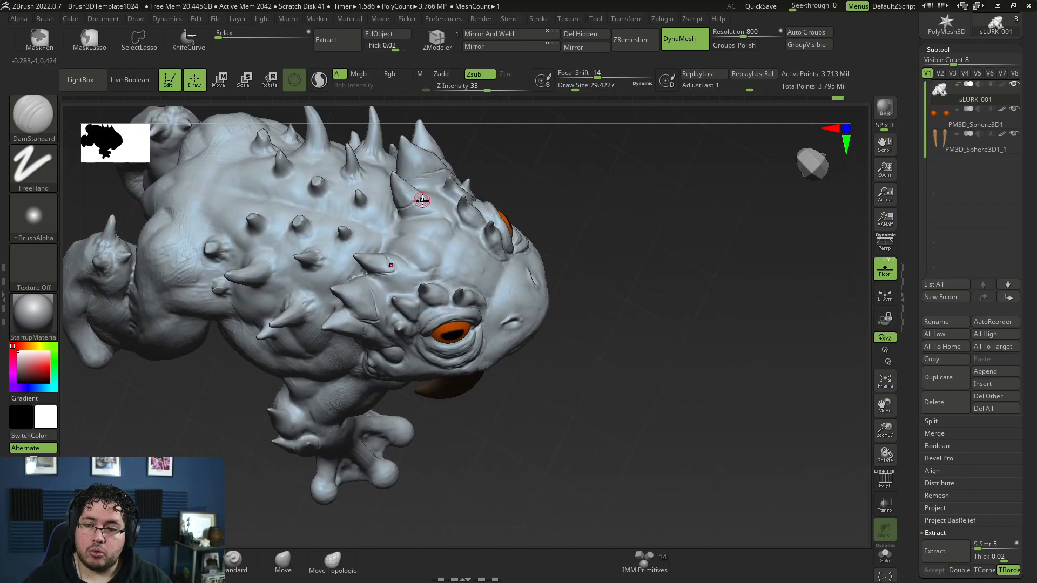
Switch to ClayBuildup, reduce the Draw Size from about 48 to about 19 and build up skin around the spikes behind the head.
{"action": "key", "text": "b"}
{"action": "key", "text": "c"}
{"action": "key", "text": "b"}
{"action": "key", "text": "space"}
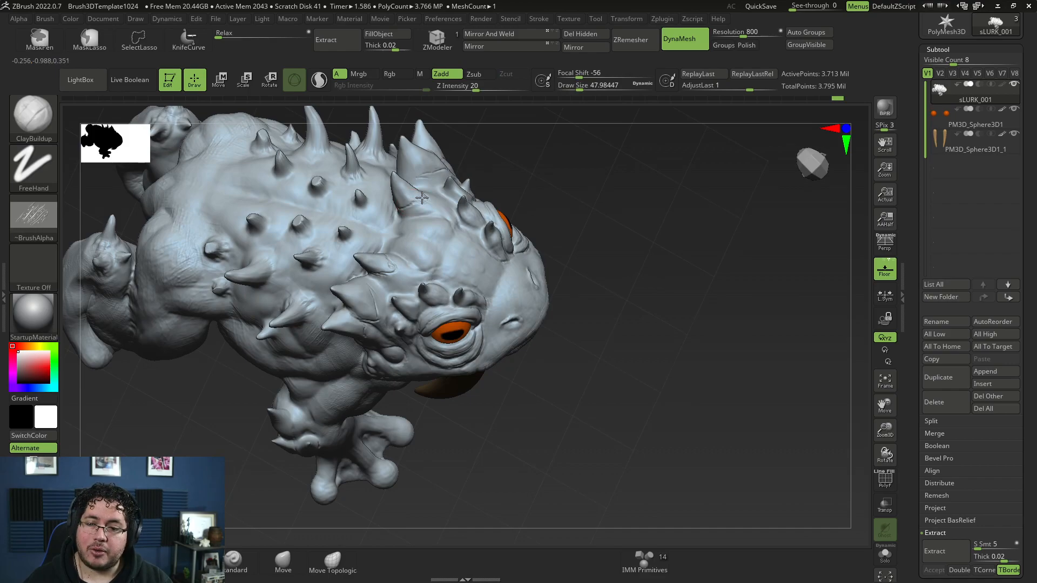
{"action": "right_click_drag", "start_coordinate": [515, 137], "coordinate": [410, 224]}
{"action": "key", "text": "s"}
{"action": "left_click_drag", "start_coordinate": [410, 225], "coordinate": [406, 224]}
{"action": "key", "text": "s"}
{"action": "left_click_drag", "start_coordinate": [357, 260], "coordinate": [366, 264]}
{"action": "key", "text": "space"}
Dot small round bumps over the forehead between the eyes with ClayBuildup, varying the Draw Size between about 19 and 26.
{"action": "mouse_move", "coordinate": [639, 171]}
{"action": "right_mouse_down"}
{"action": "mouse_move", "coordinate": [694, 184]}
{"action": "mouse_move", "coordinate": [663, 211]}
{"action": "mouse_move", "coordinate": [502, 230]}
{"action": "right_mouse_up"}
{"action": "key", "text": "space"}
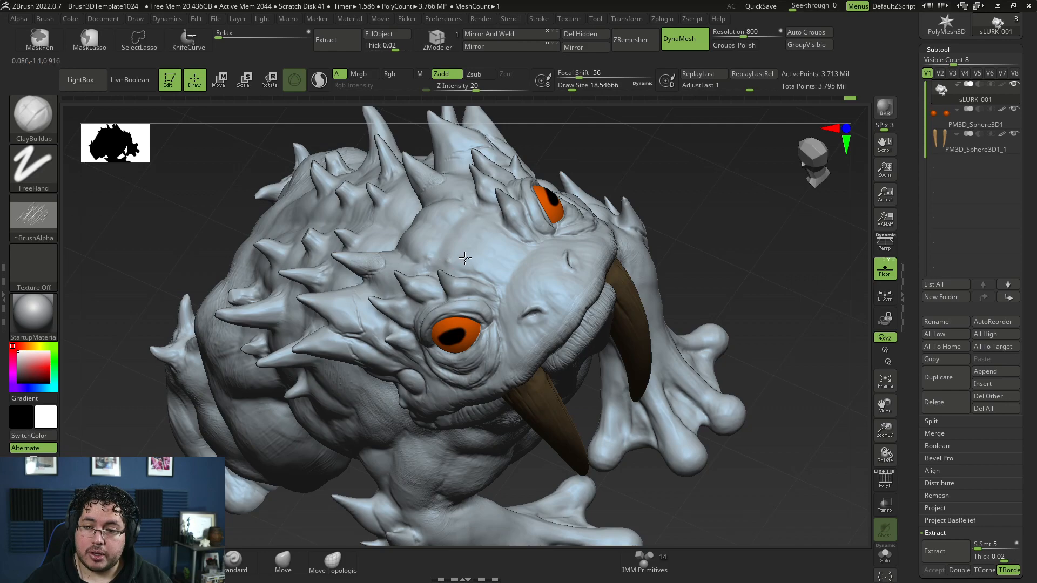
{"action": "key", "text": "space"}
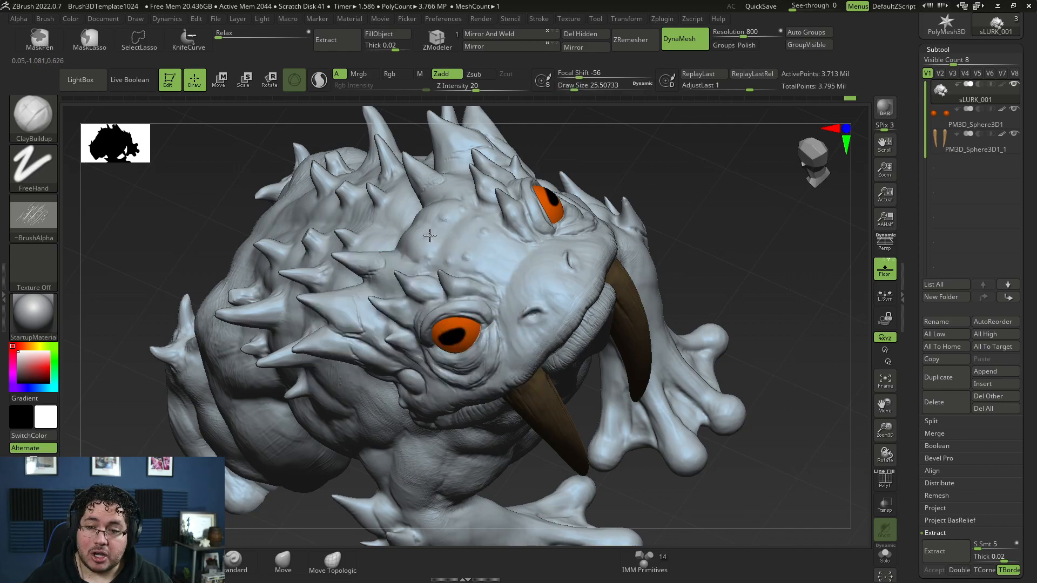
{"action": "key", "text": "space"}
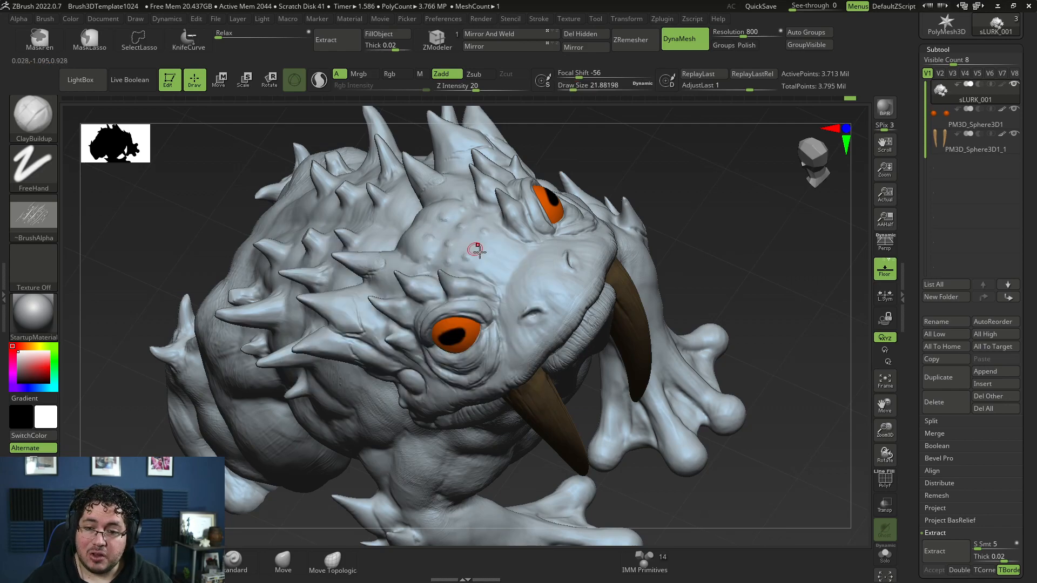
{"action": "left_click", "coordinate": [491, 253]}
{"action": "left_click", "coordinate": [502, 273]}
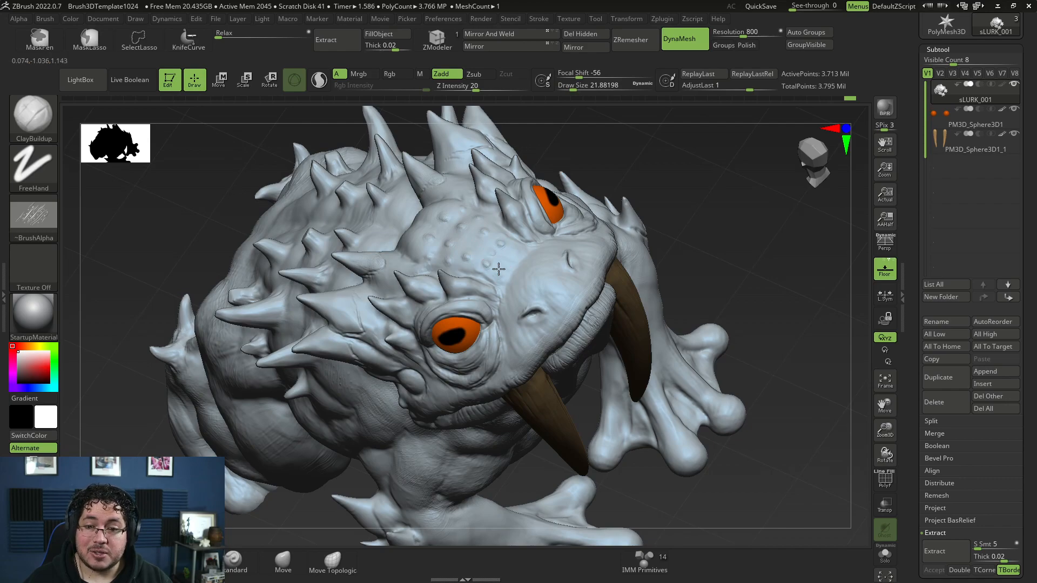
Soften the forehead bumps with Smooth, add more toward the back of the head with ClayBuildup and undo the last stroke.
{"action": "left_click_drag", "start_coordinate": [607, 182], "coordinate": [580, 211]}
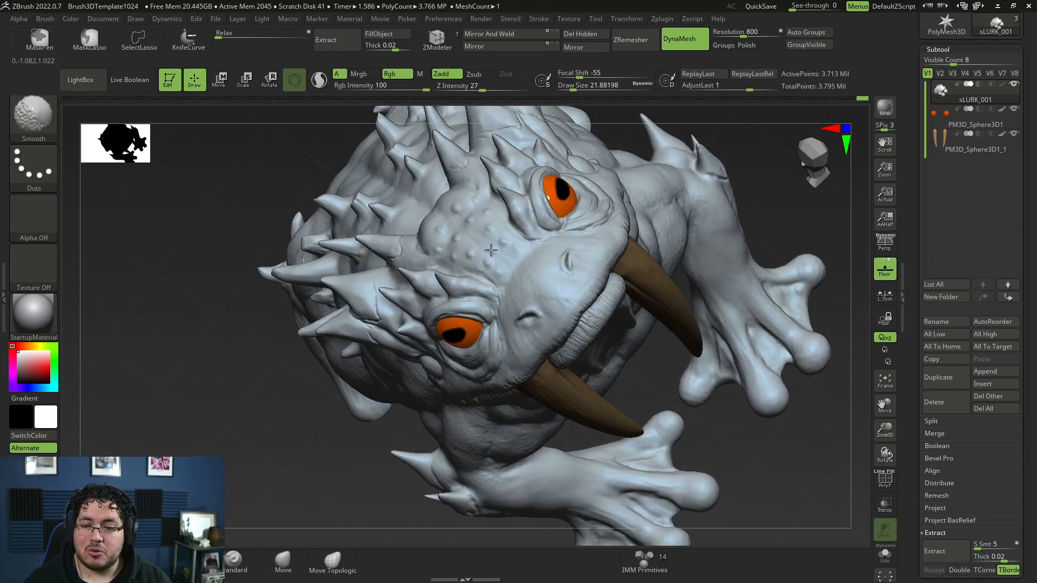
{"action": "mouse_move", "coordinate": [432, 199]}
{"action": "right_mouse_down"}
{"action": "mouse_move", "coordinate": [277, 359]}
{"action": "mouse_move", "coordinate": [404, 265]}
{"action": "right_mouse_up"}
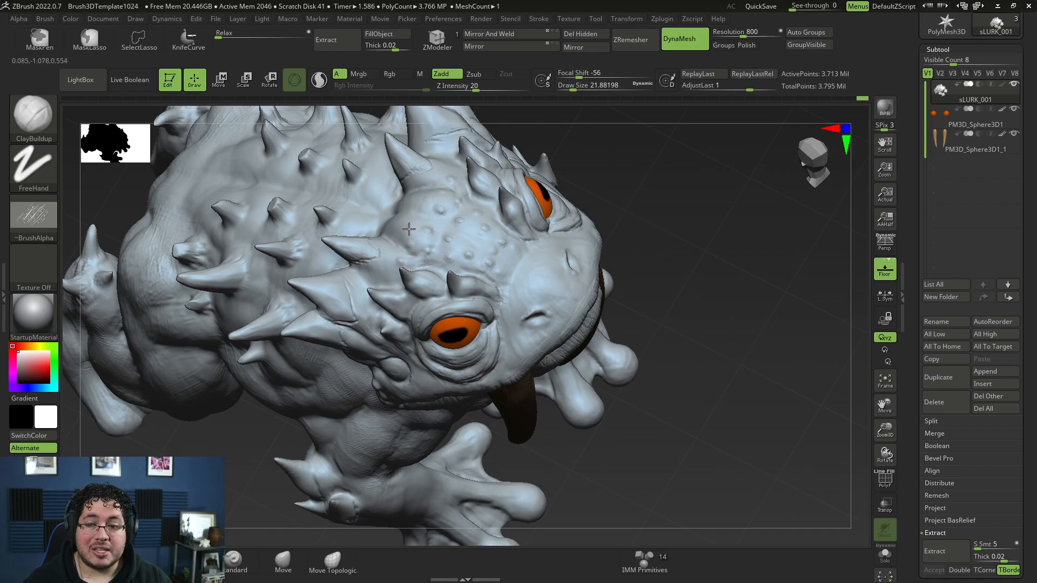
{"action": "key", "text": "ctrl+z"}
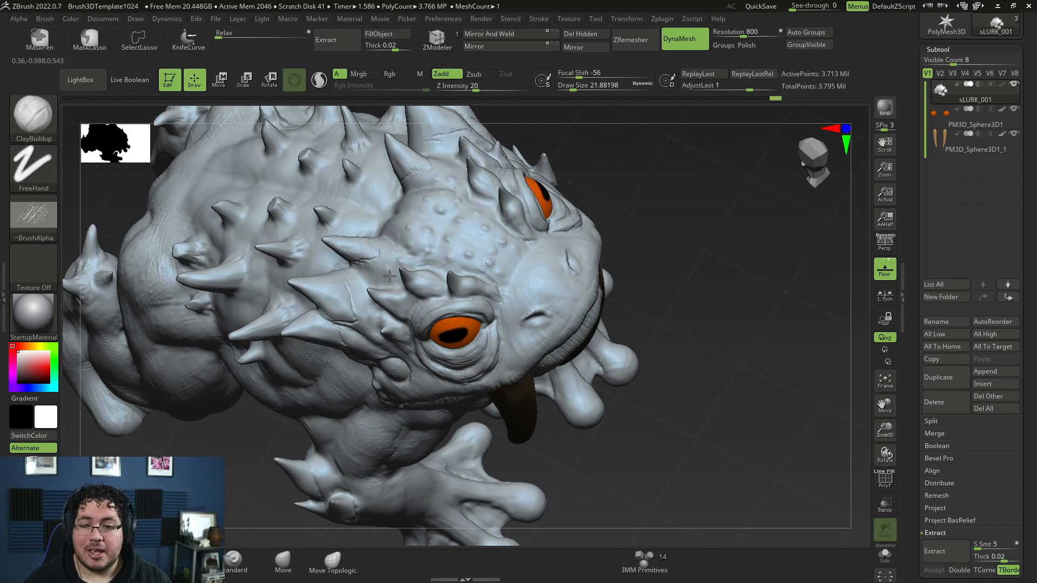
{"action": "mouse_move", "coordinate": [643, 172]}
{"action": "right_mouse_down", "text": "ctrl"}
{"action": "mouse_move", "coordinate": [611, 279]}
{"action": "mouse_move", "coordinate": [601, 238]}
{"action": "mouse_move", "coordinate": [610, 300]}
{"action": "mouse_move", "coordinate": [552, 309]}
{"action": "right_mouse_up", "text": "ctrl"}
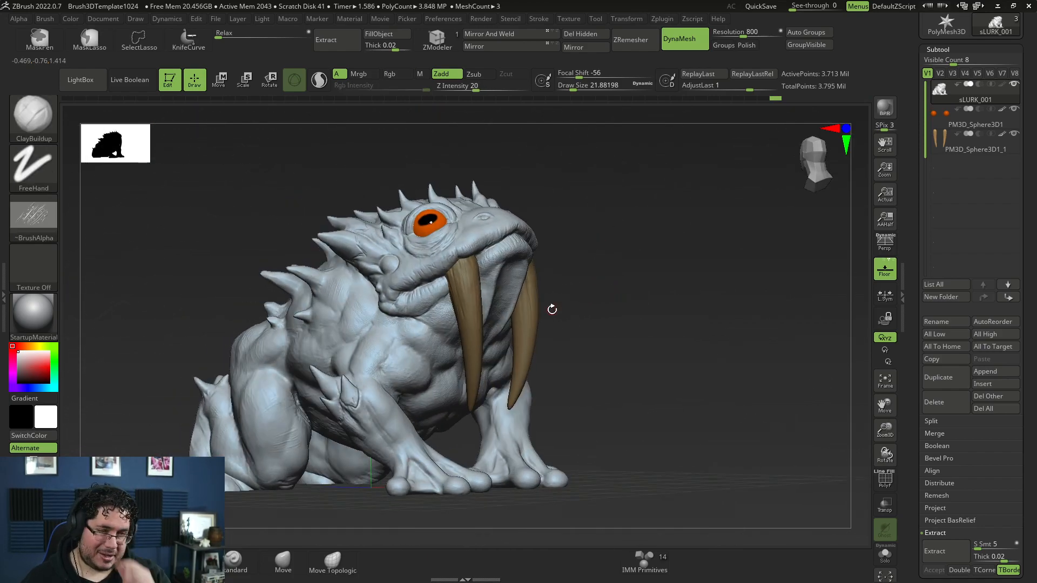